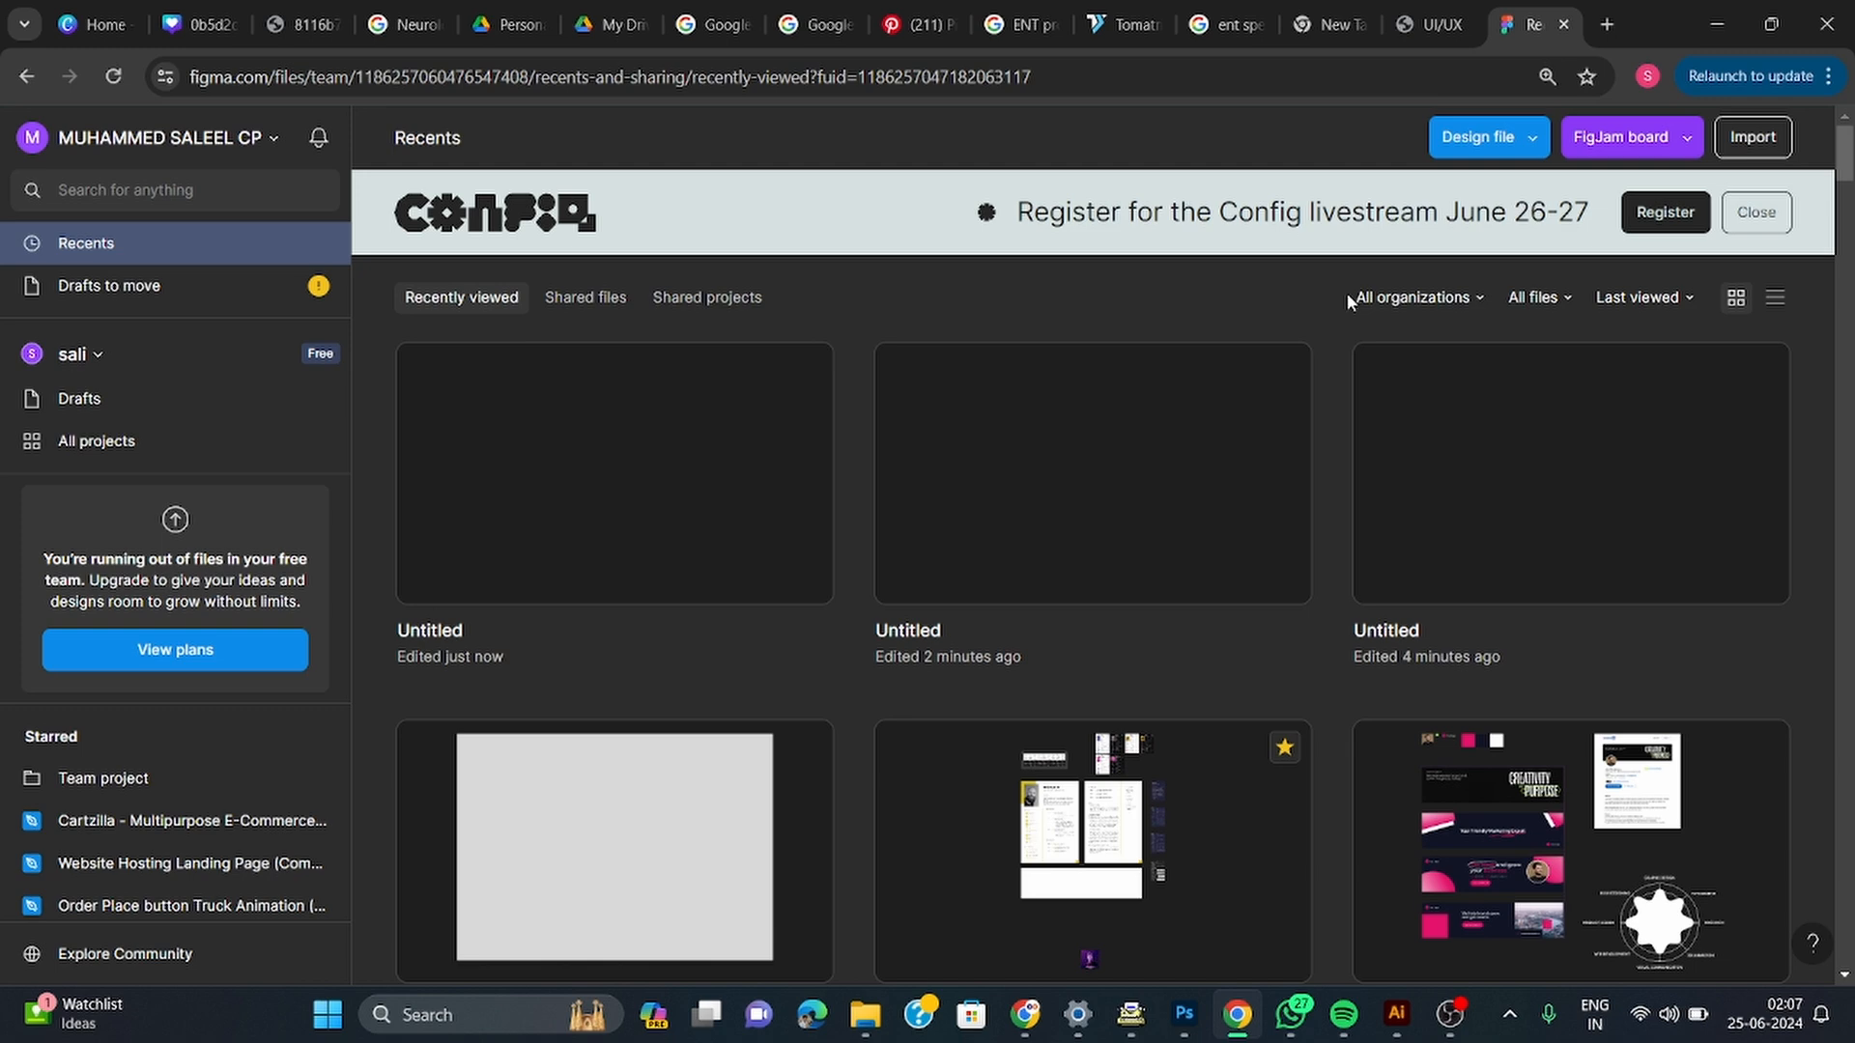
Create a new design file in Drafts and rename it "ui ux"
click(1492, 141)
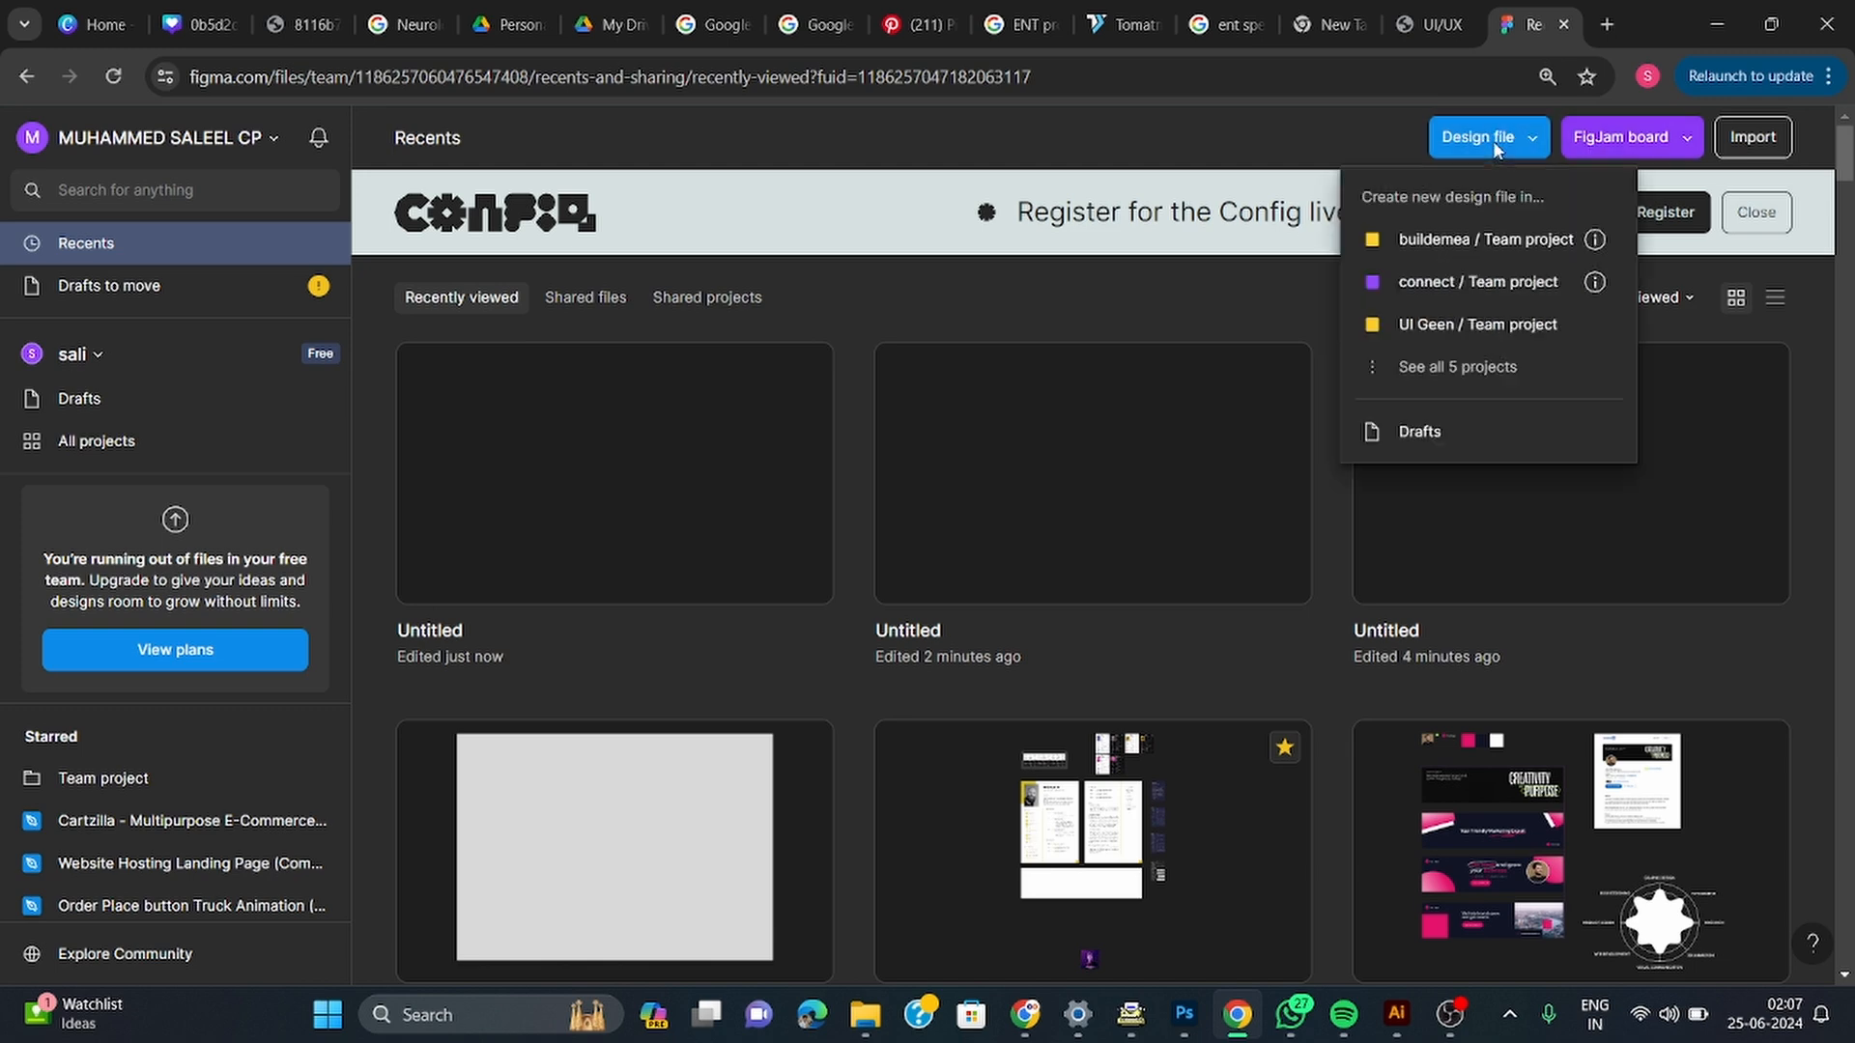
click(1460, 438)
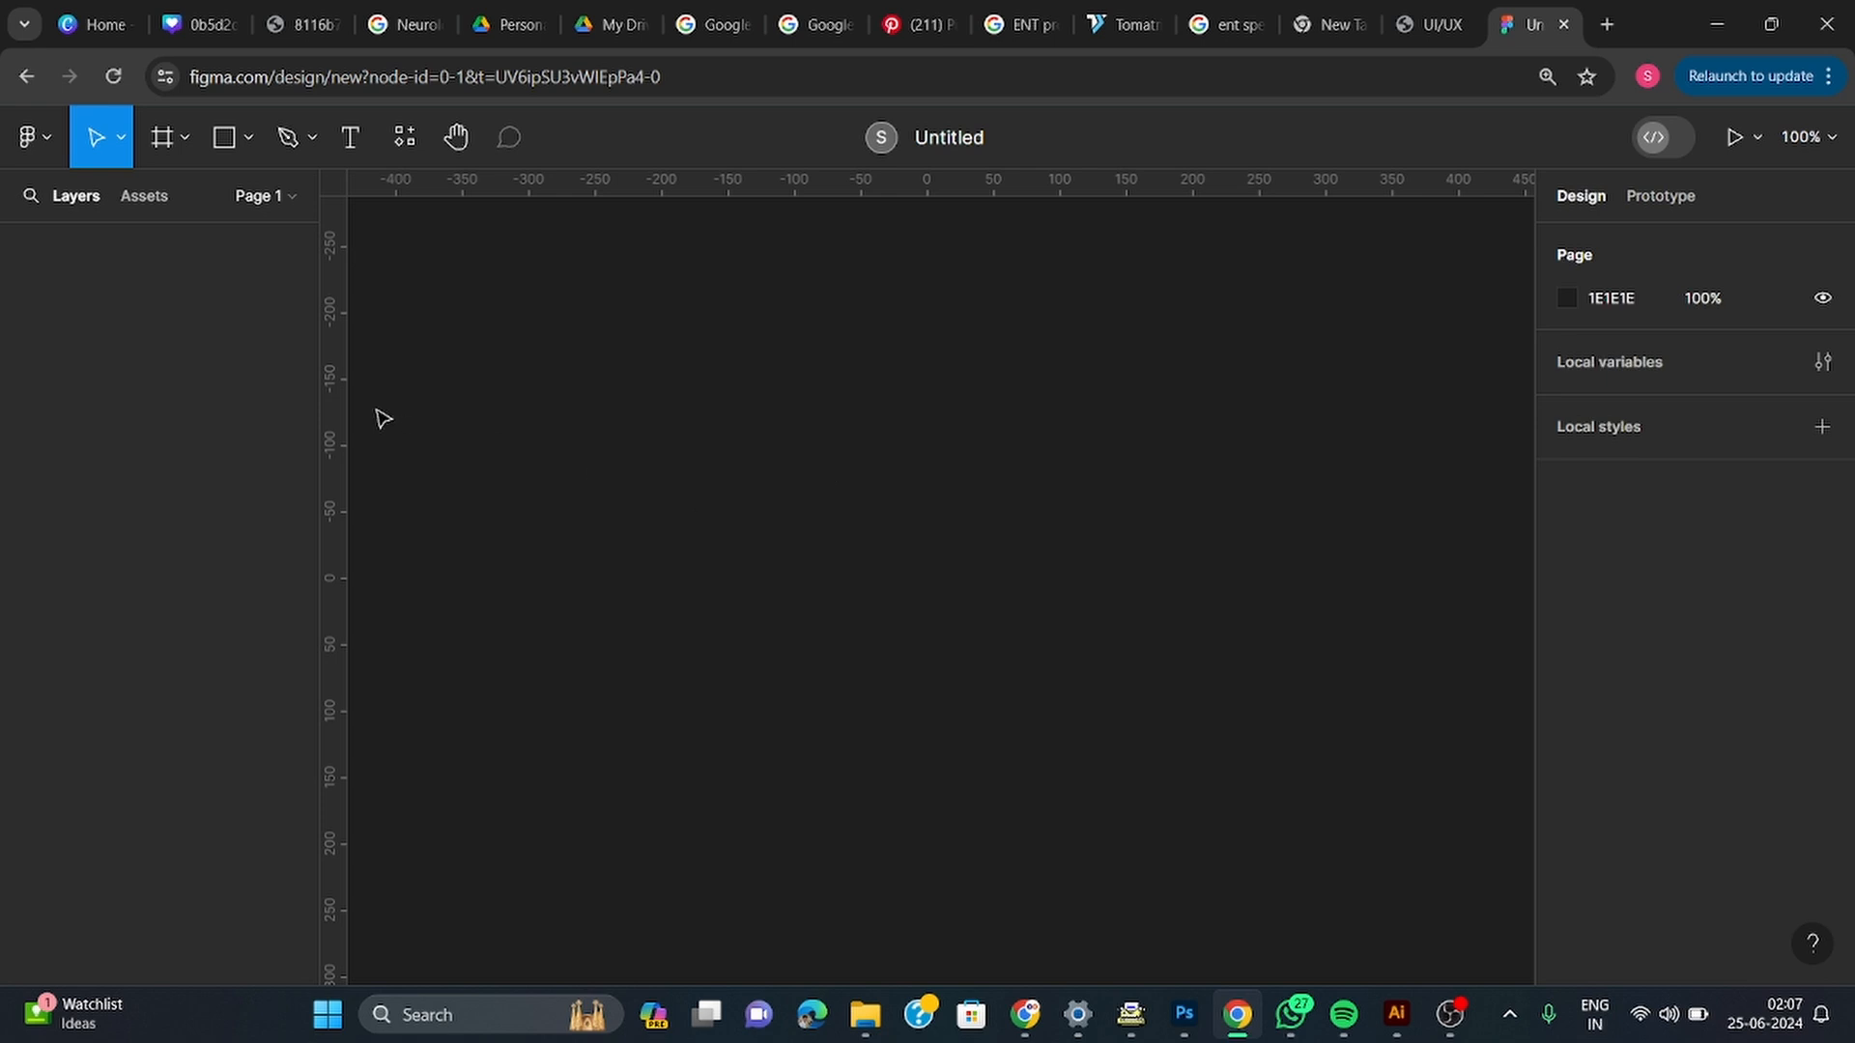
click(958, 140)
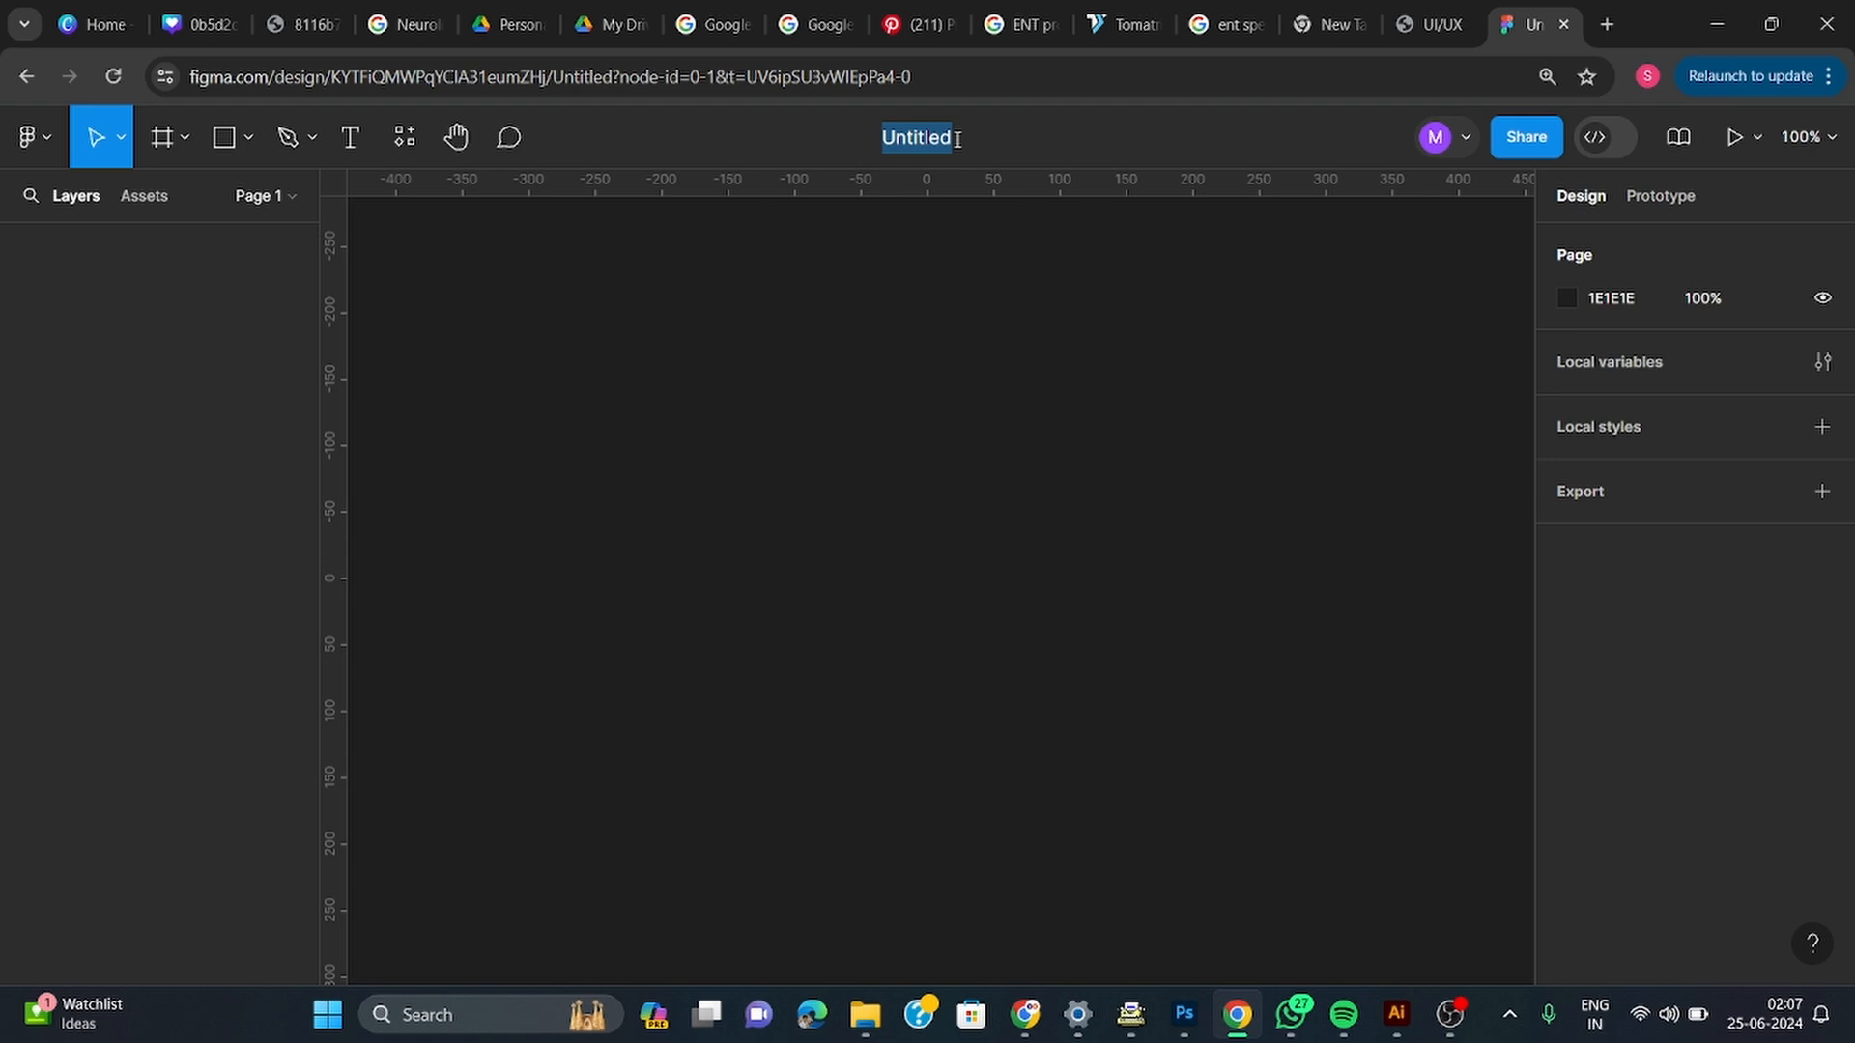
text(ui u)
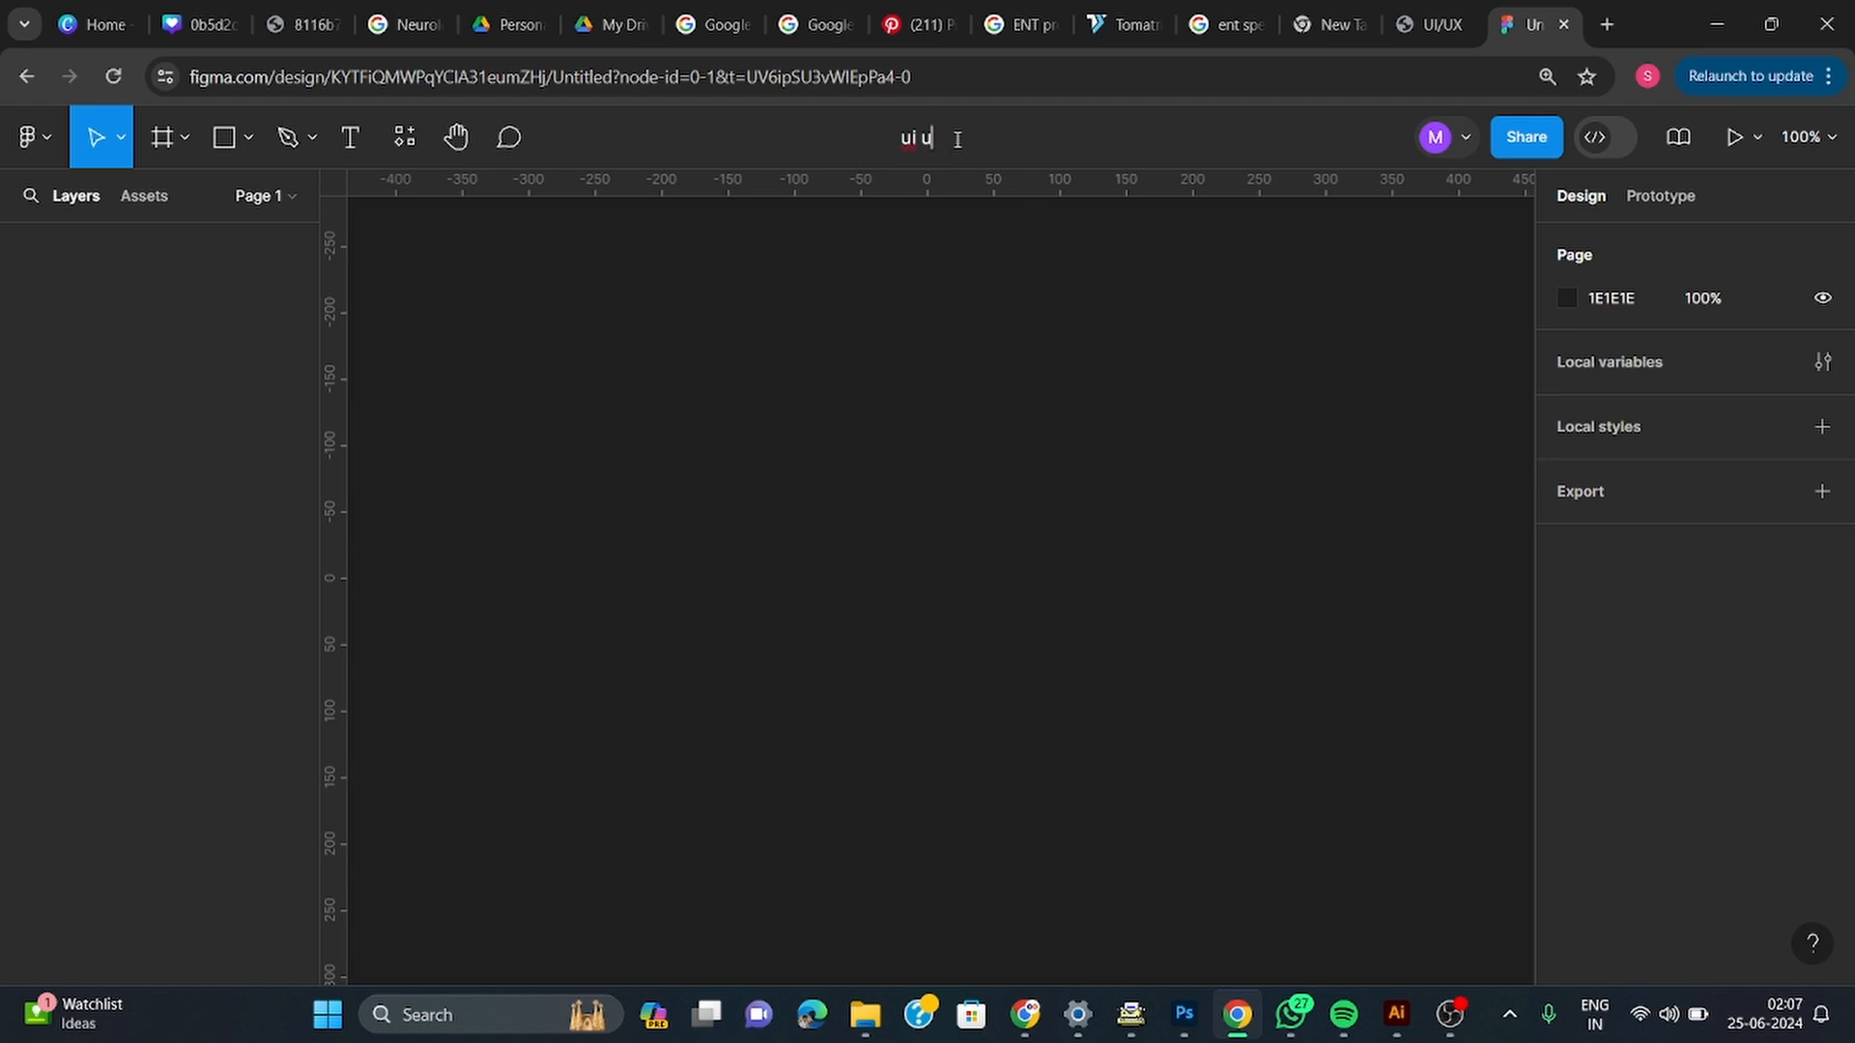
text(x)
key(Return)
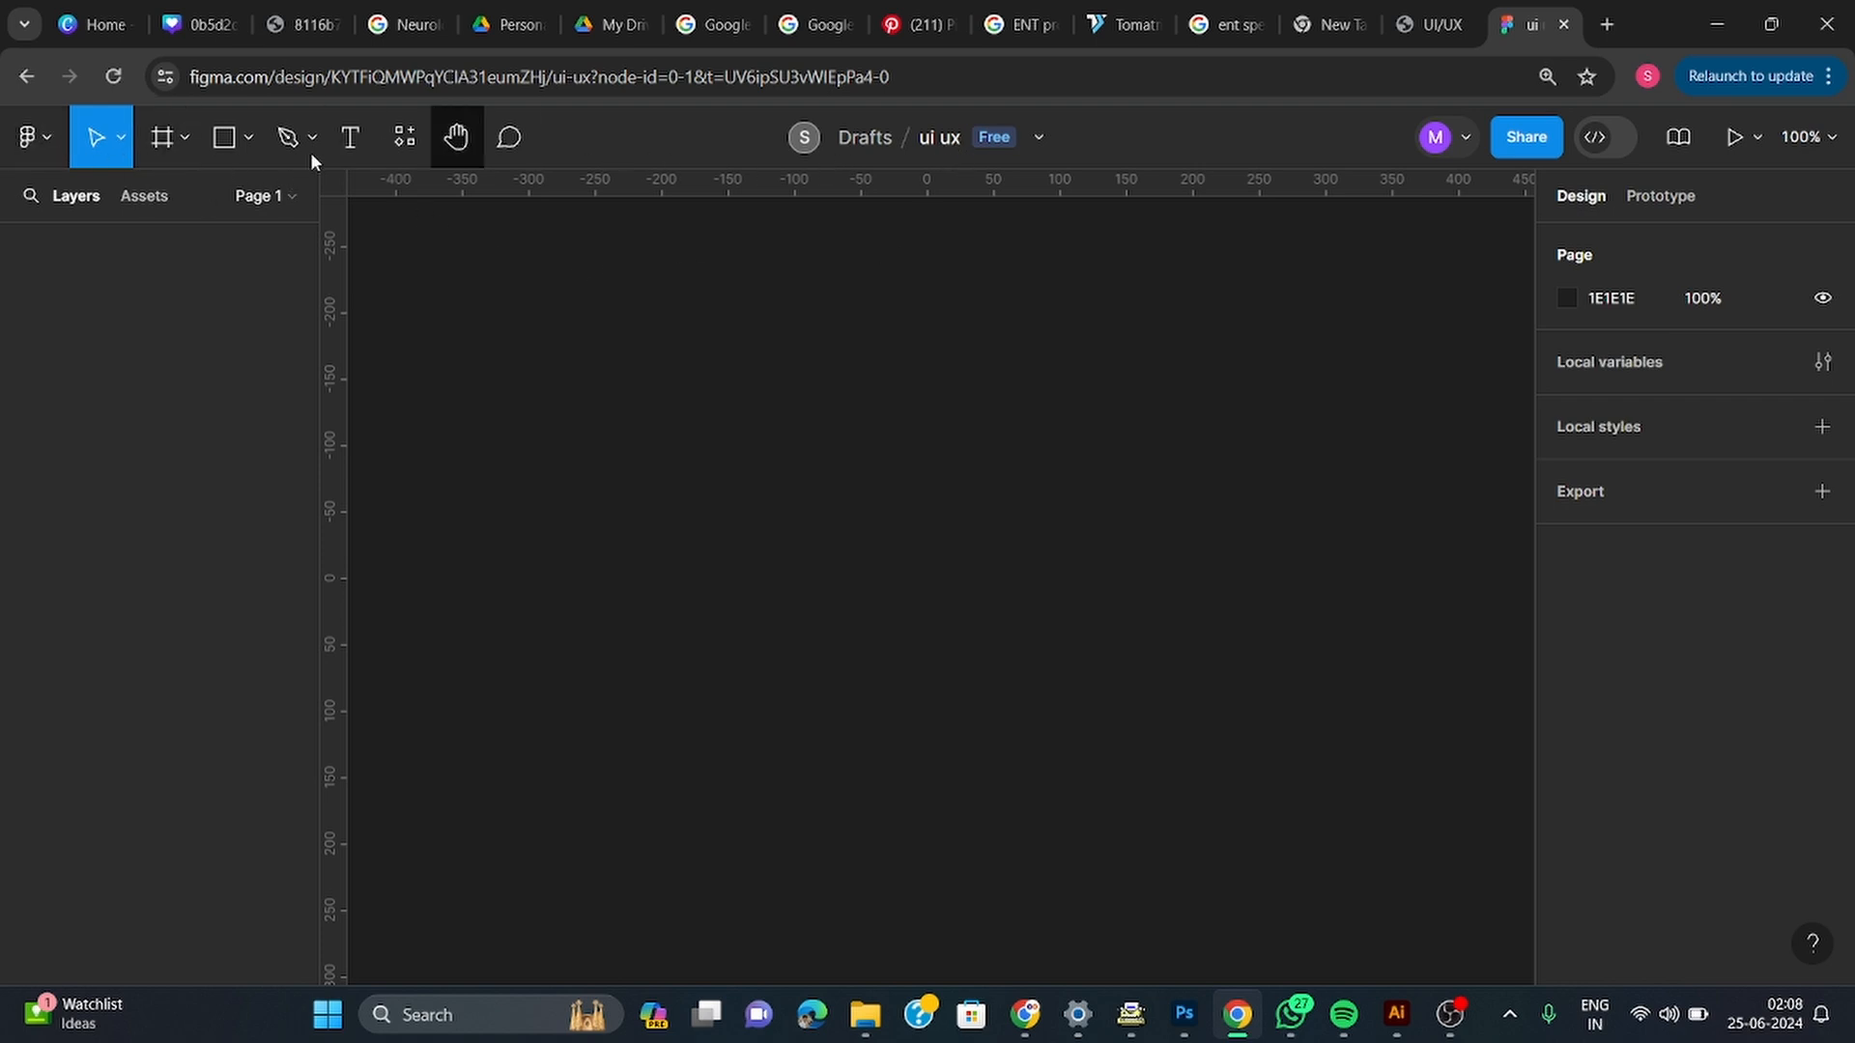
click(50, 139)
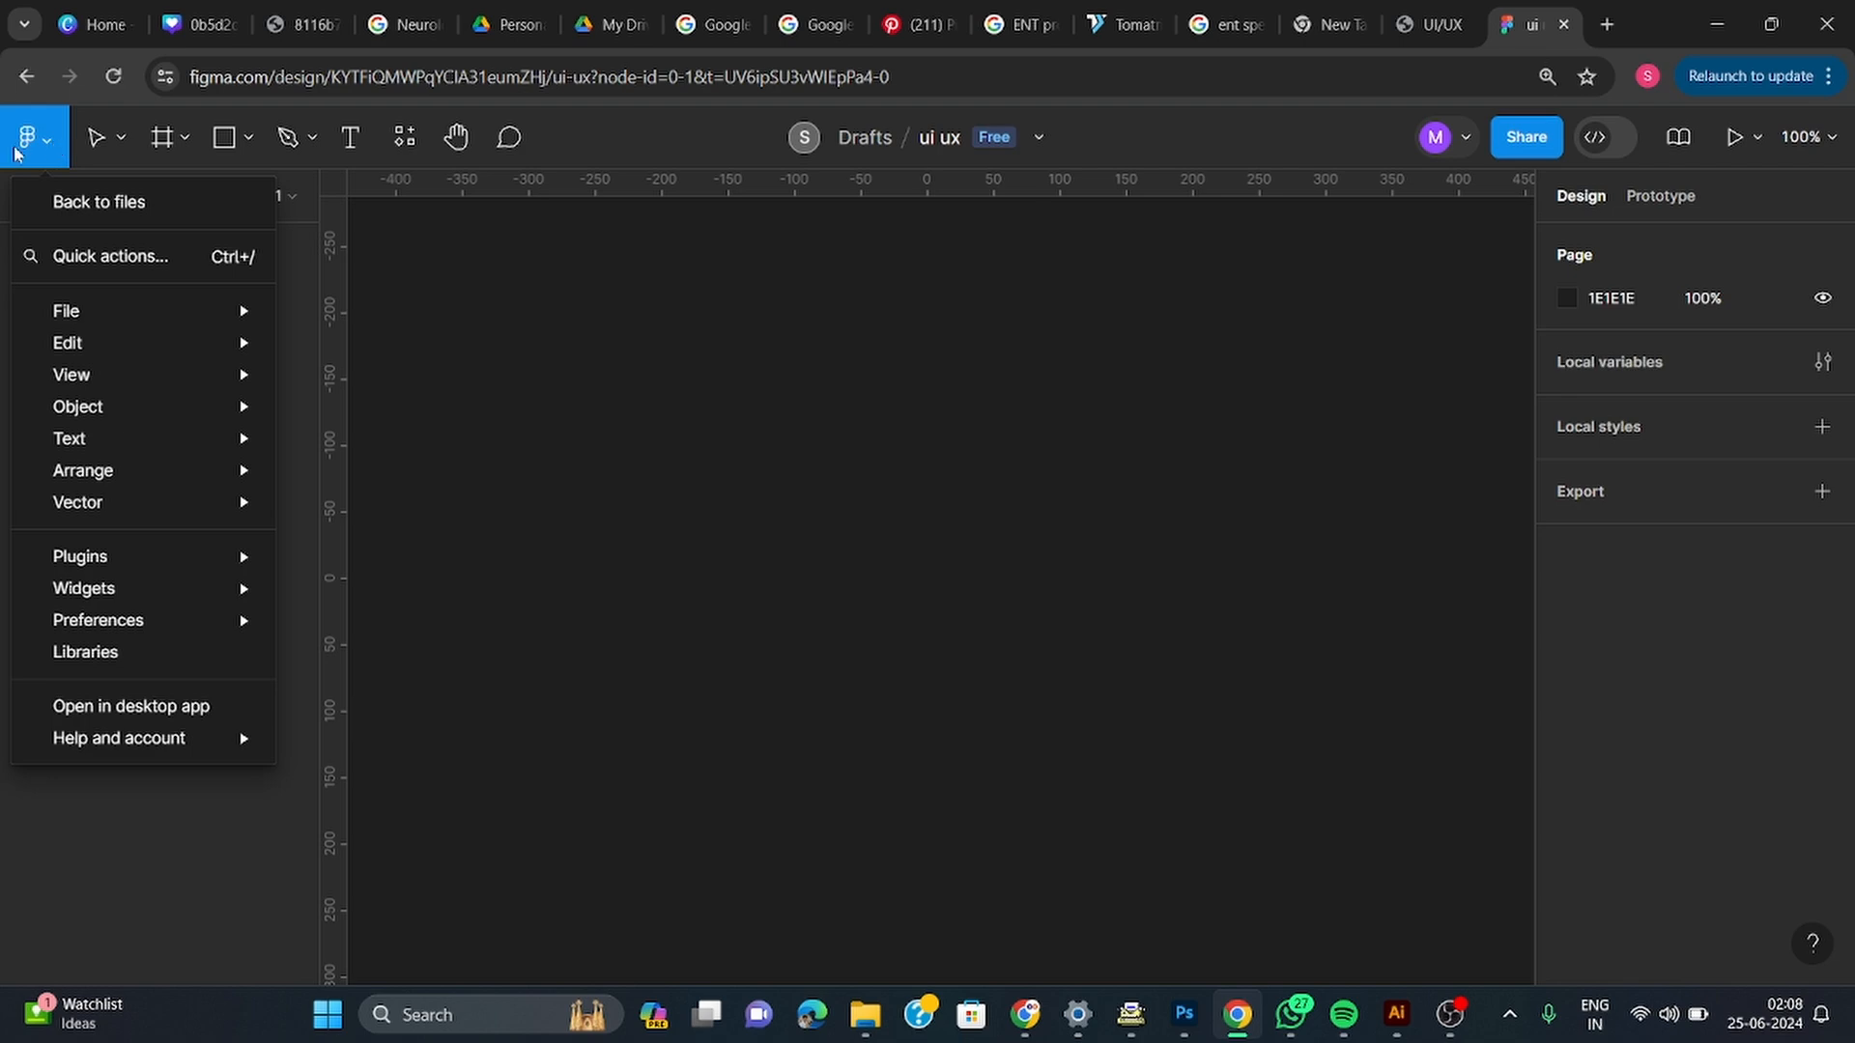
mouse_move(81, 314)
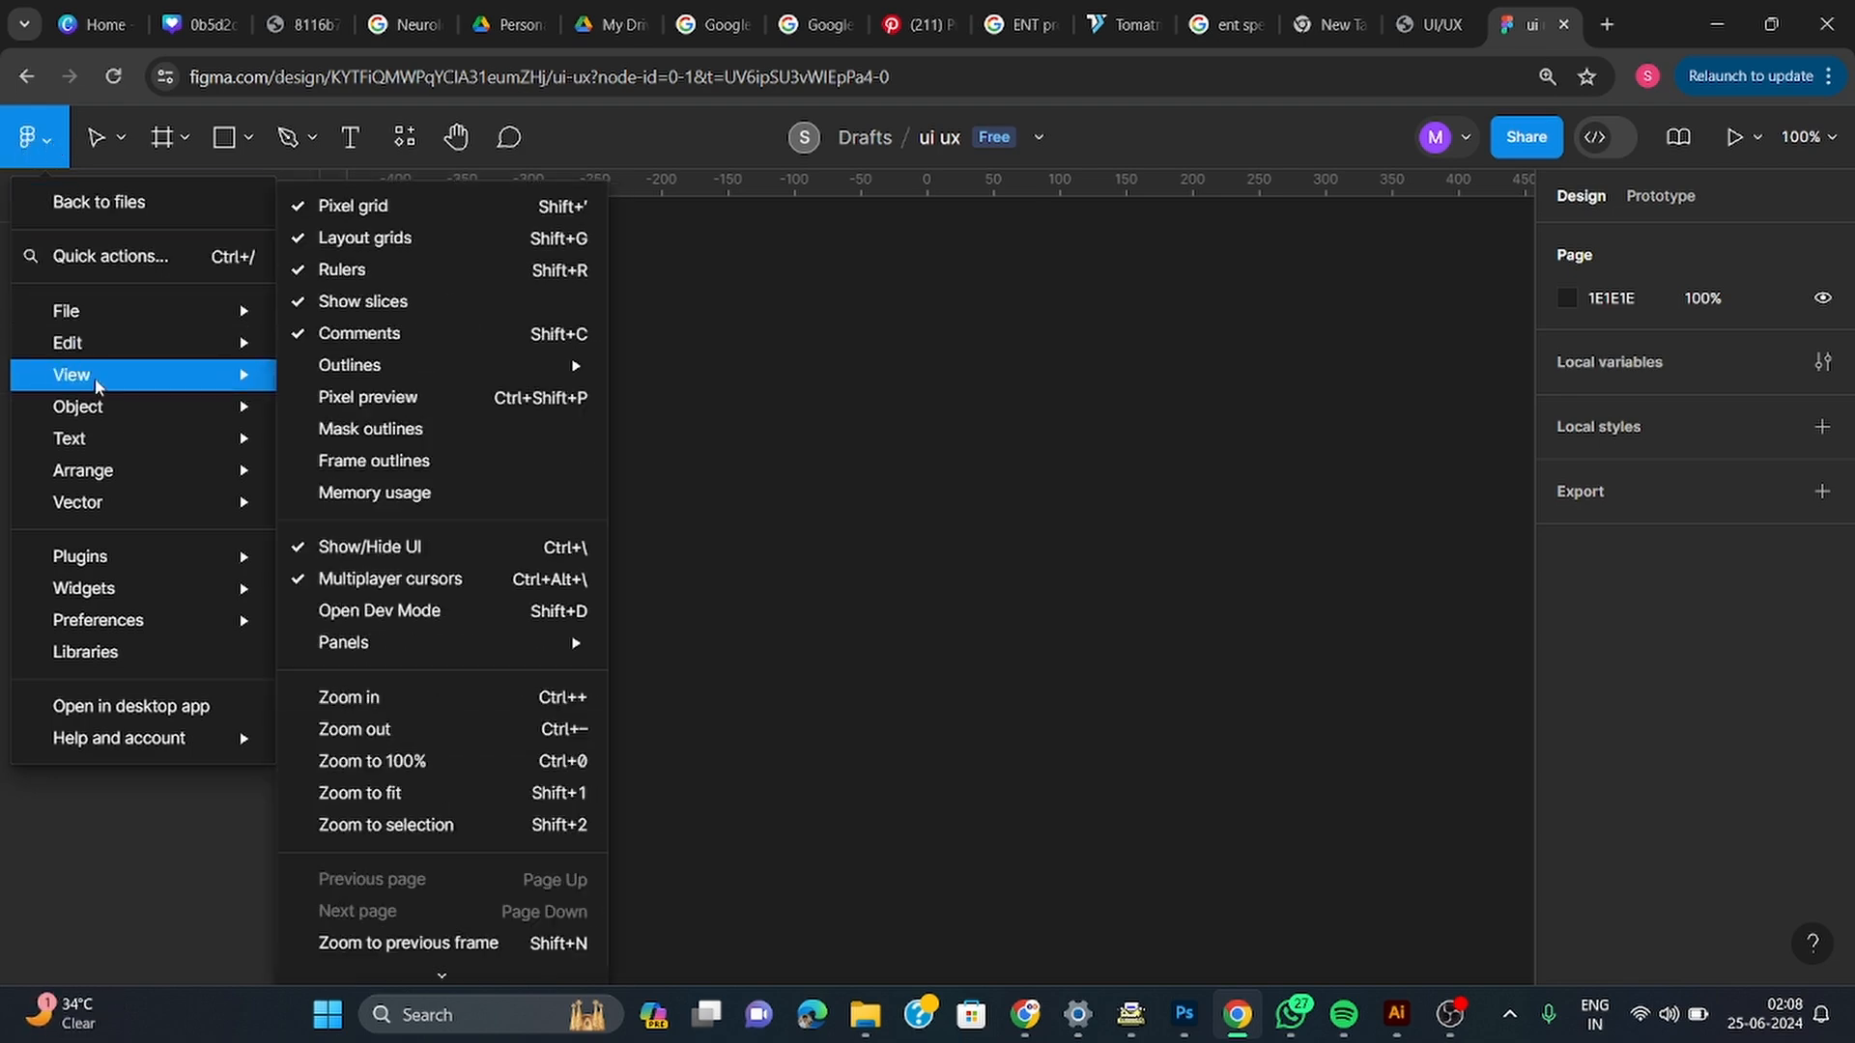
mouse_move(109, 464)
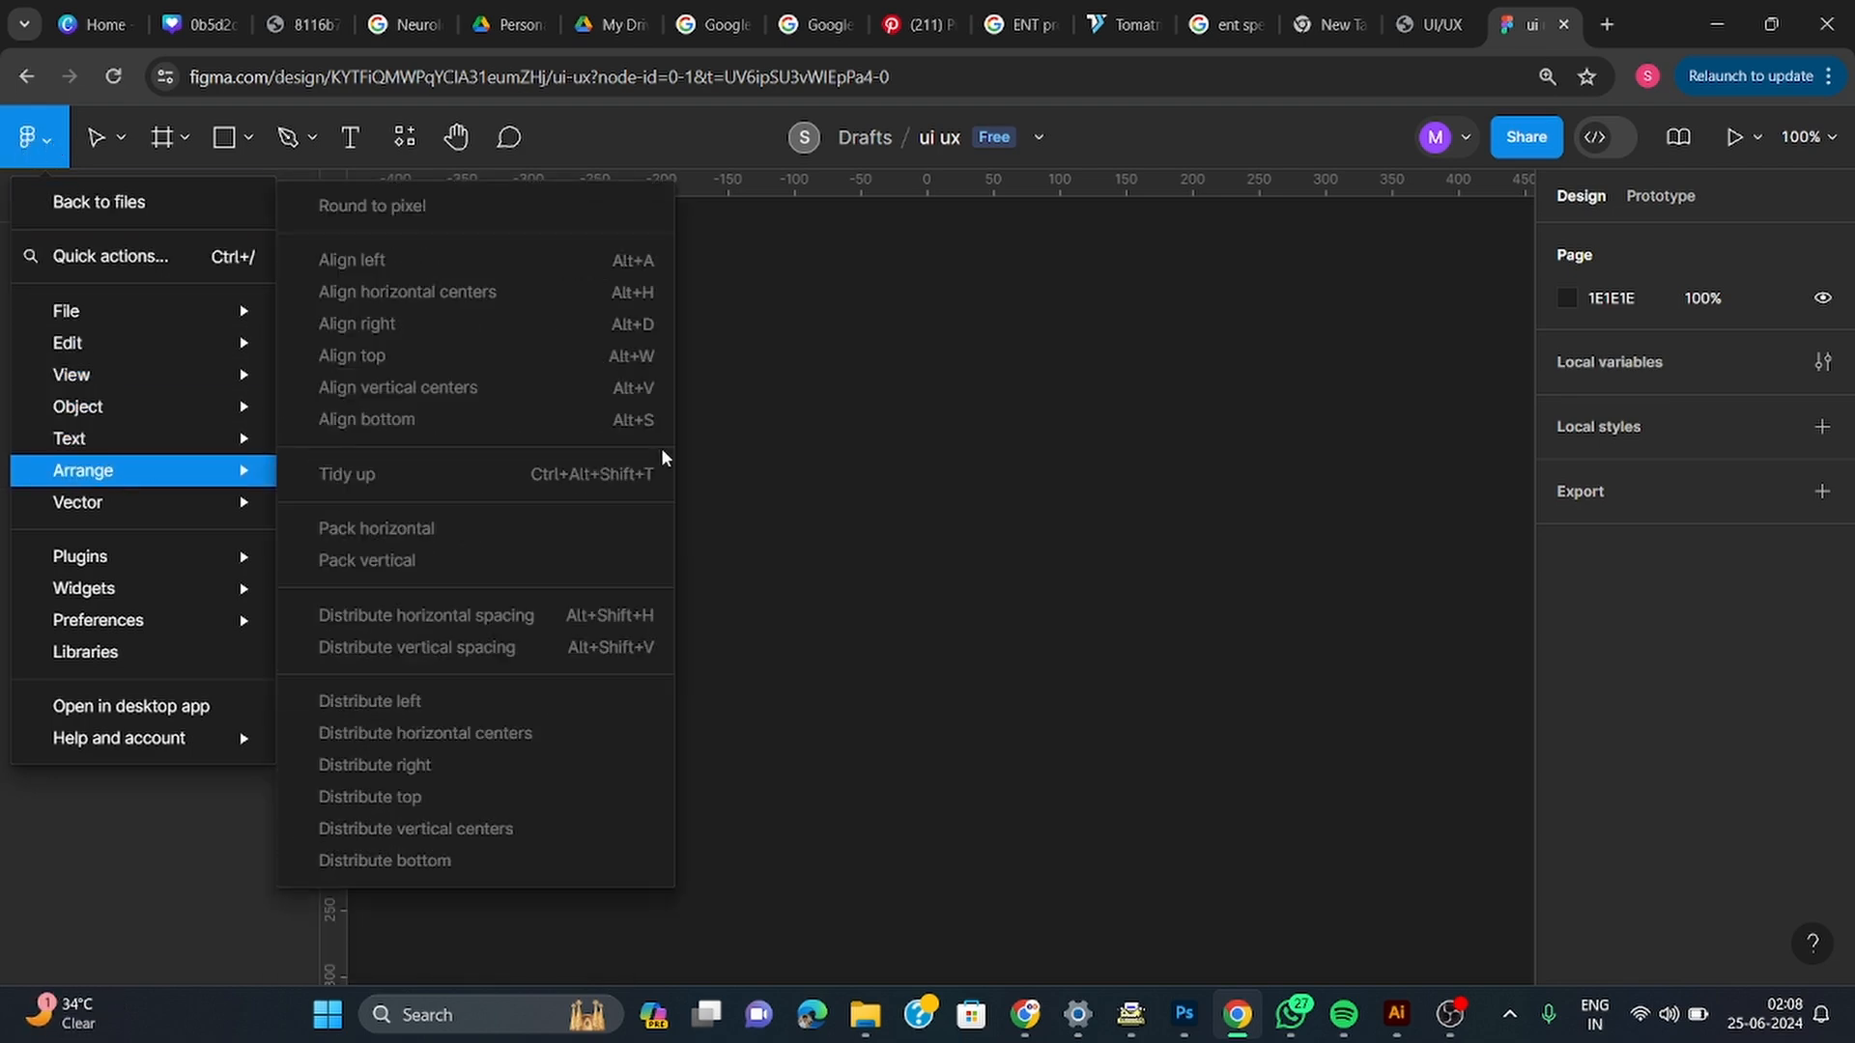
click(710, 477)
click(120, 141)
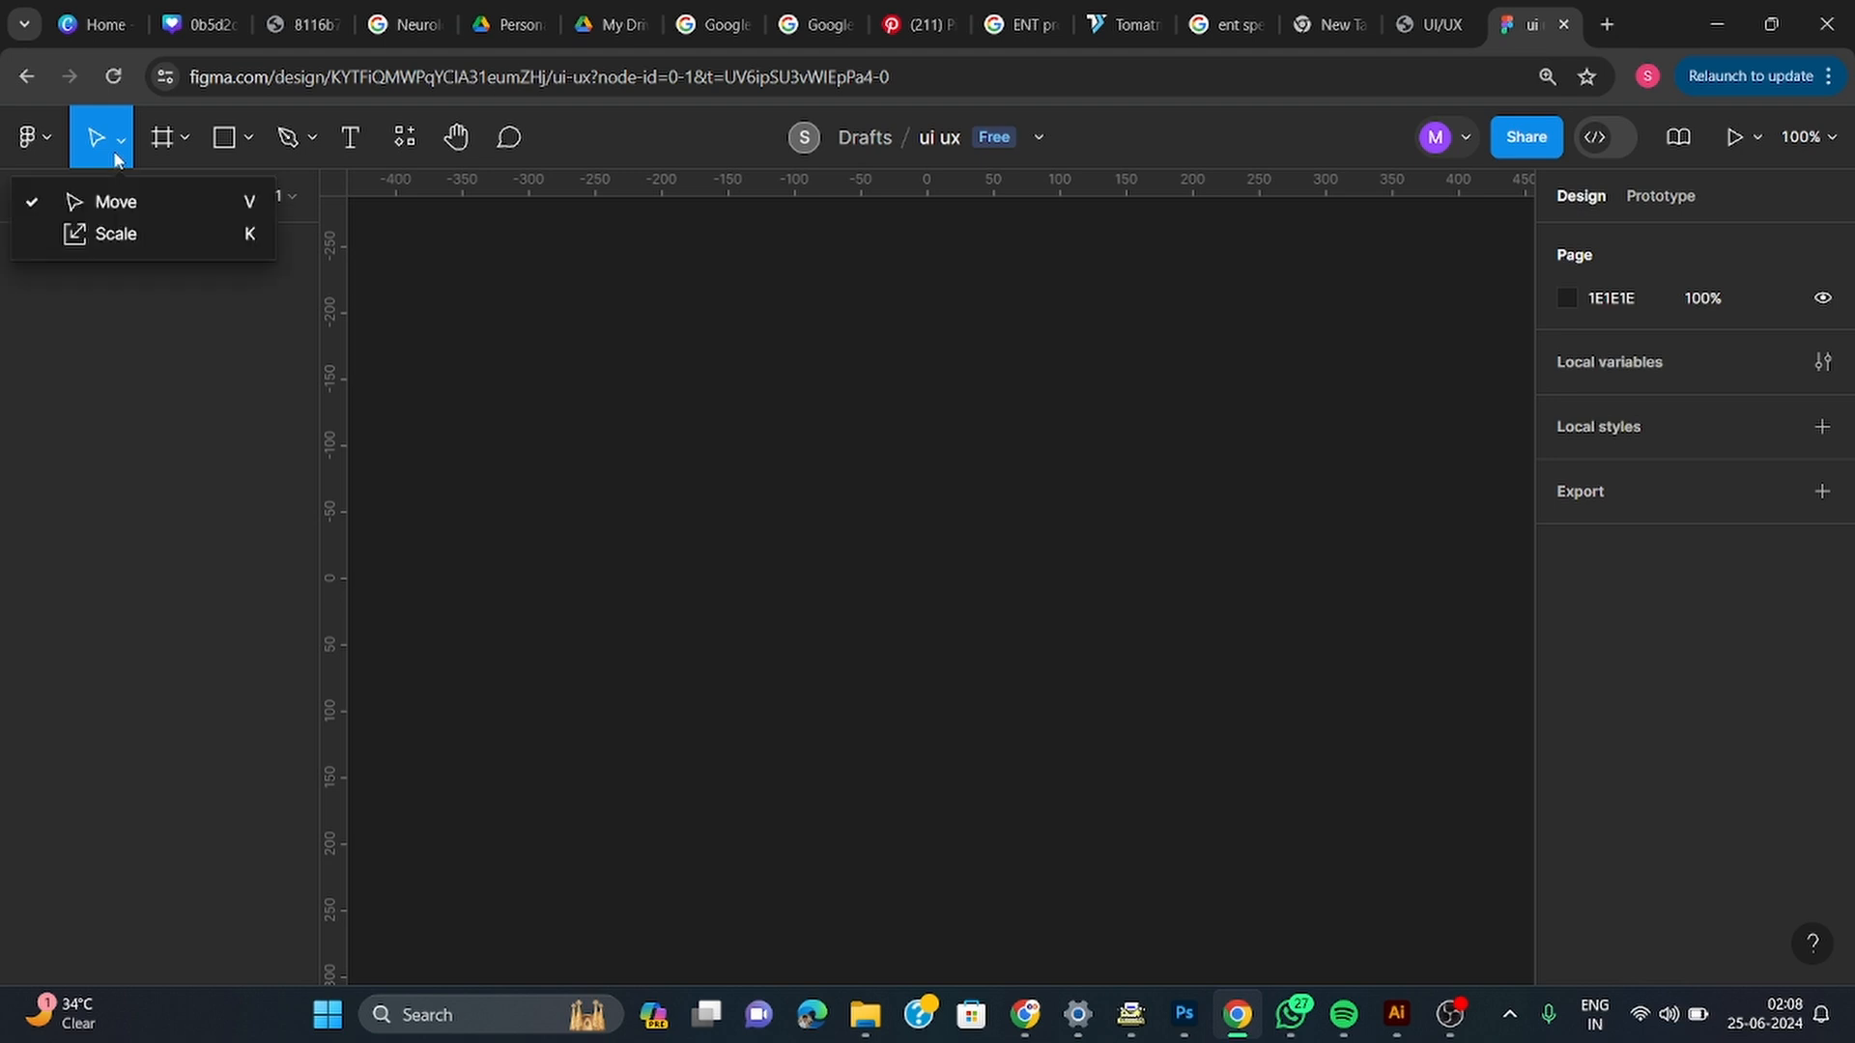
click(223, 240)
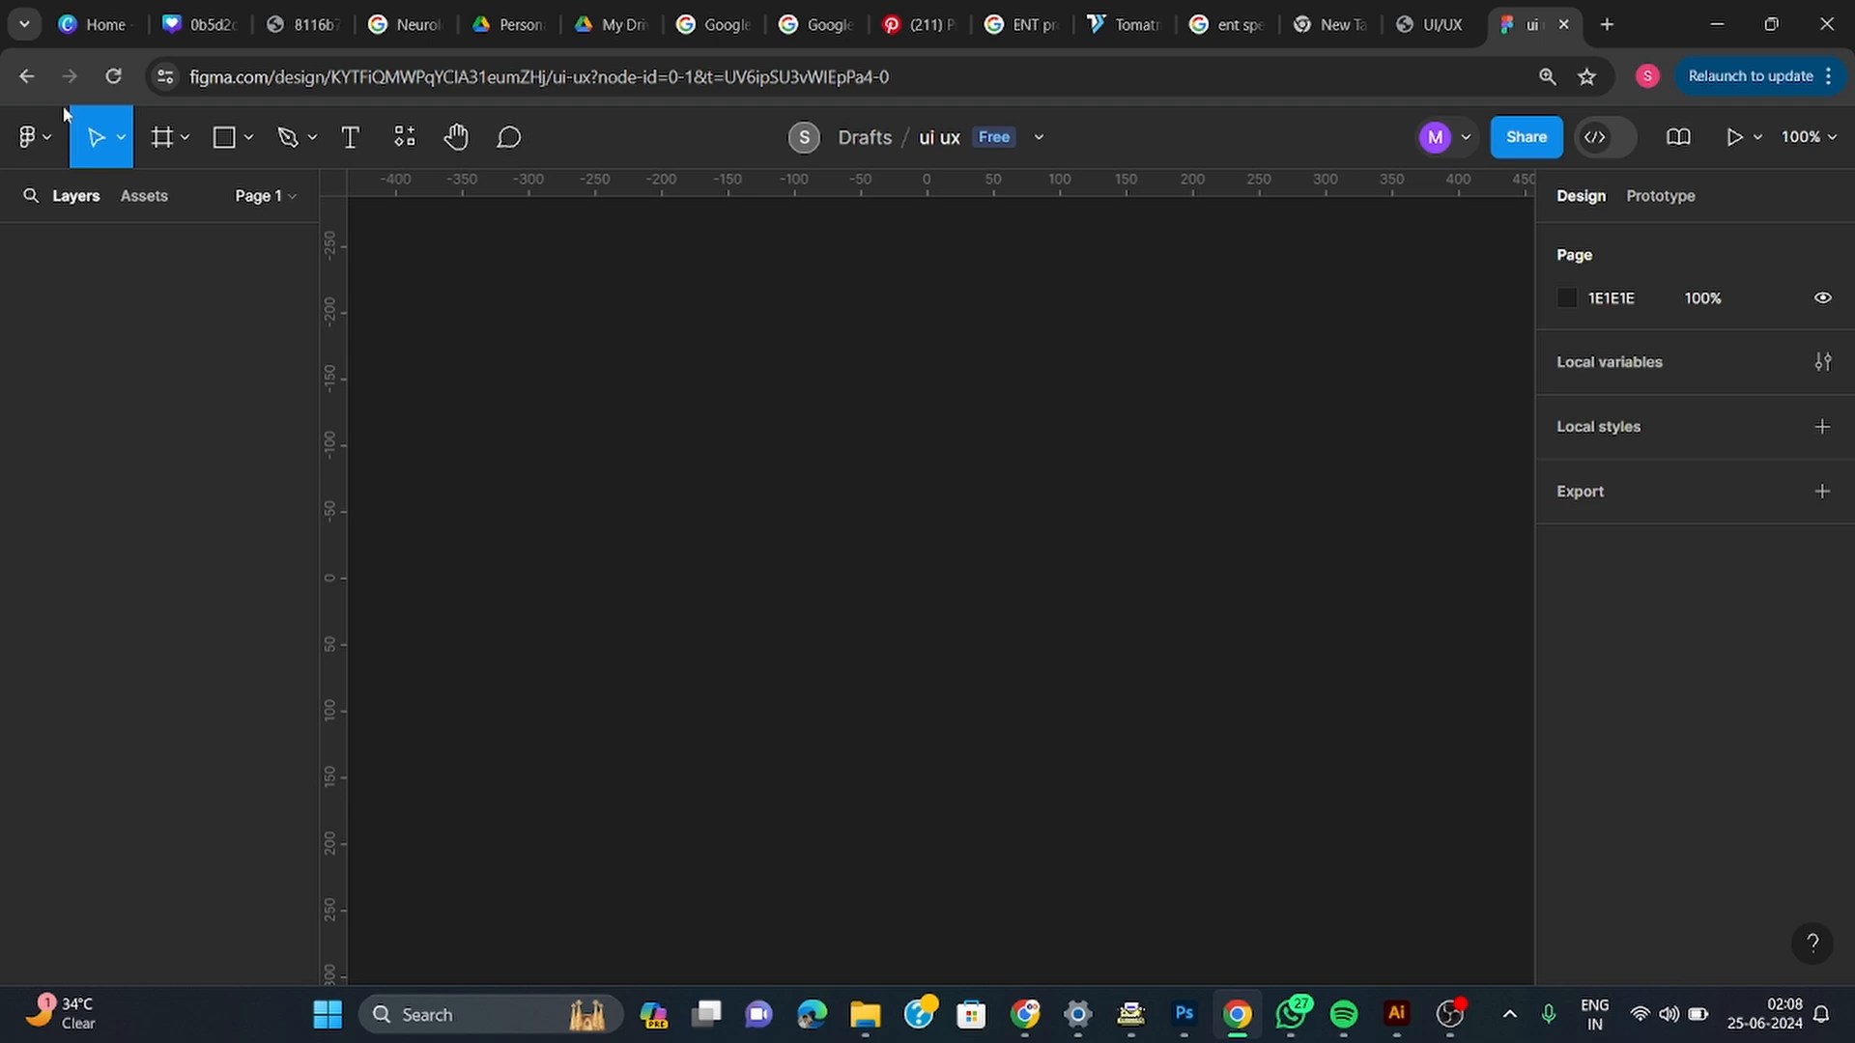
Add a 1440 × 1024 frame to the canvas using the Desktop size preset from the desktop frame sizes
click(163, 140)
click(186, 143)
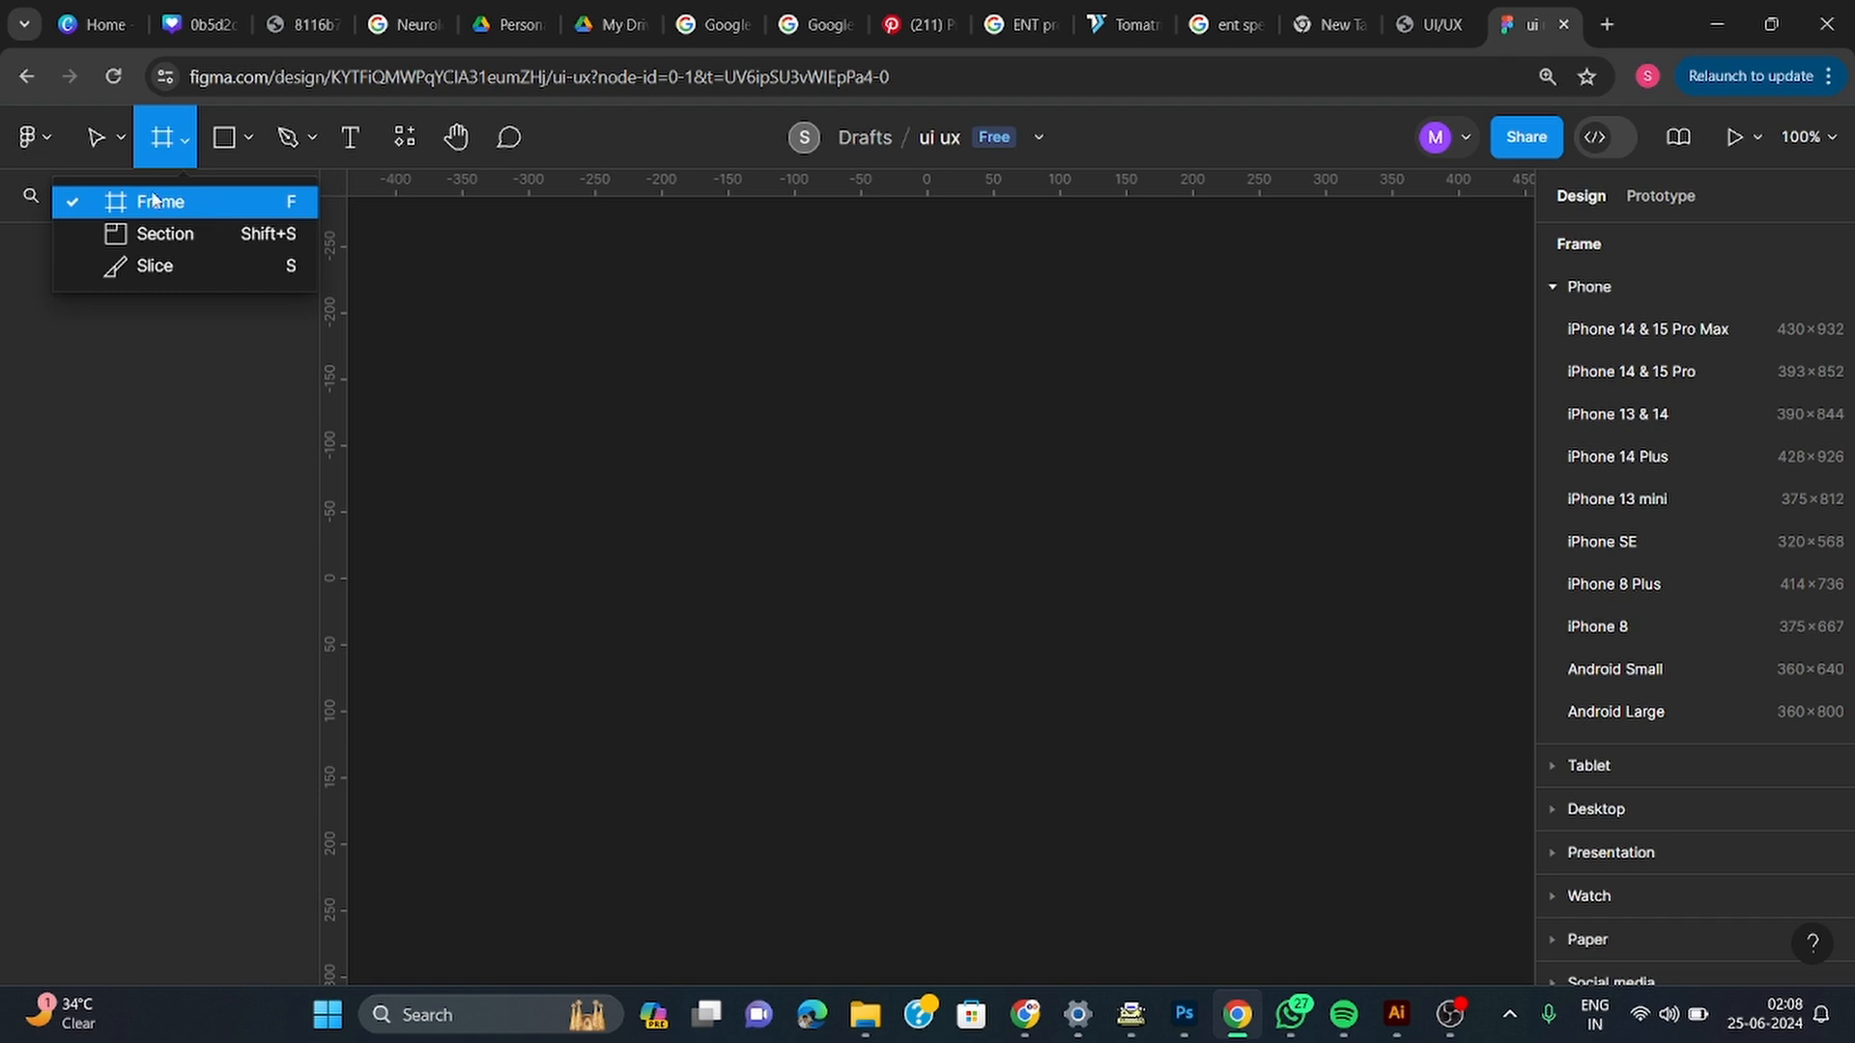
click(1557, 288)
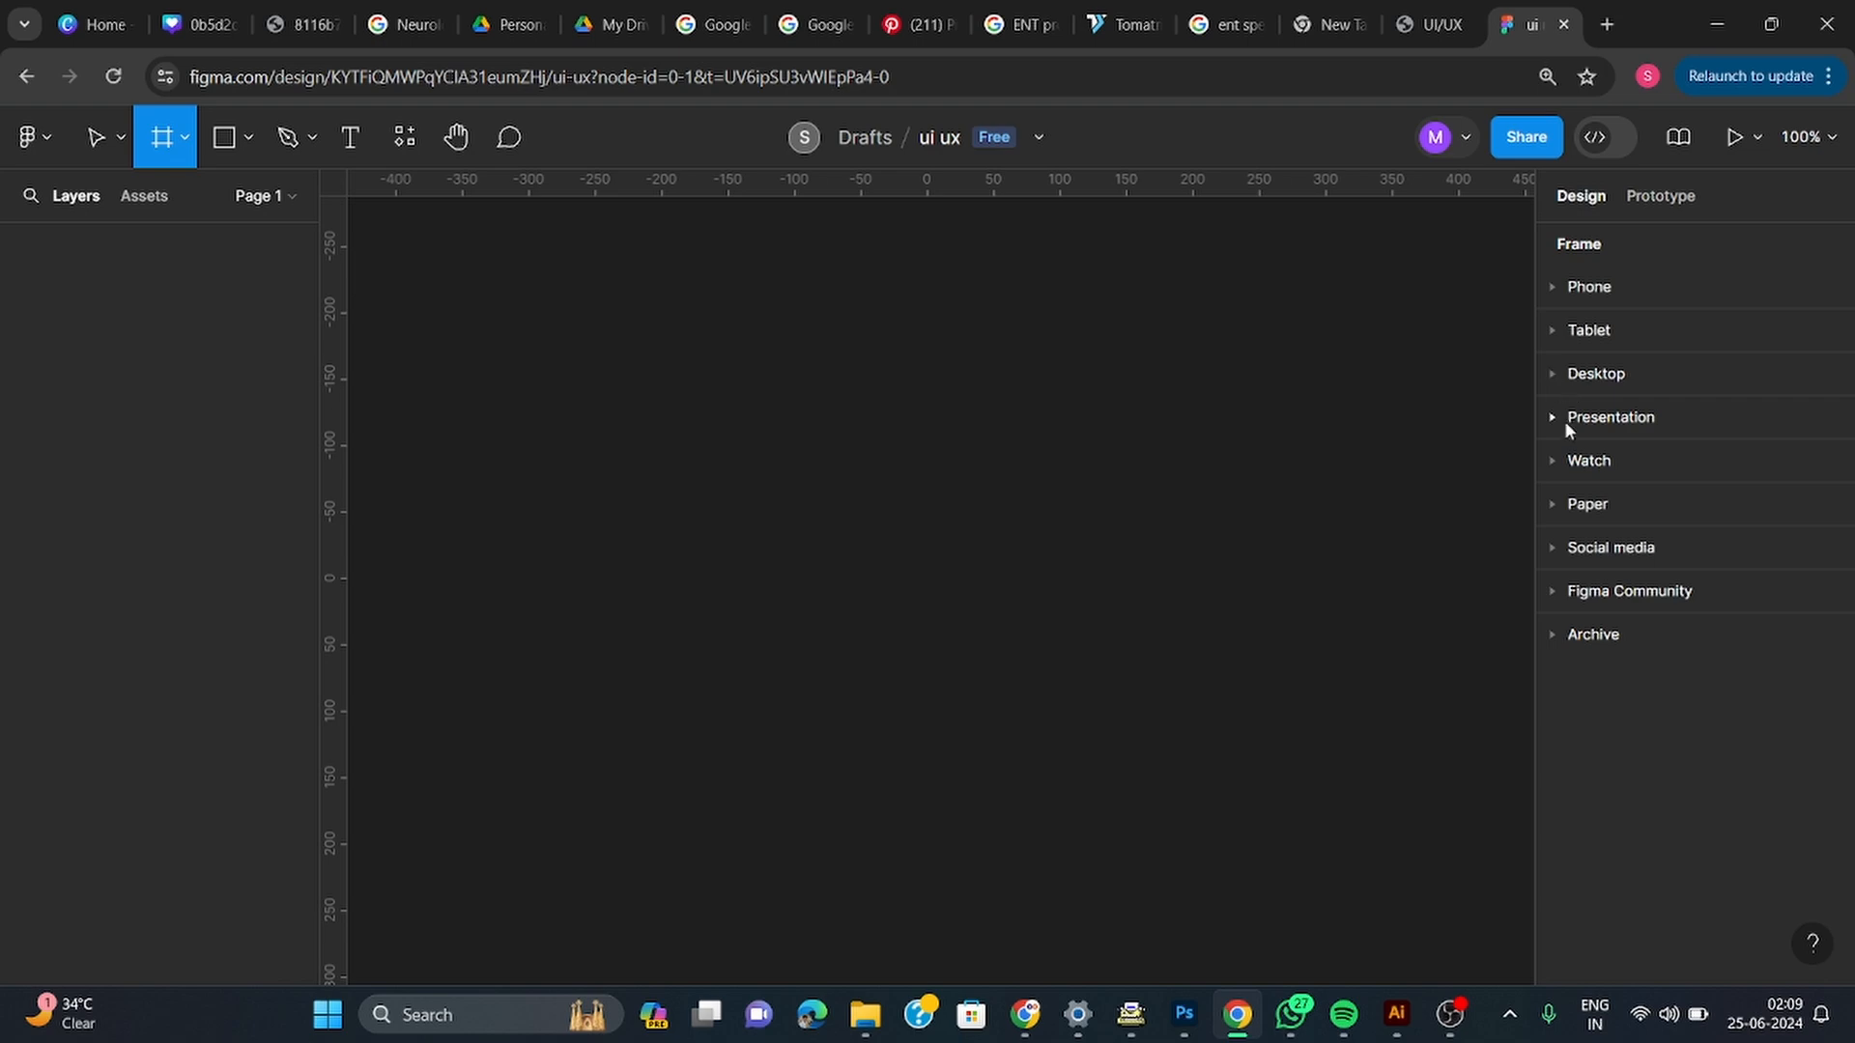
click(1552, 288)
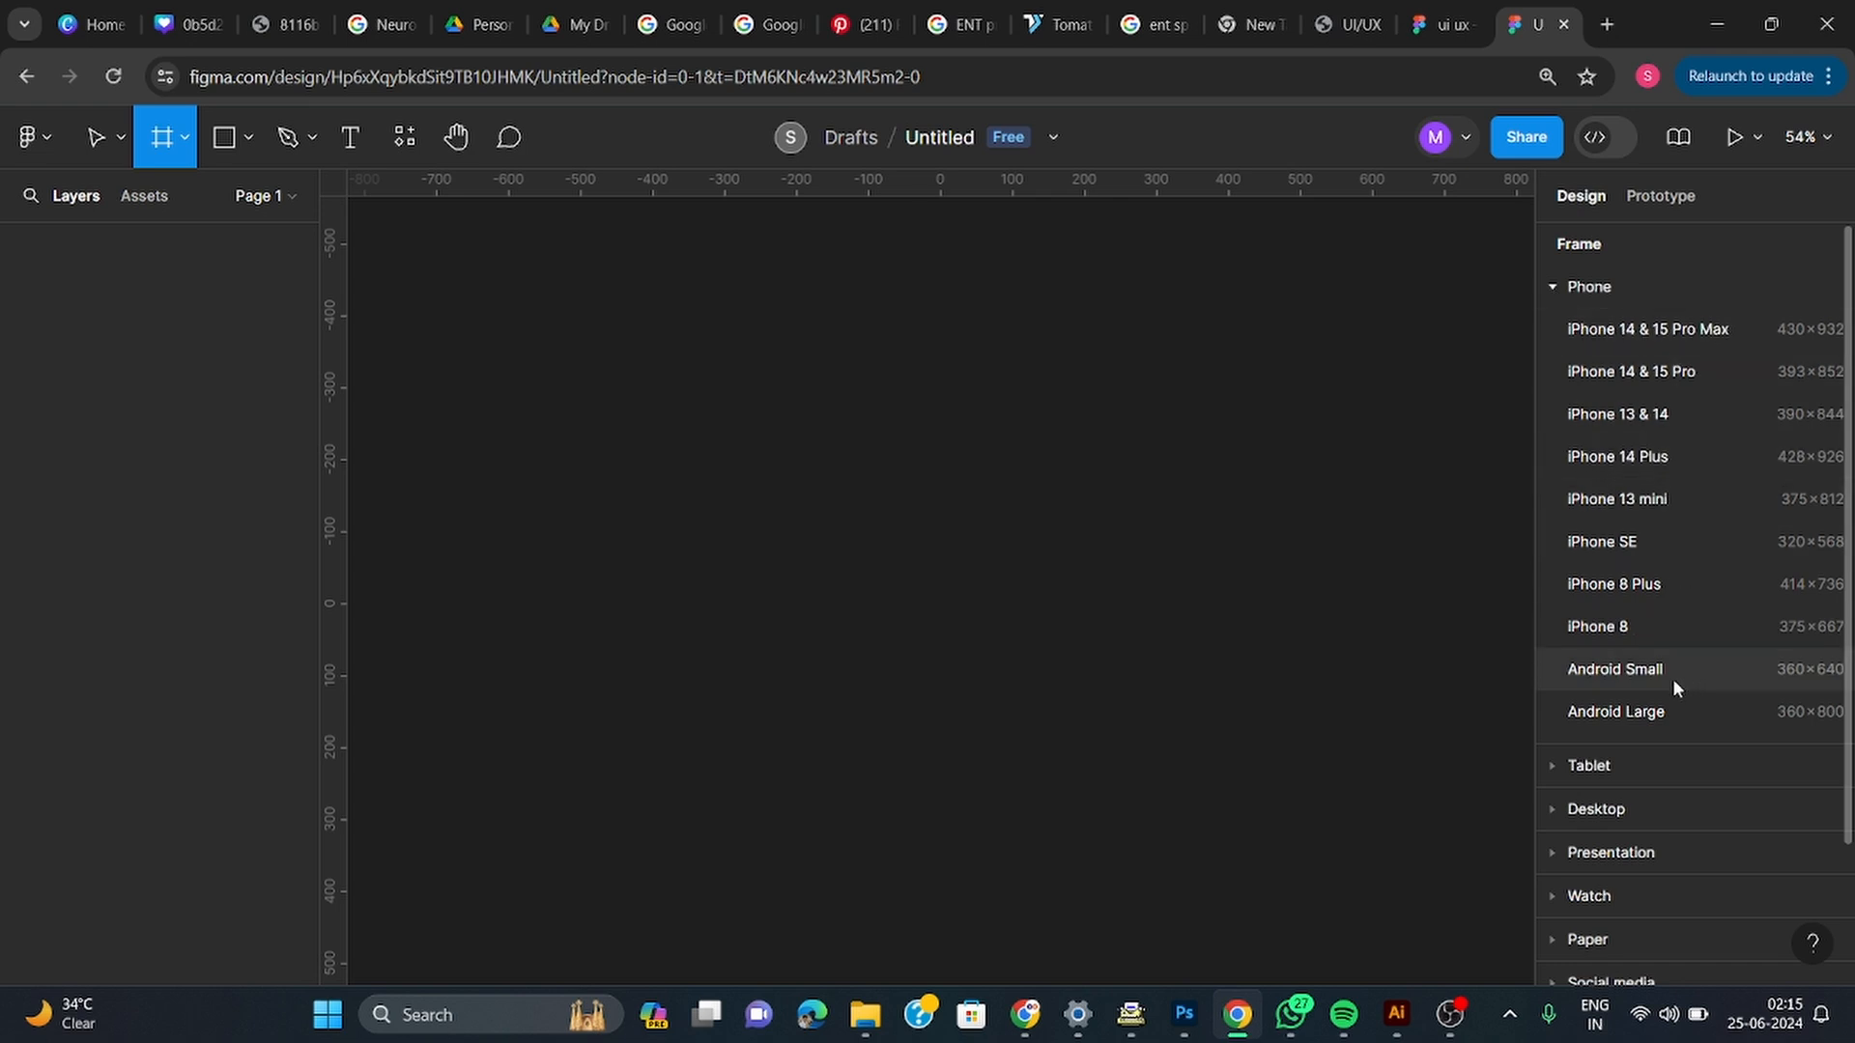
click(1553, 288)
click(1552, 375)
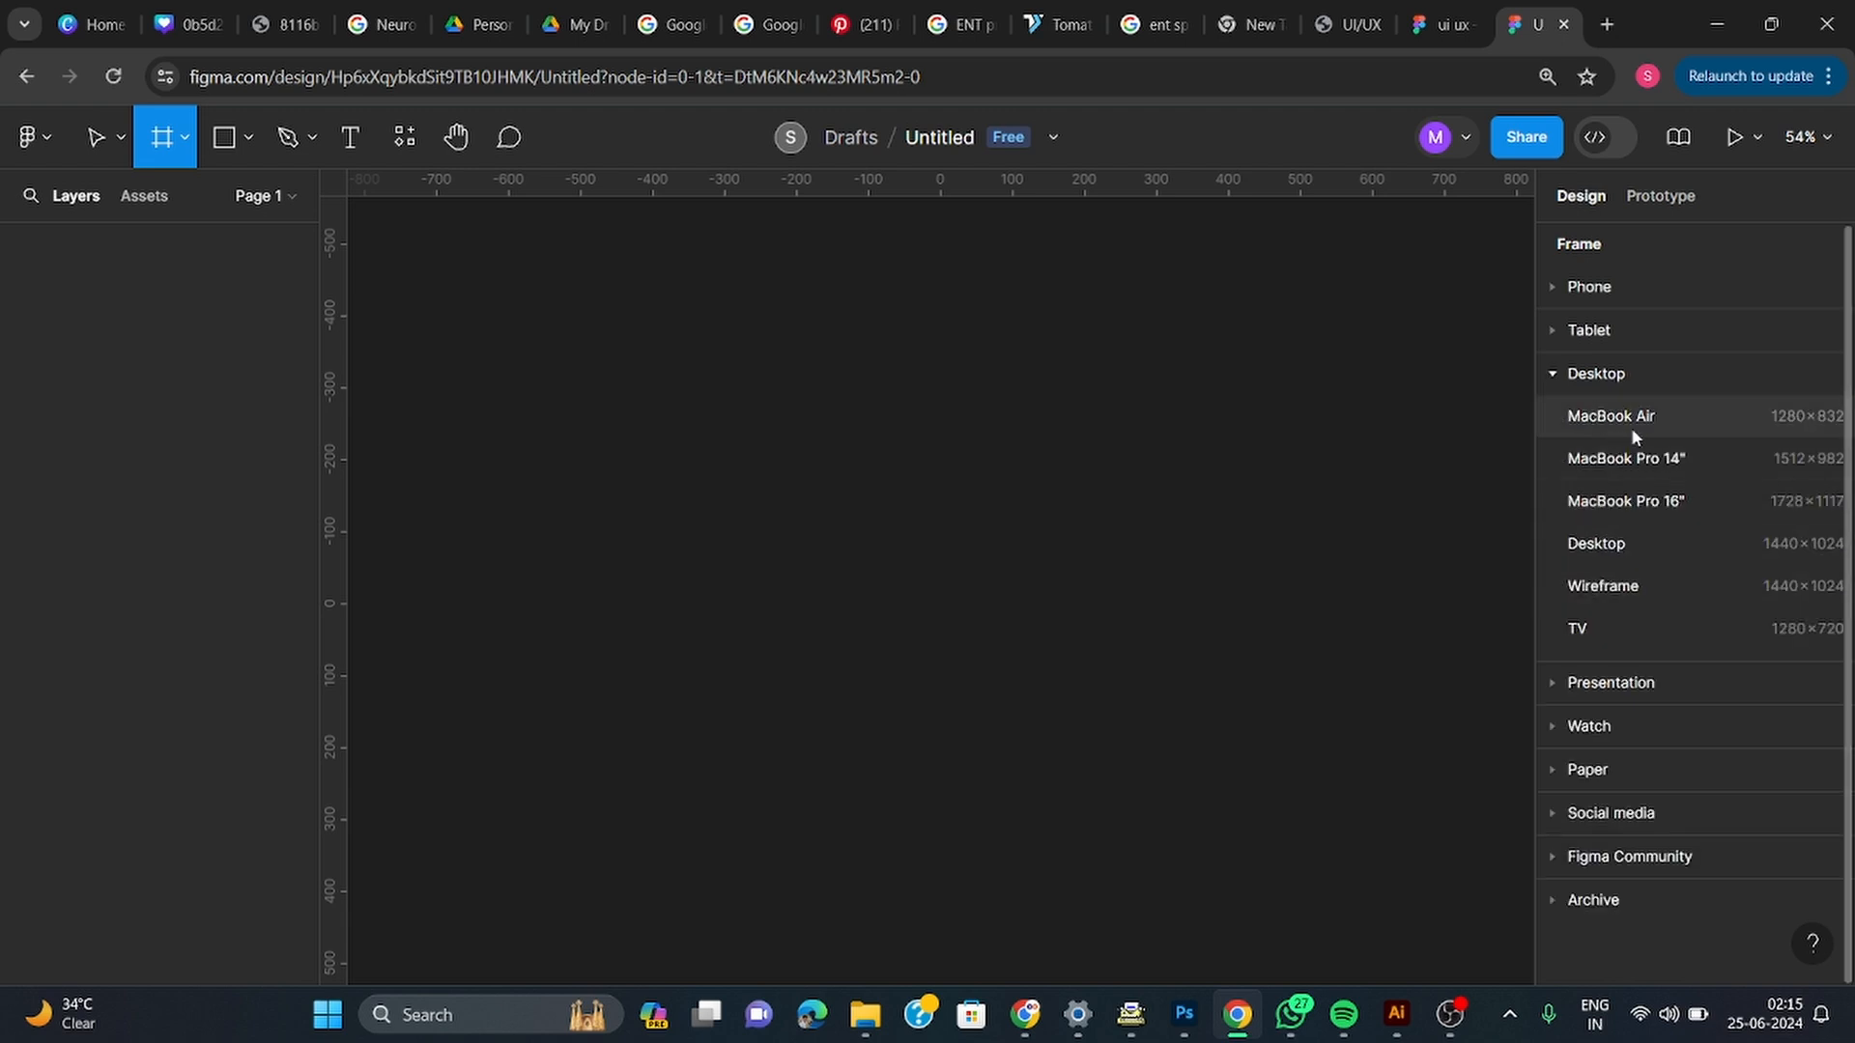
click(1555, 377)
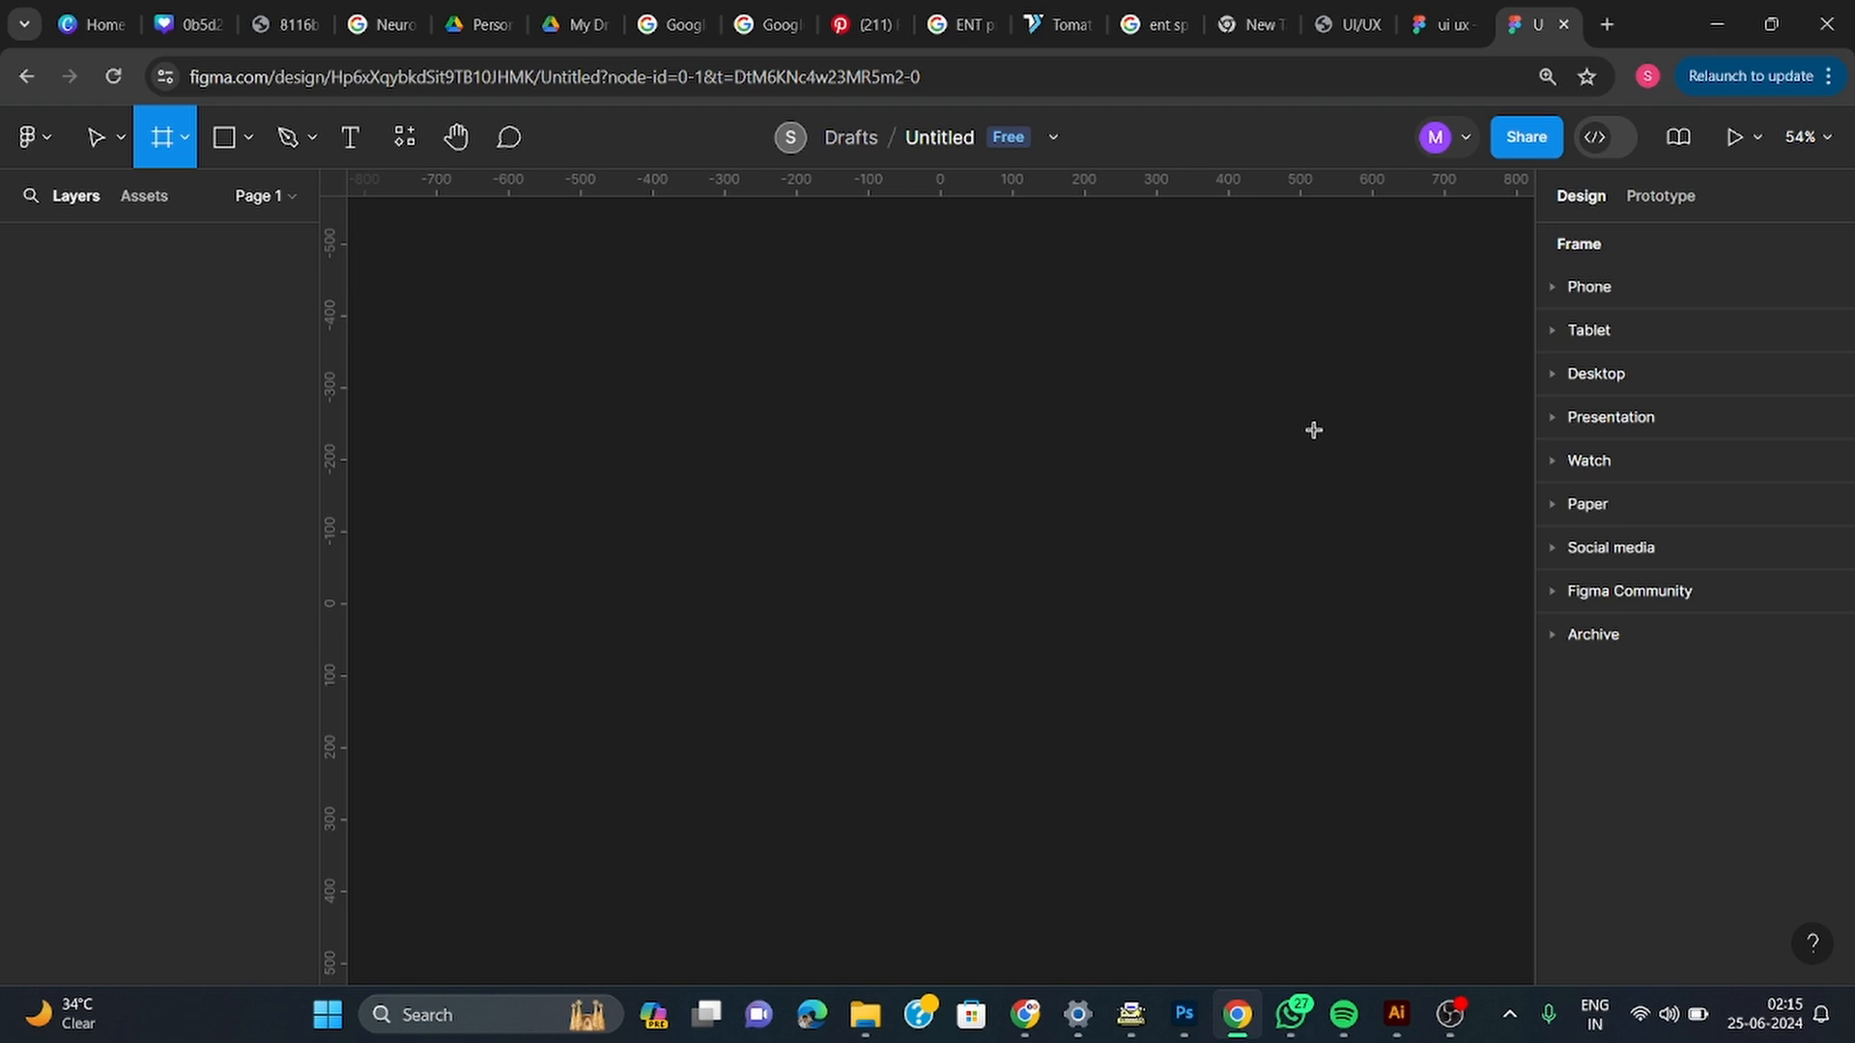
click(1596, 384)
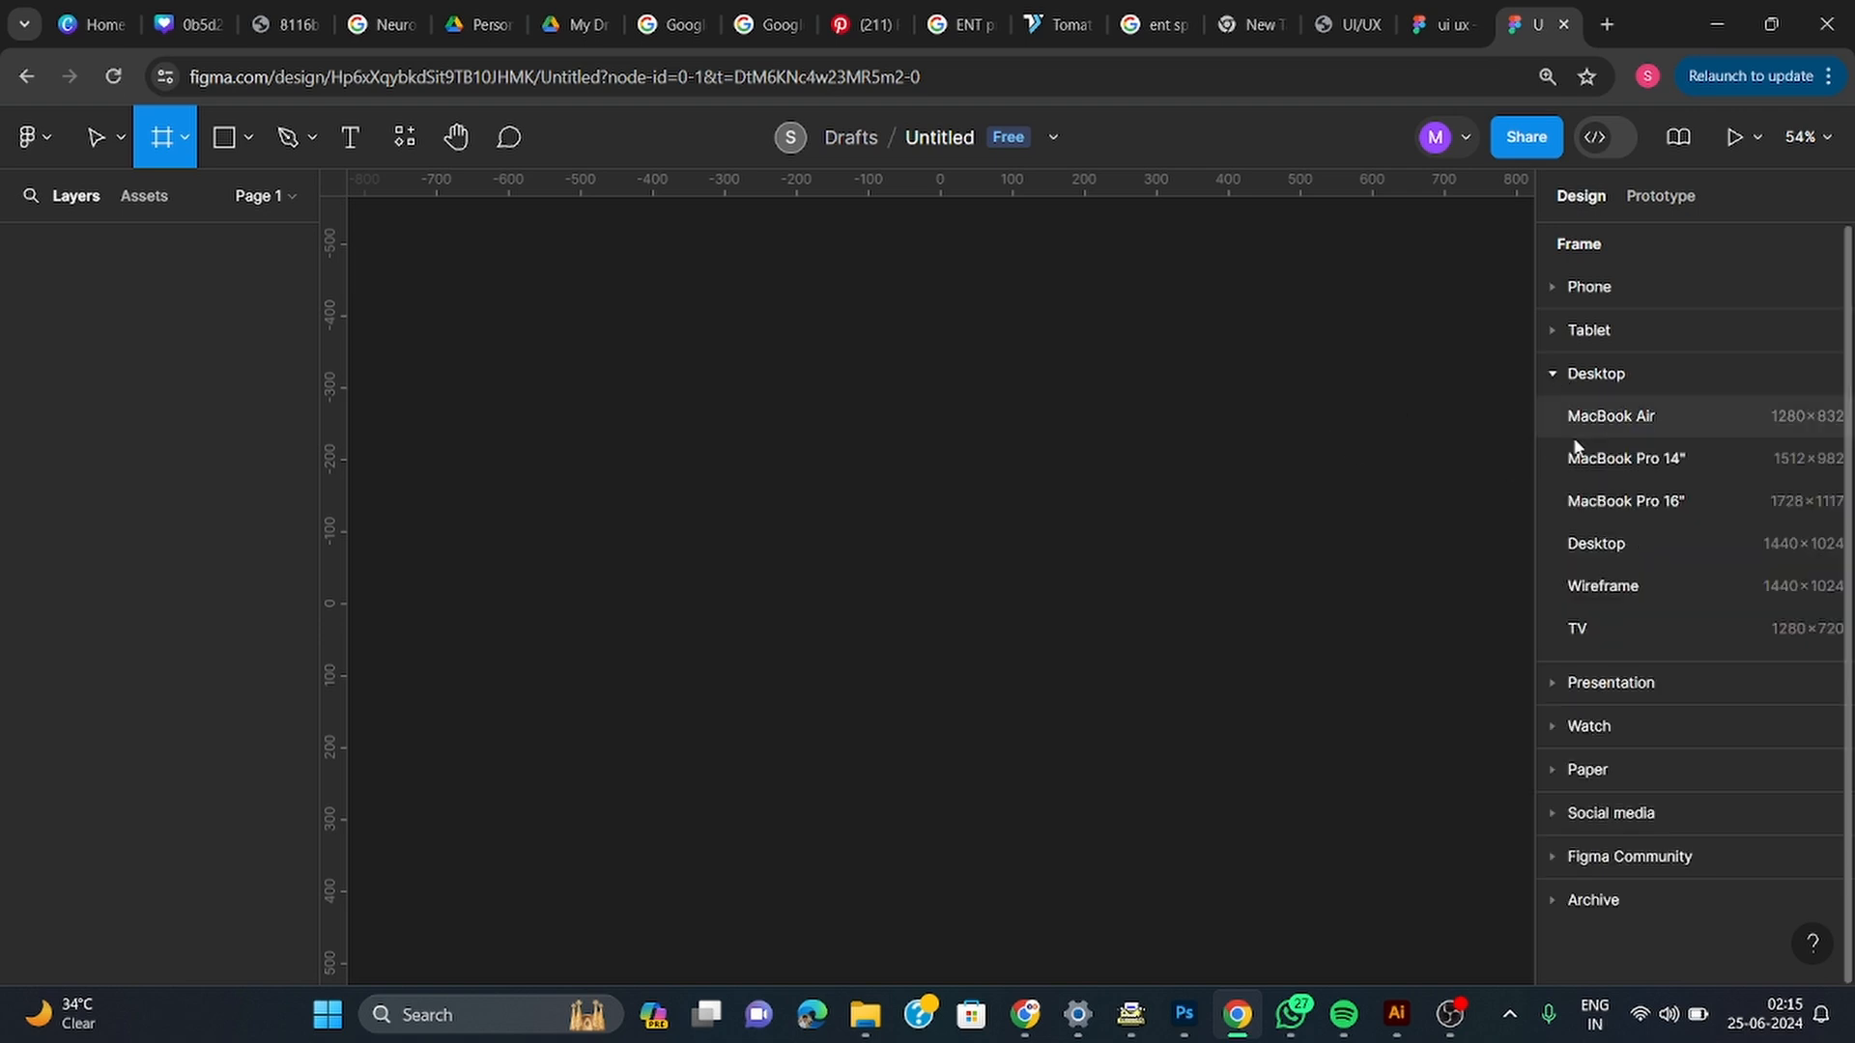
click(1597, 551)
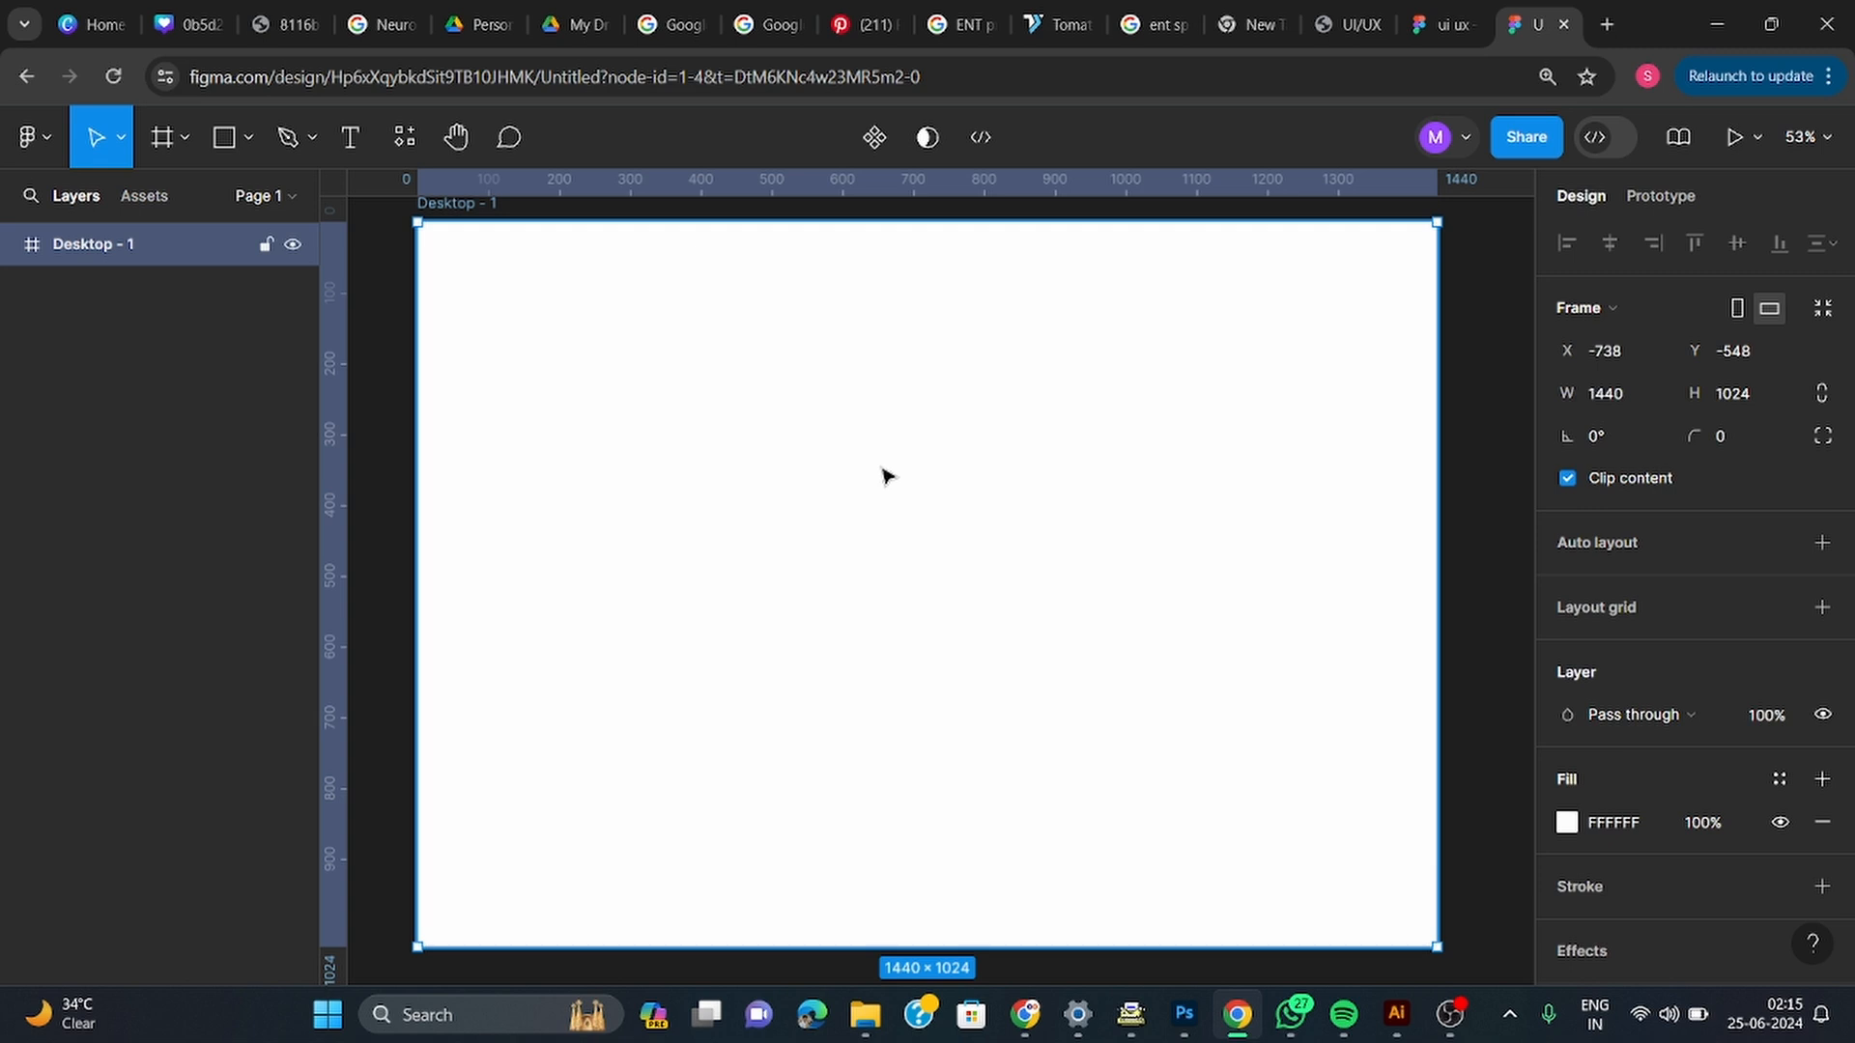
click(1479, 442)
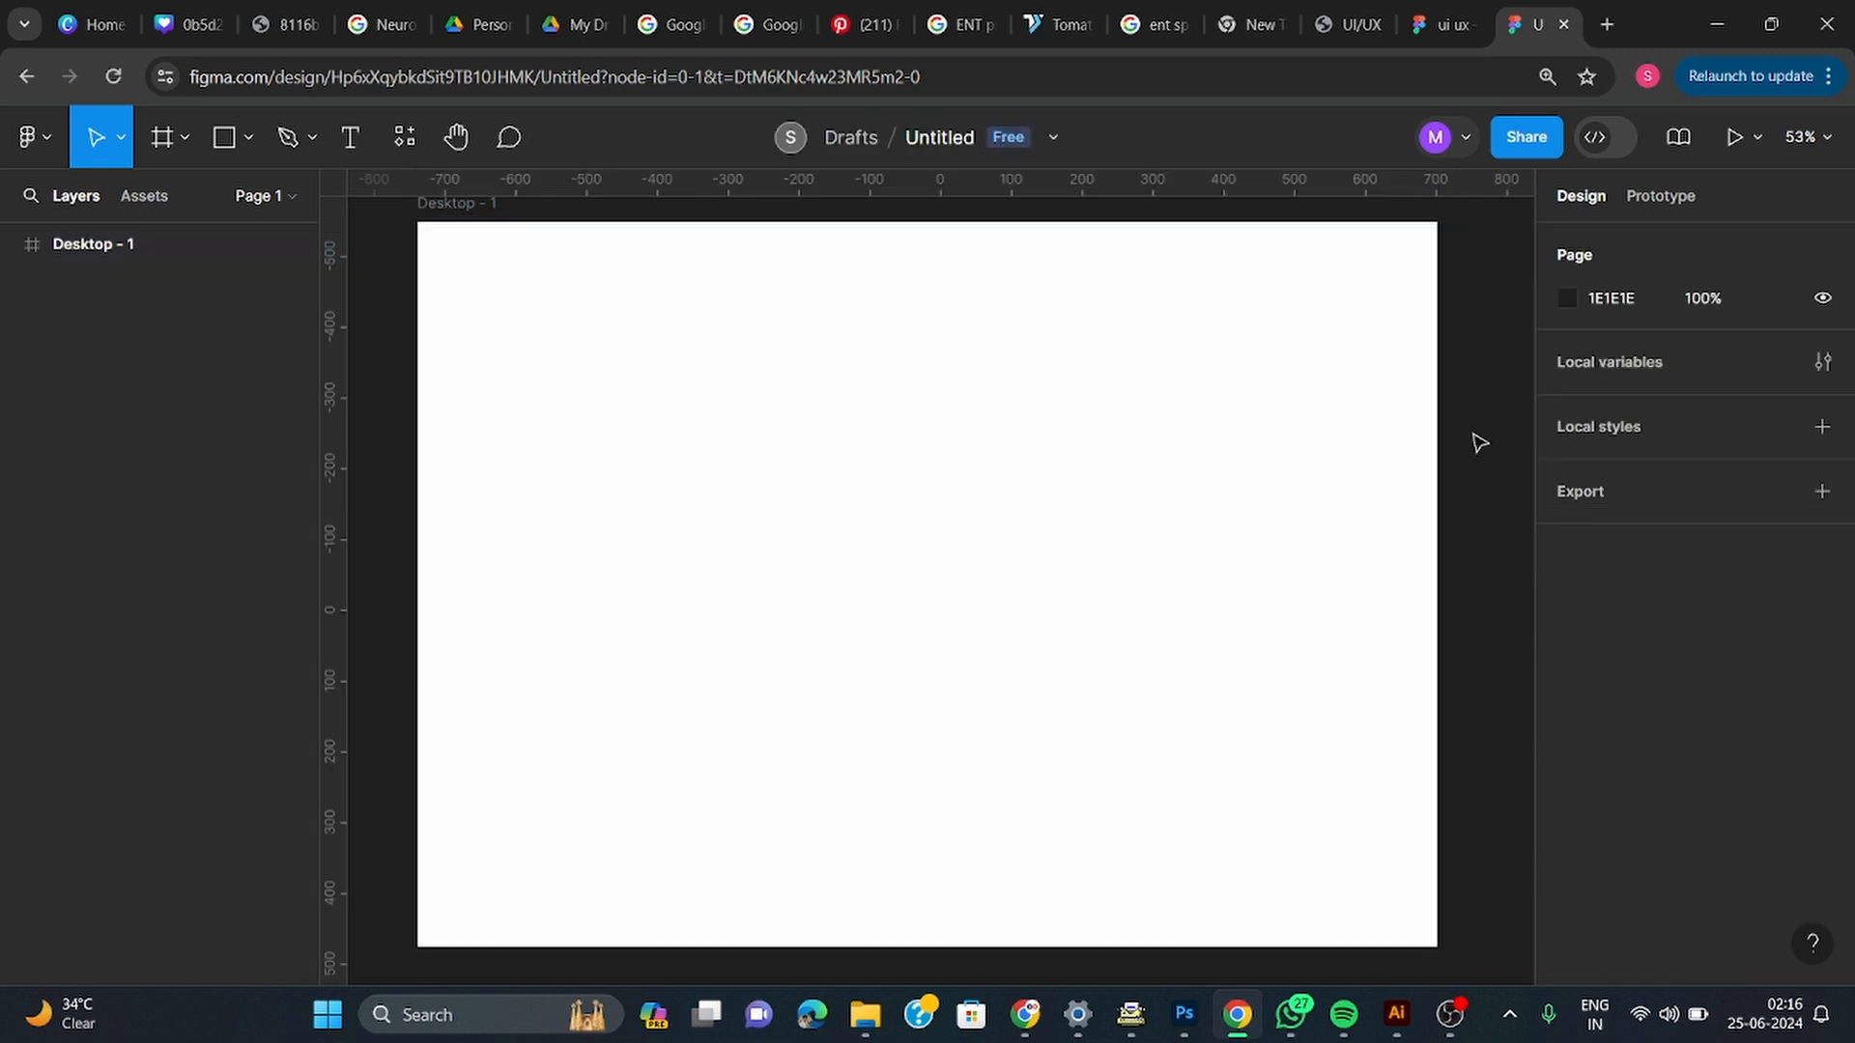
click(247, 145)
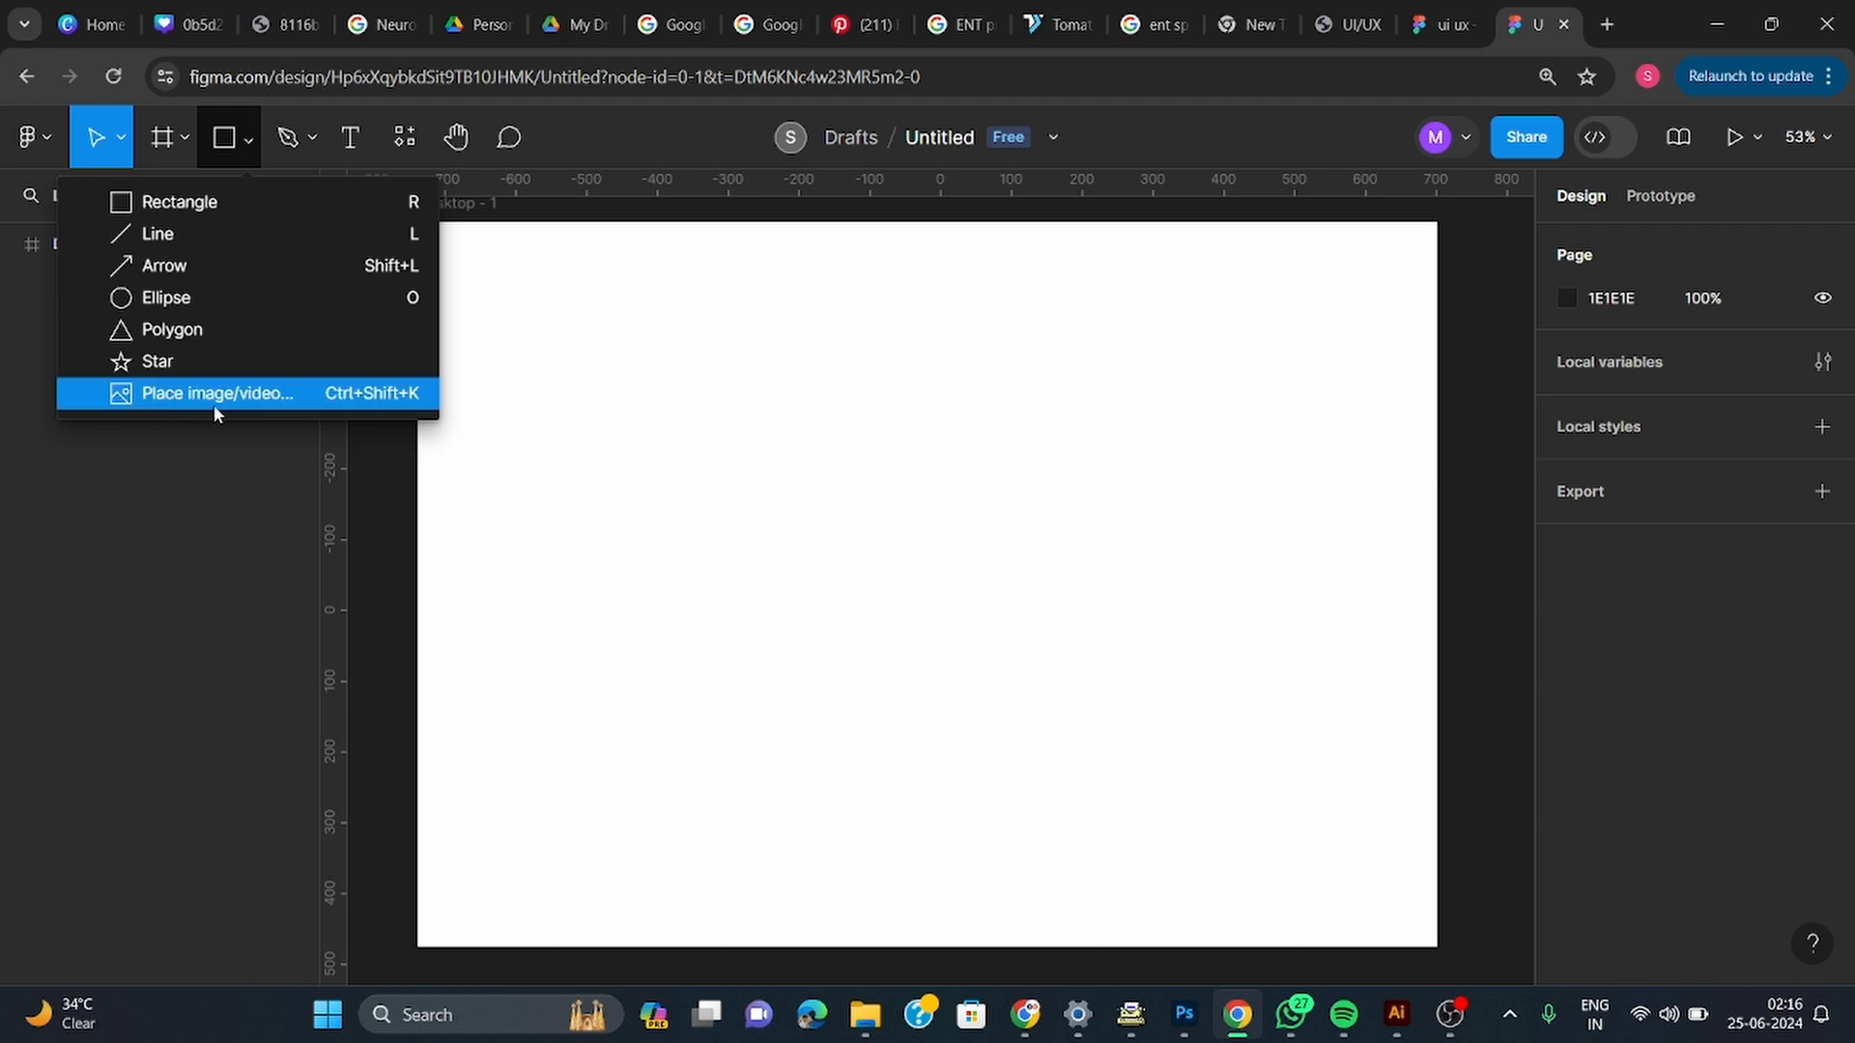
click(283, 396)
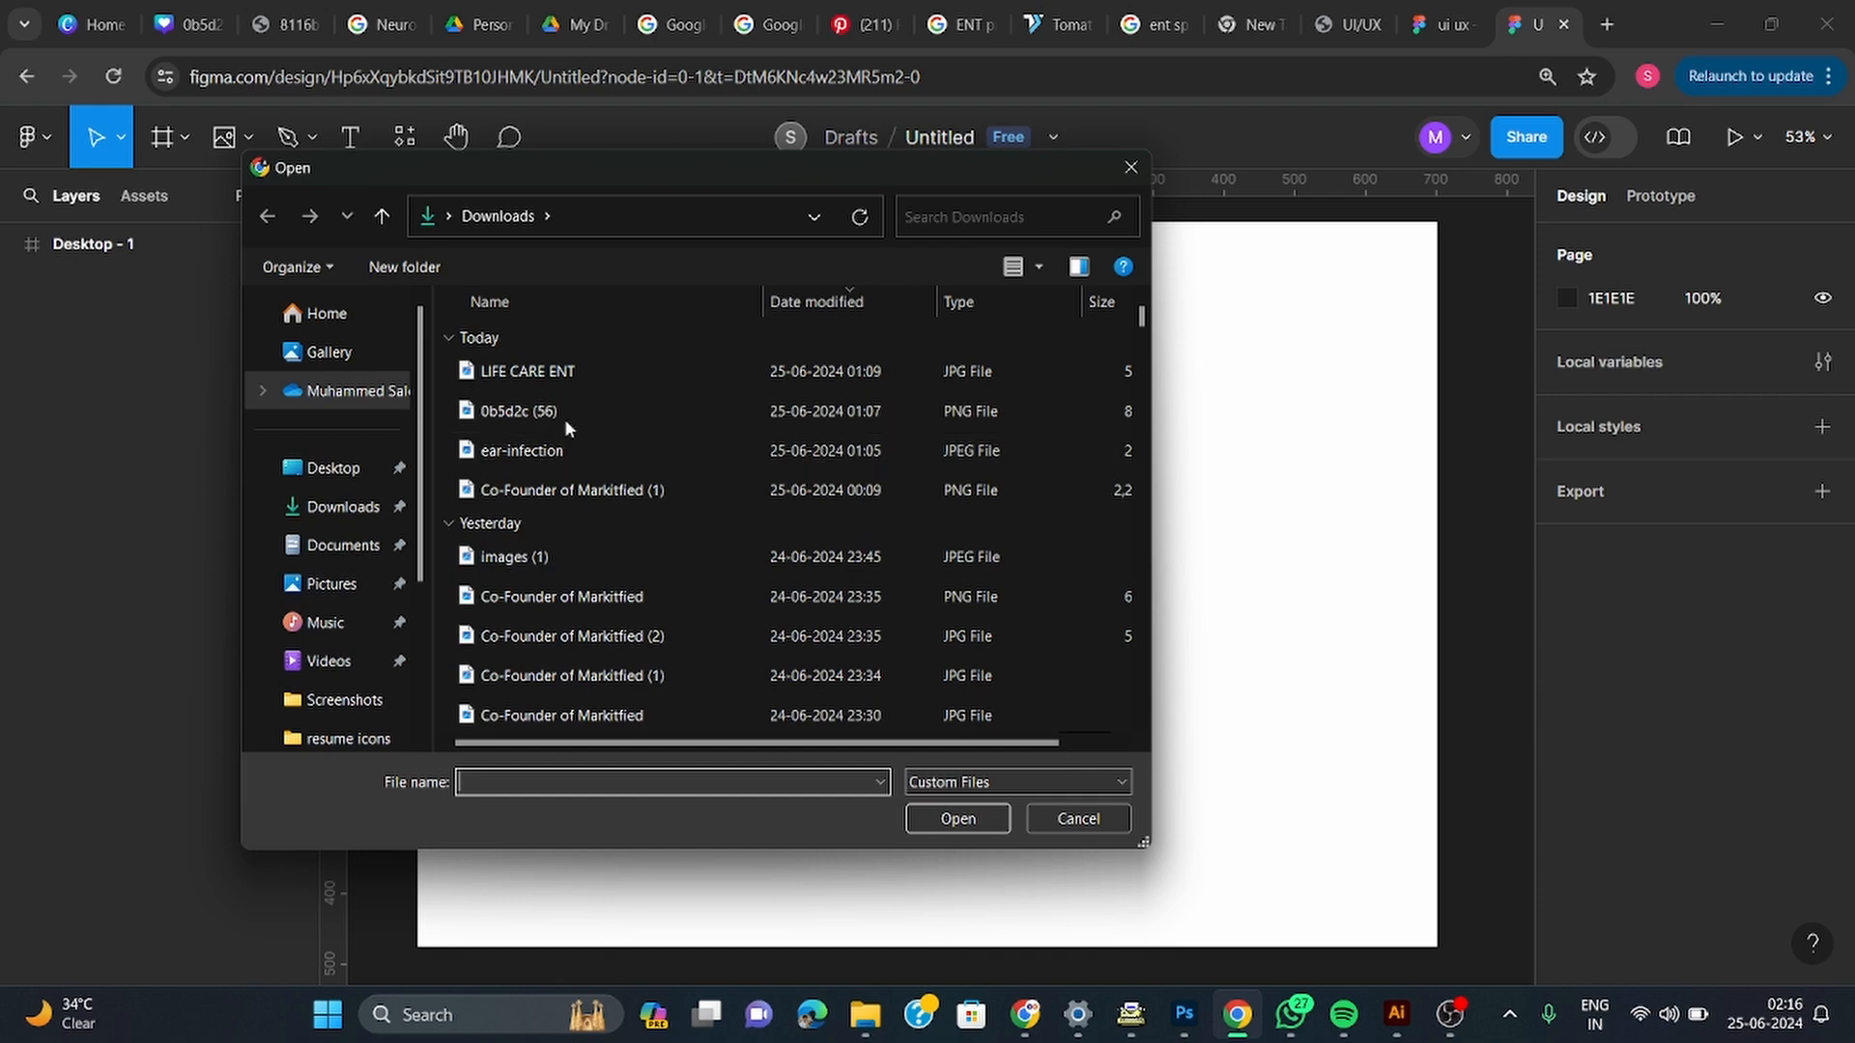
click(1078, 819)
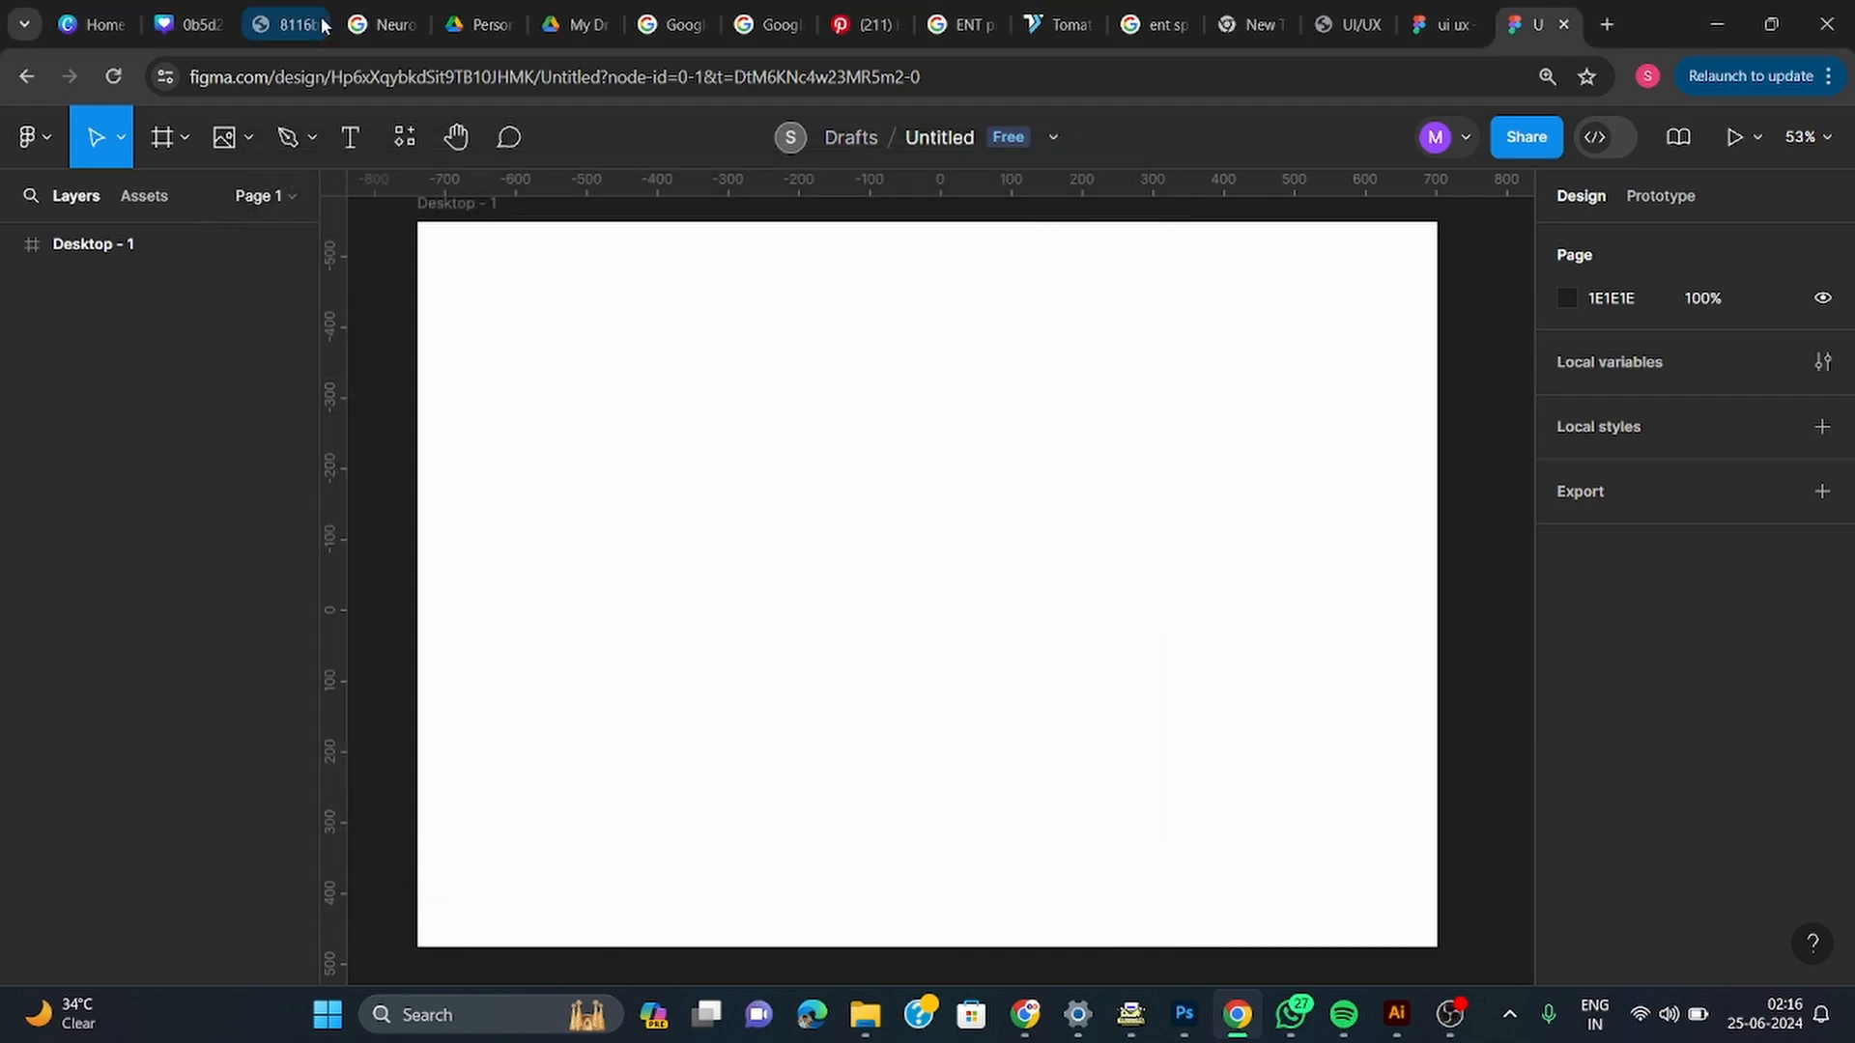
Place a default 100 × 100 rectangle inside the desktop frame and leave it selected
click(247, 137)
click(247, 210)
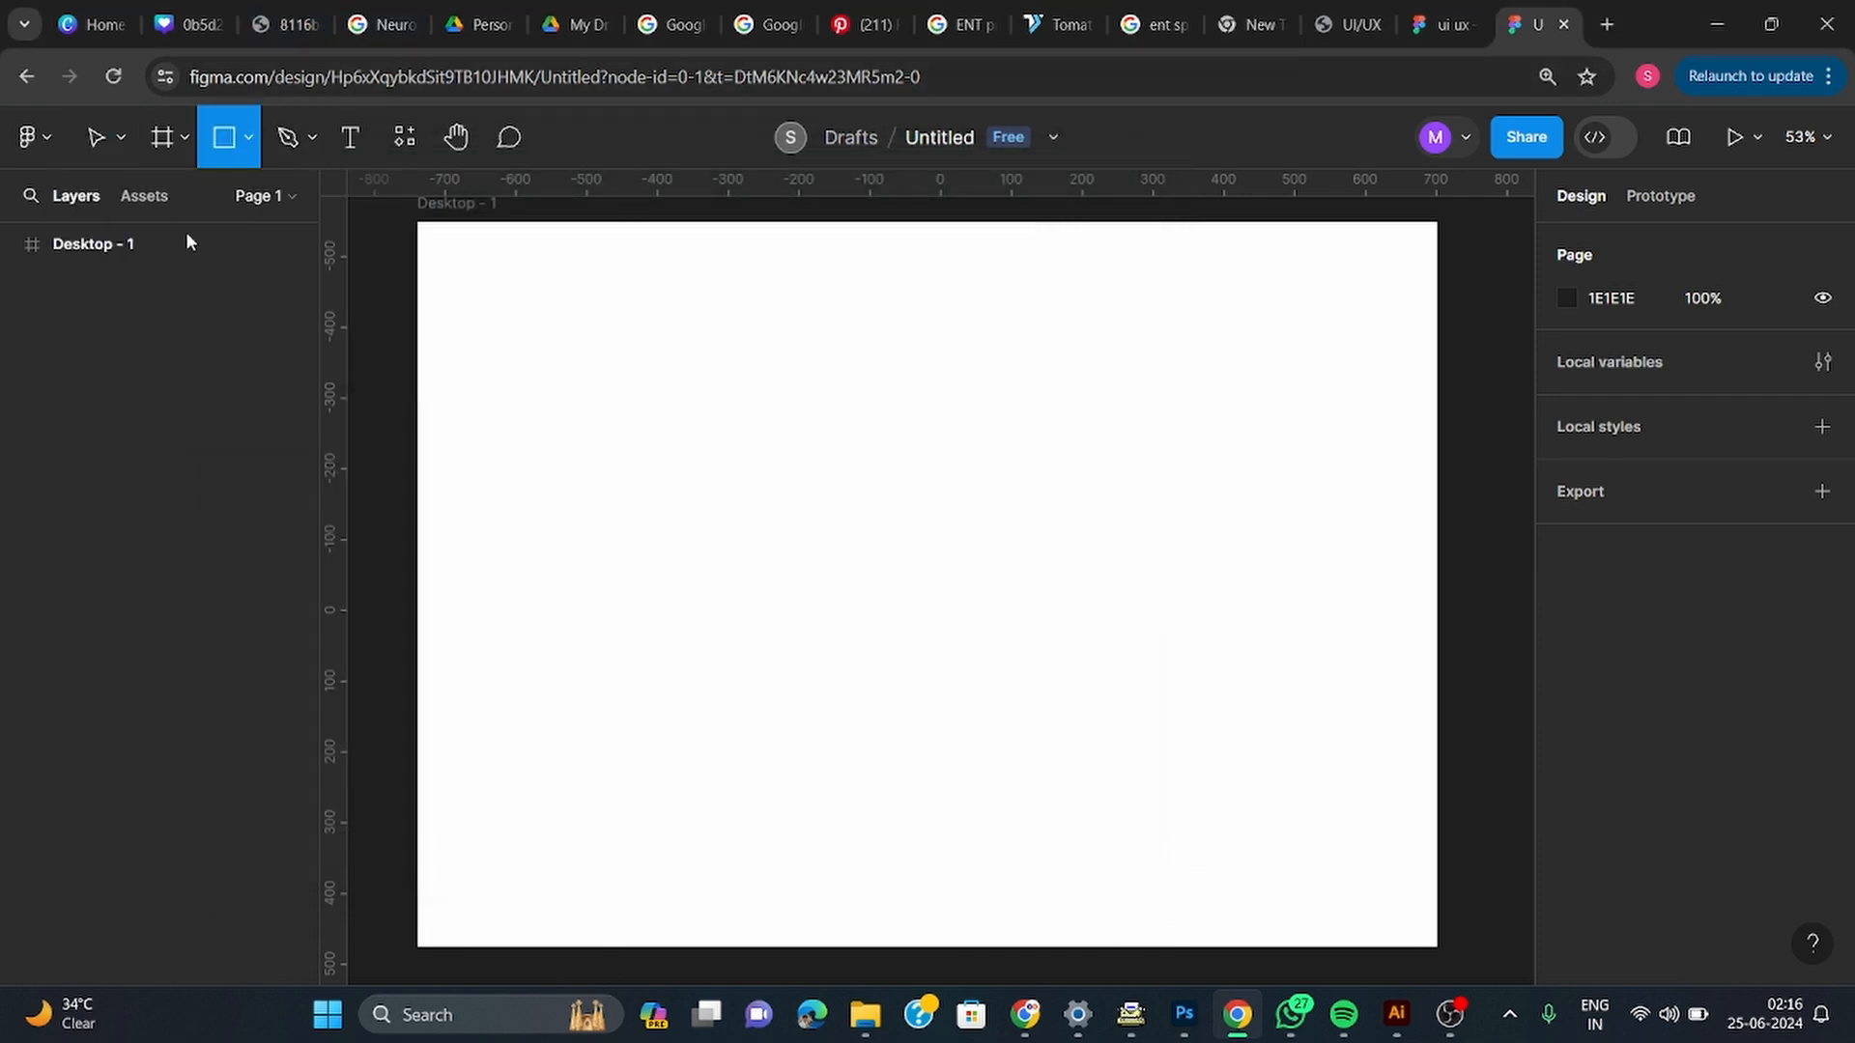
click(751, 532)
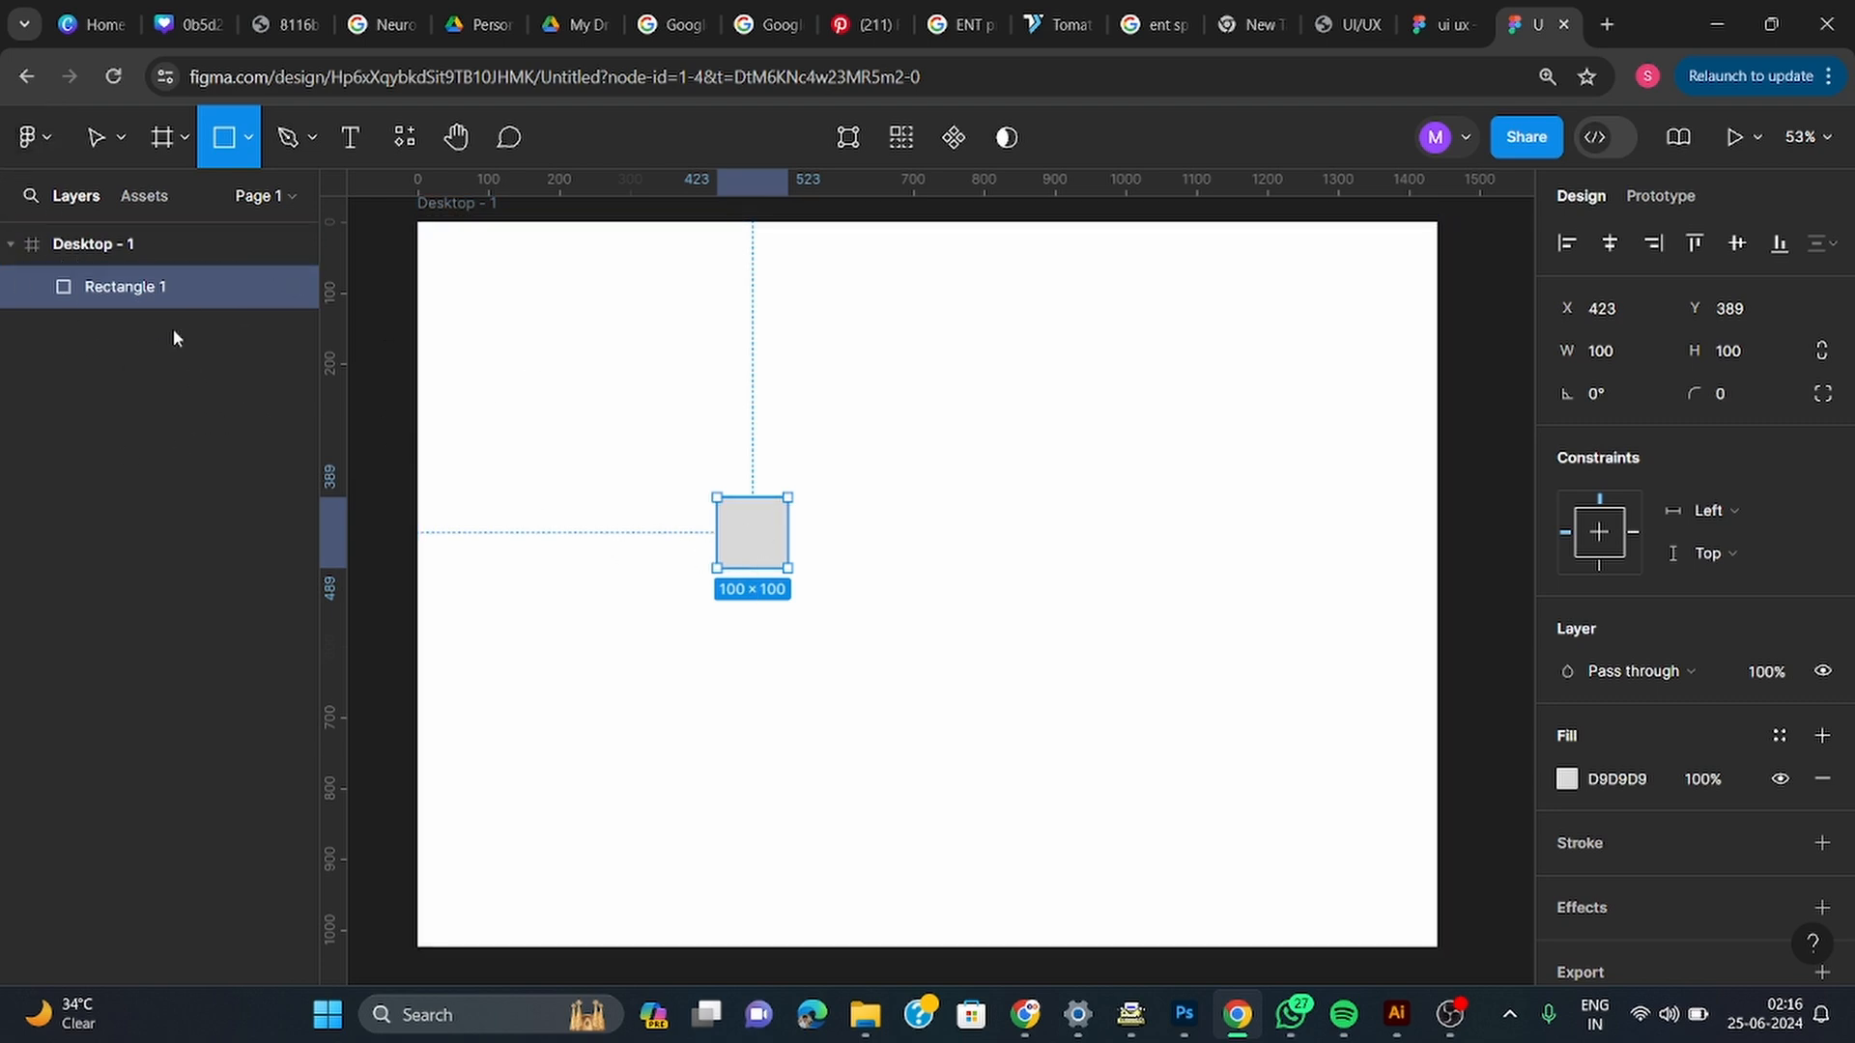
click(84, 259)
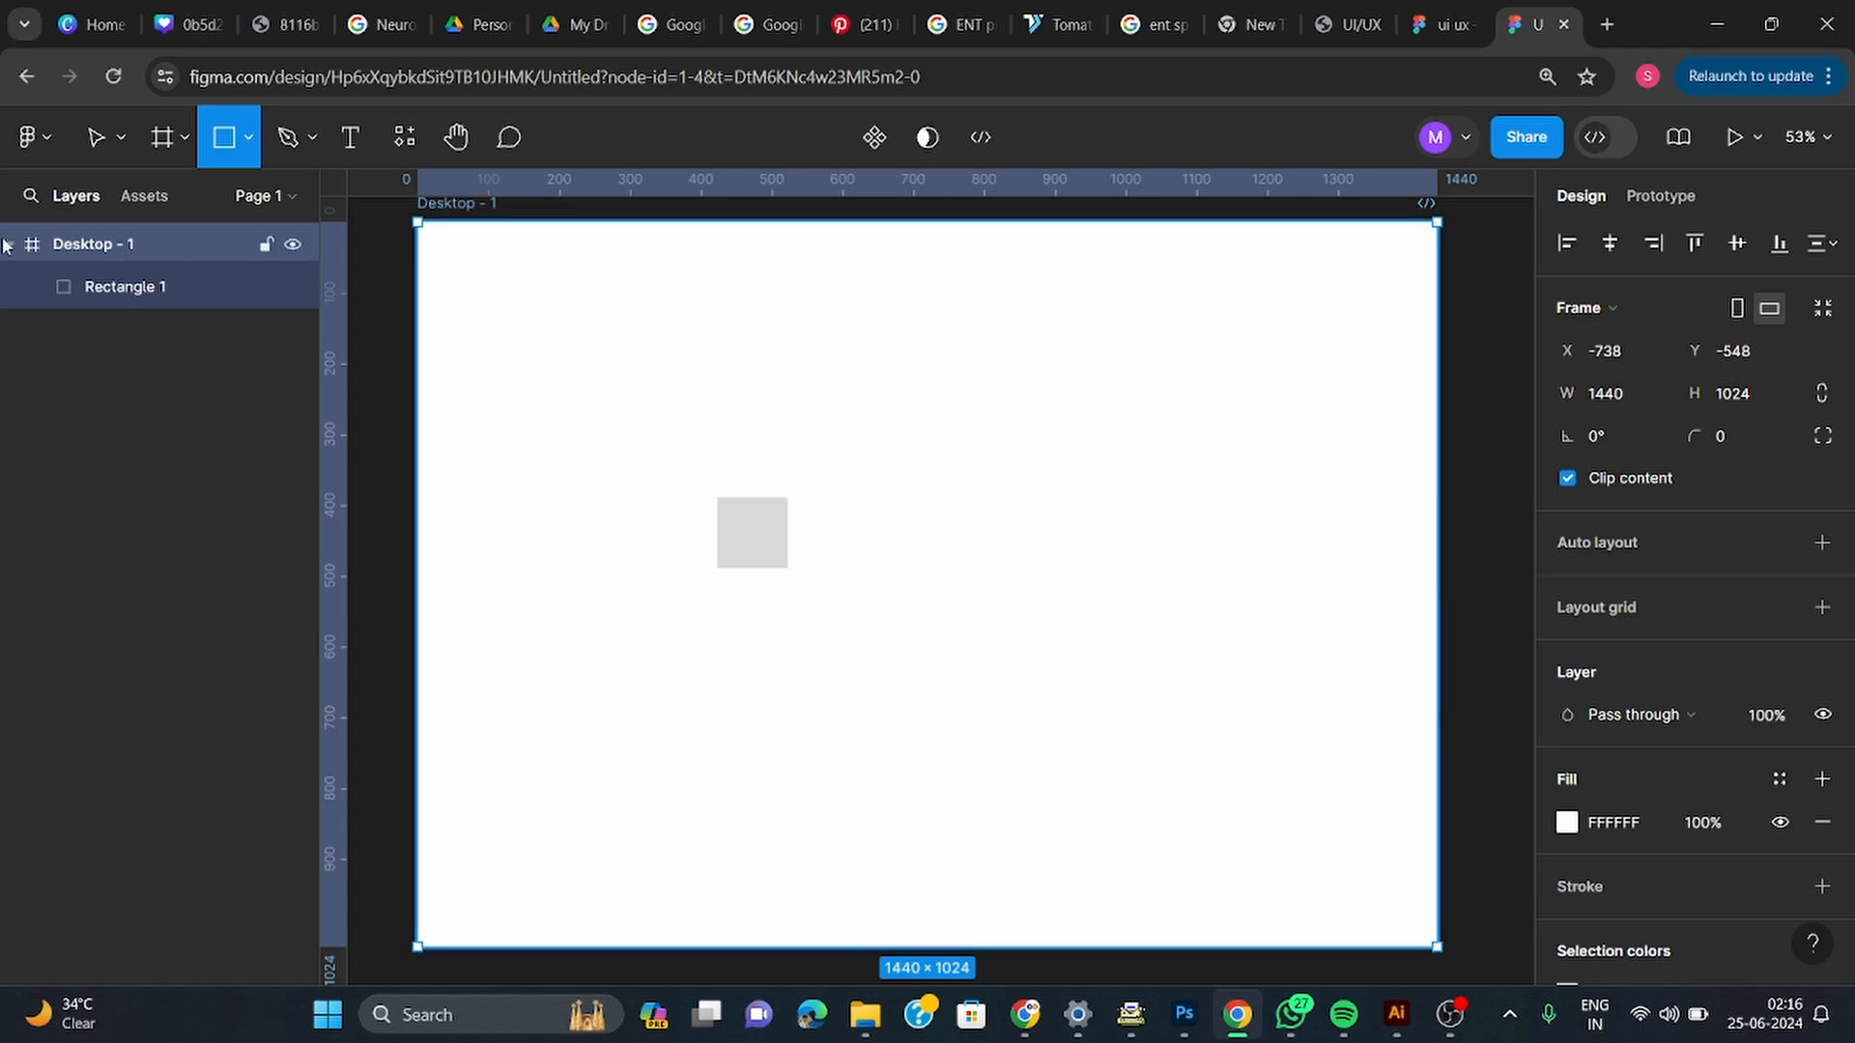
click(143, 302)
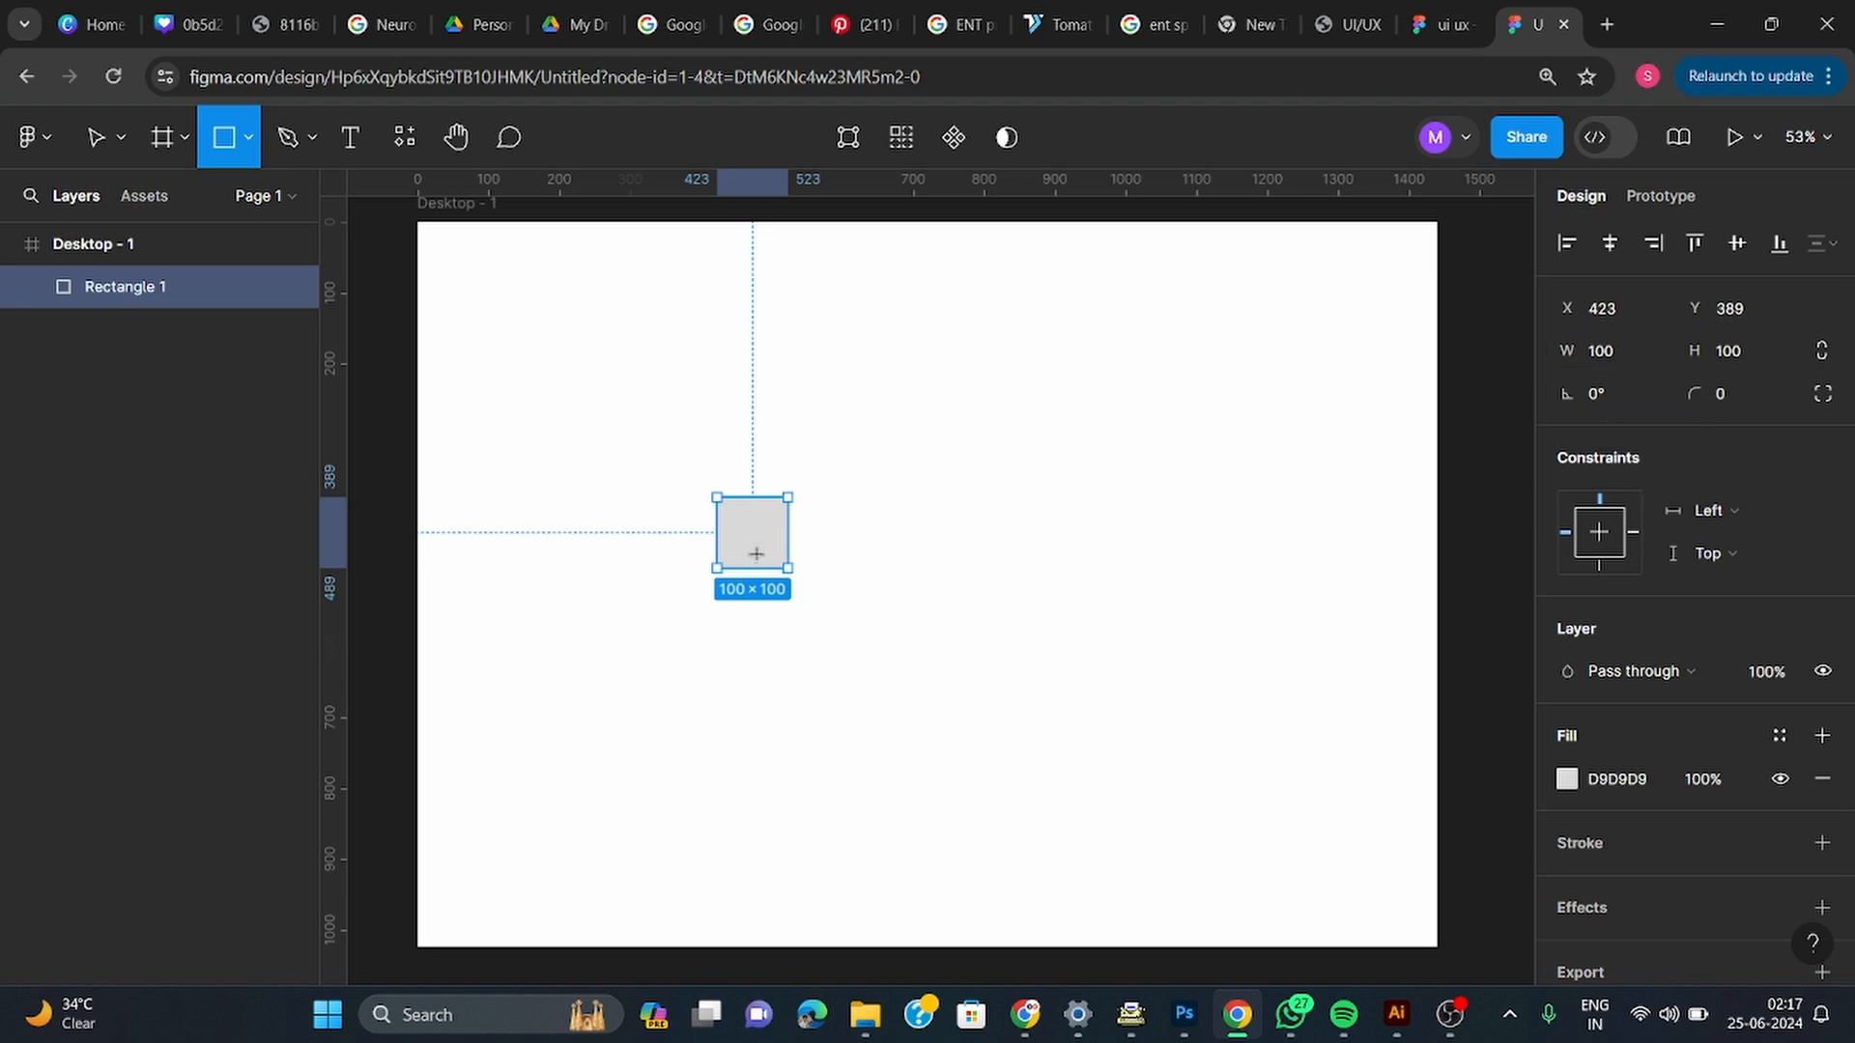
Enlarge the rectangle to about 364 × 399 and move it up to about X 449, Y 196
click(109, 140)
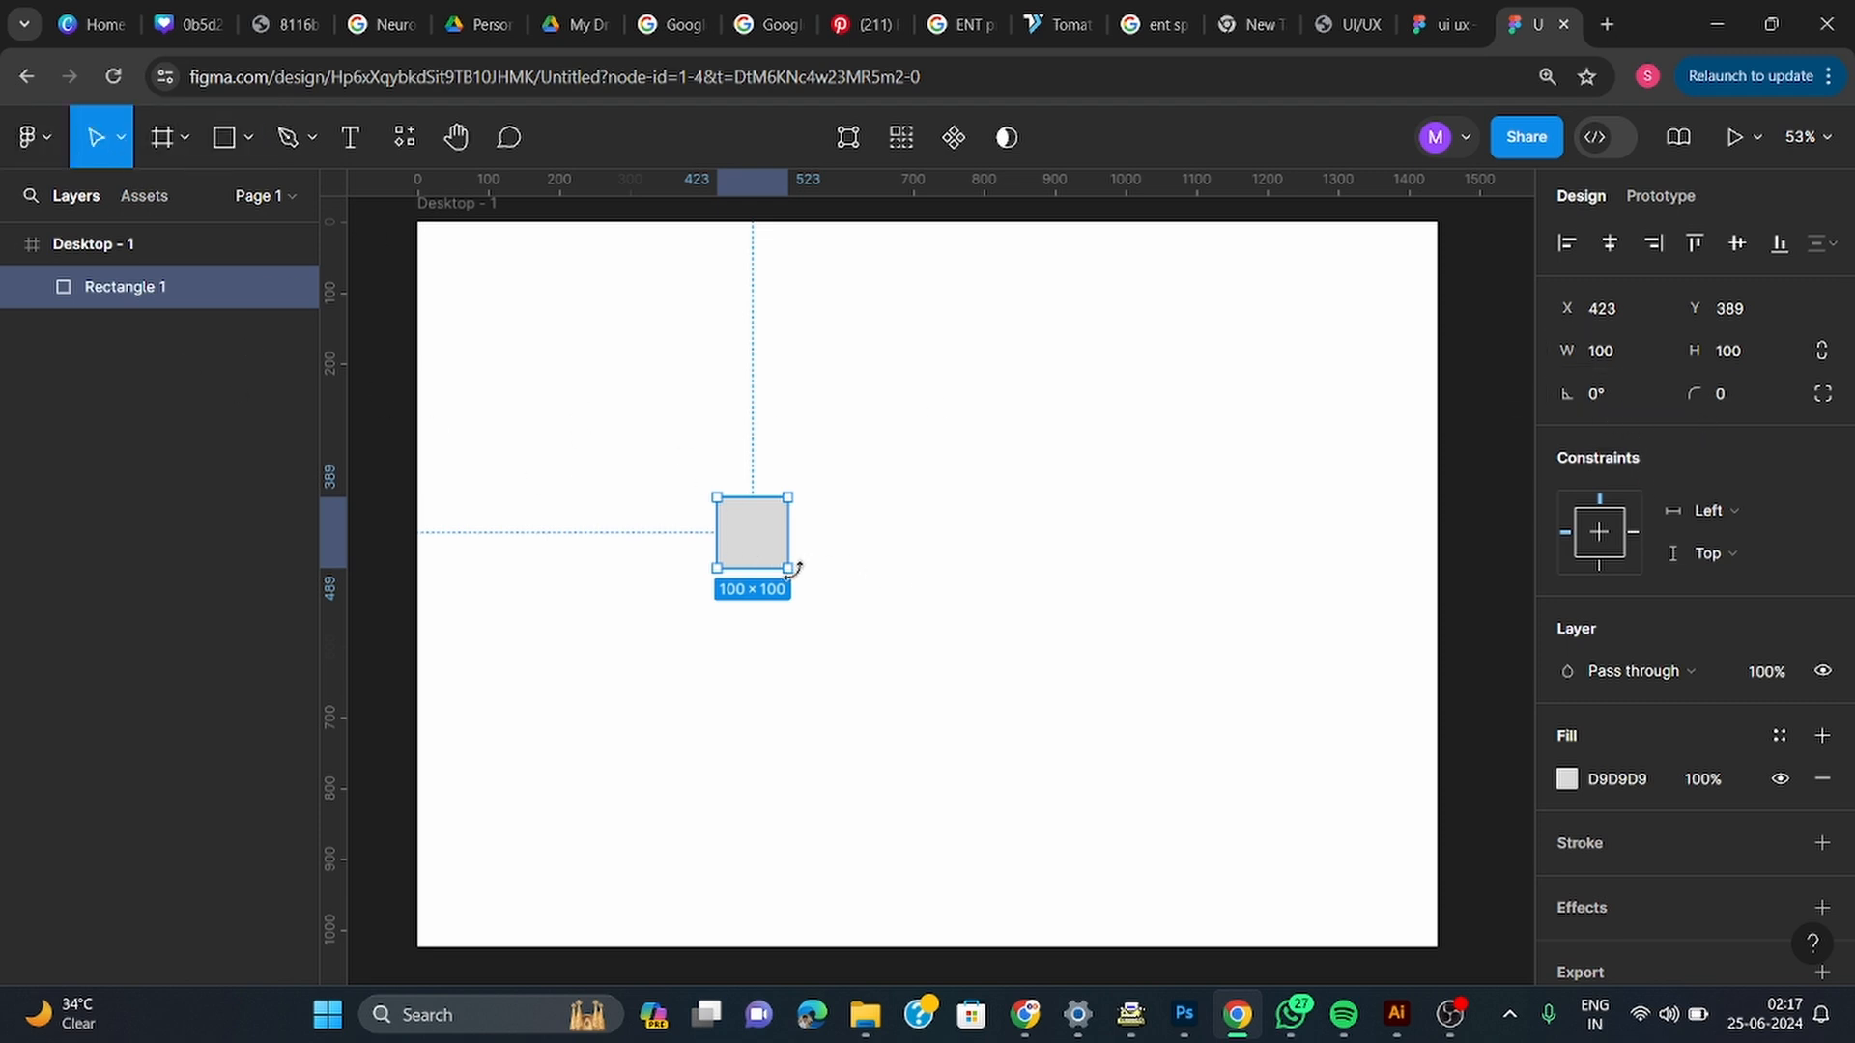
drag(789, 568, 974, 779)
drag(872, 603, 891, 467)
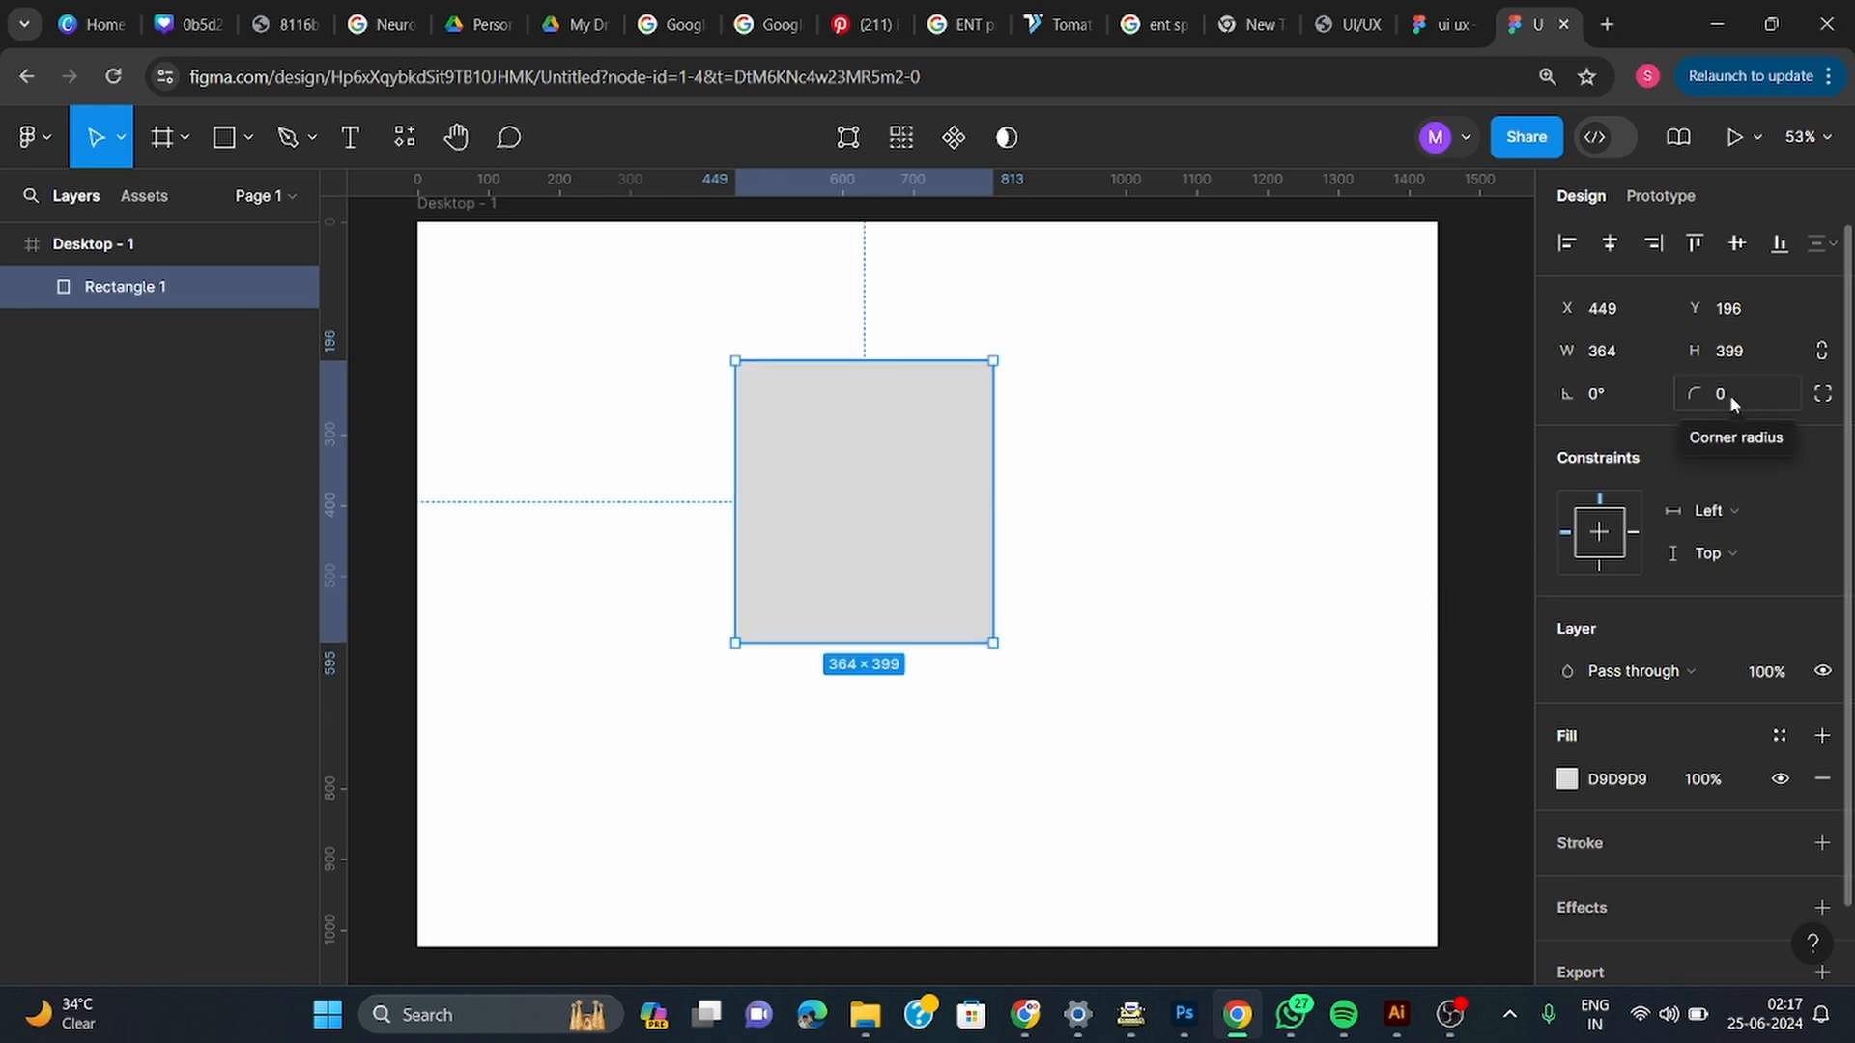
Set the corner radius of all the rectangle's corners to 10
click(1823, 393)
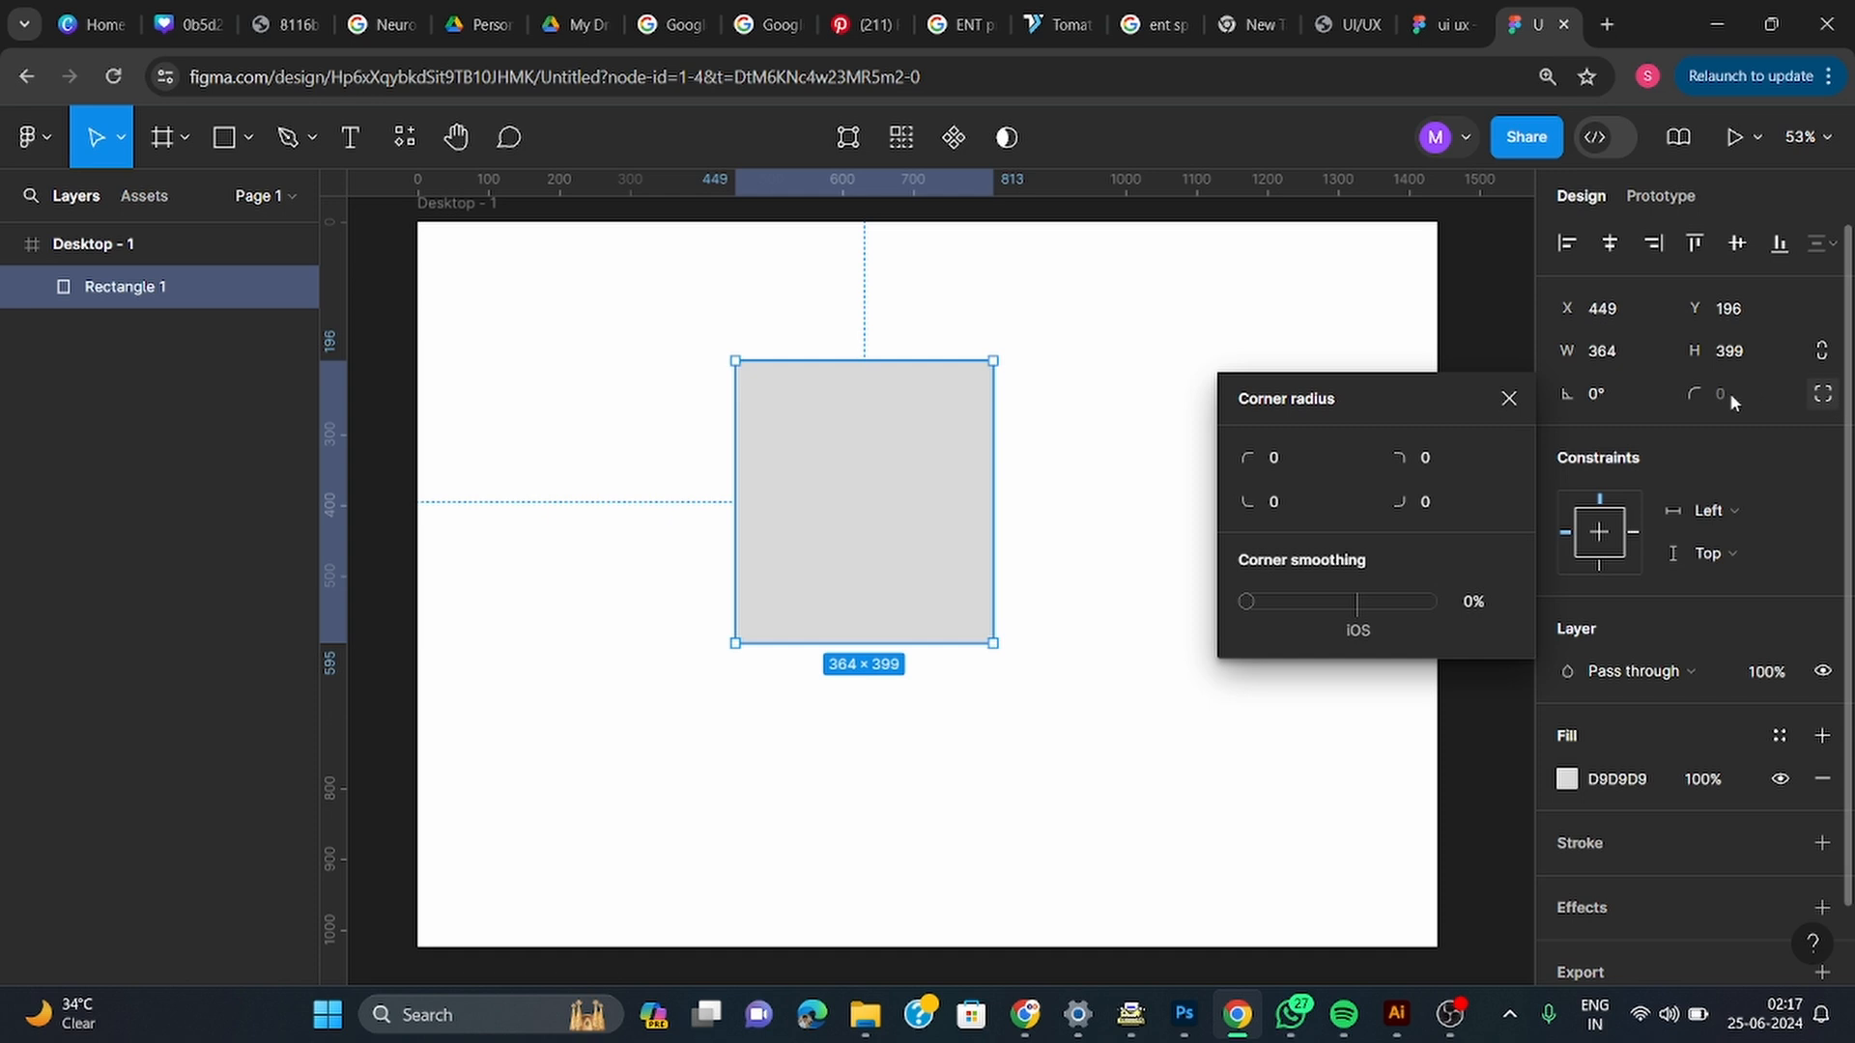
click(1509, 398)
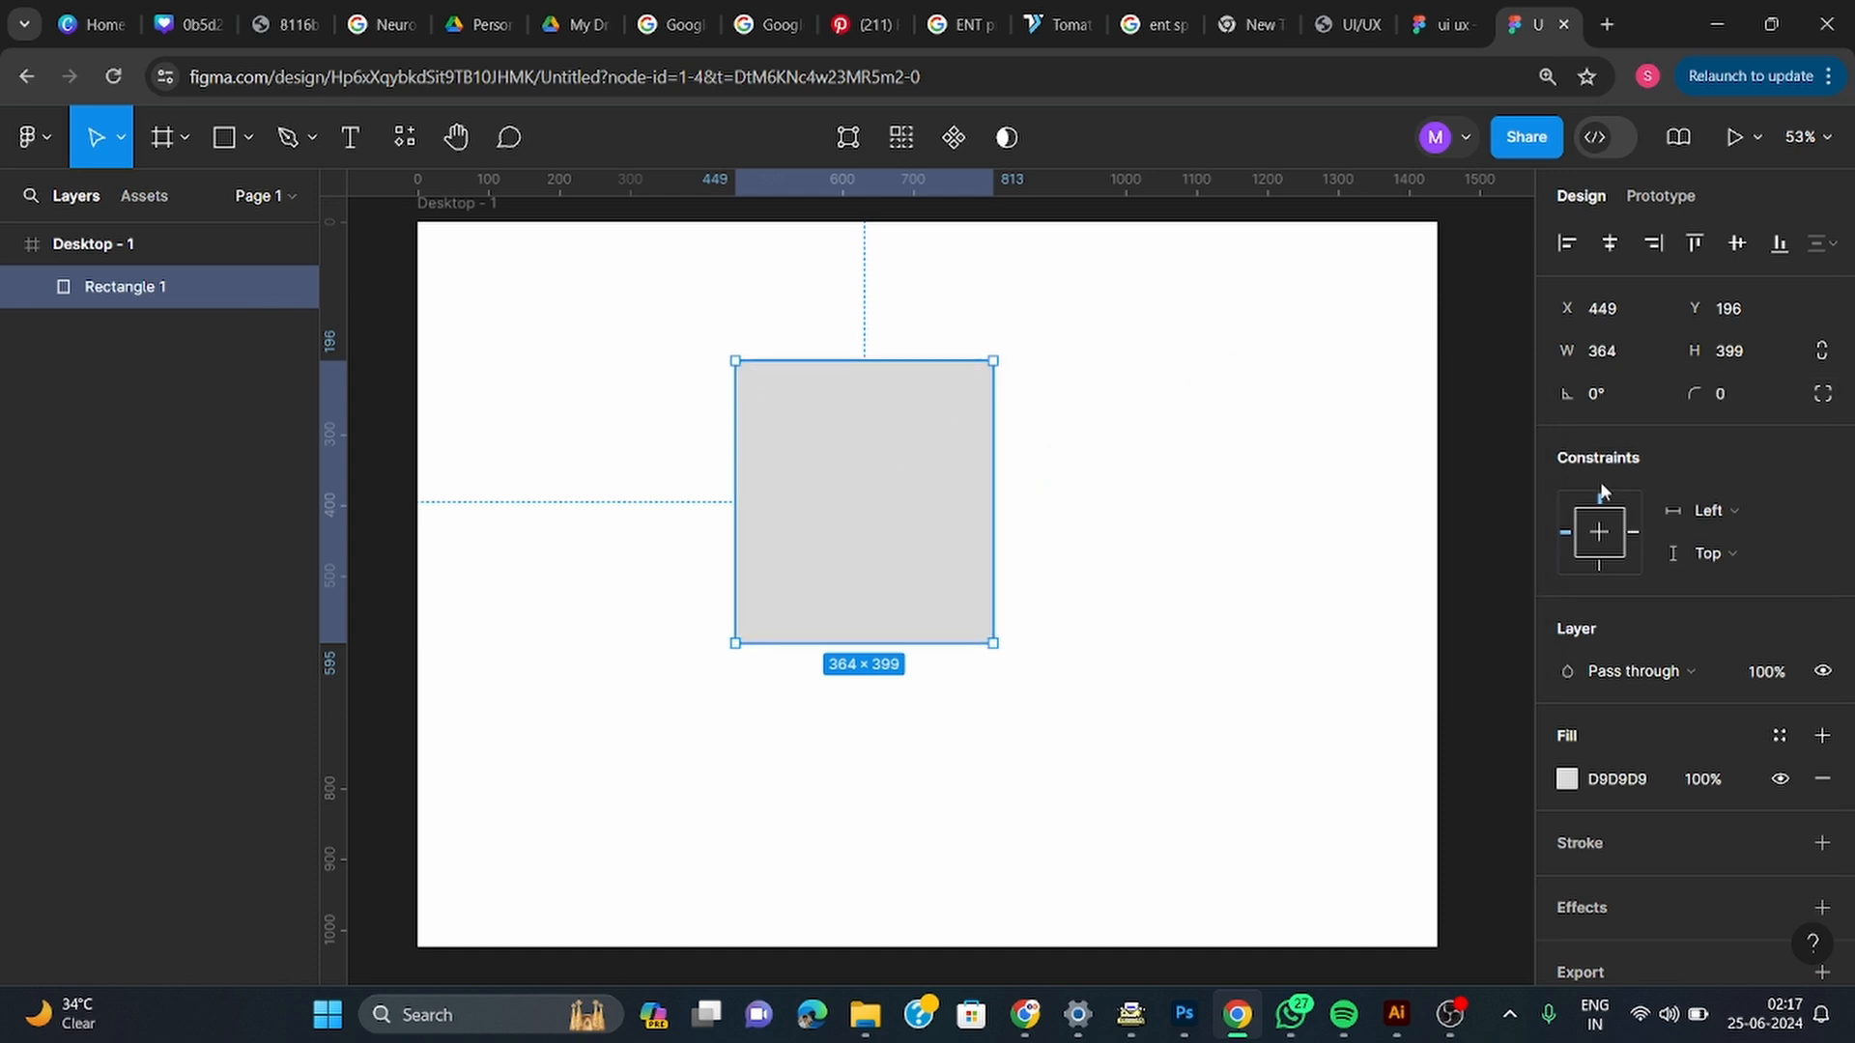
click(1755, 396)
text(10)
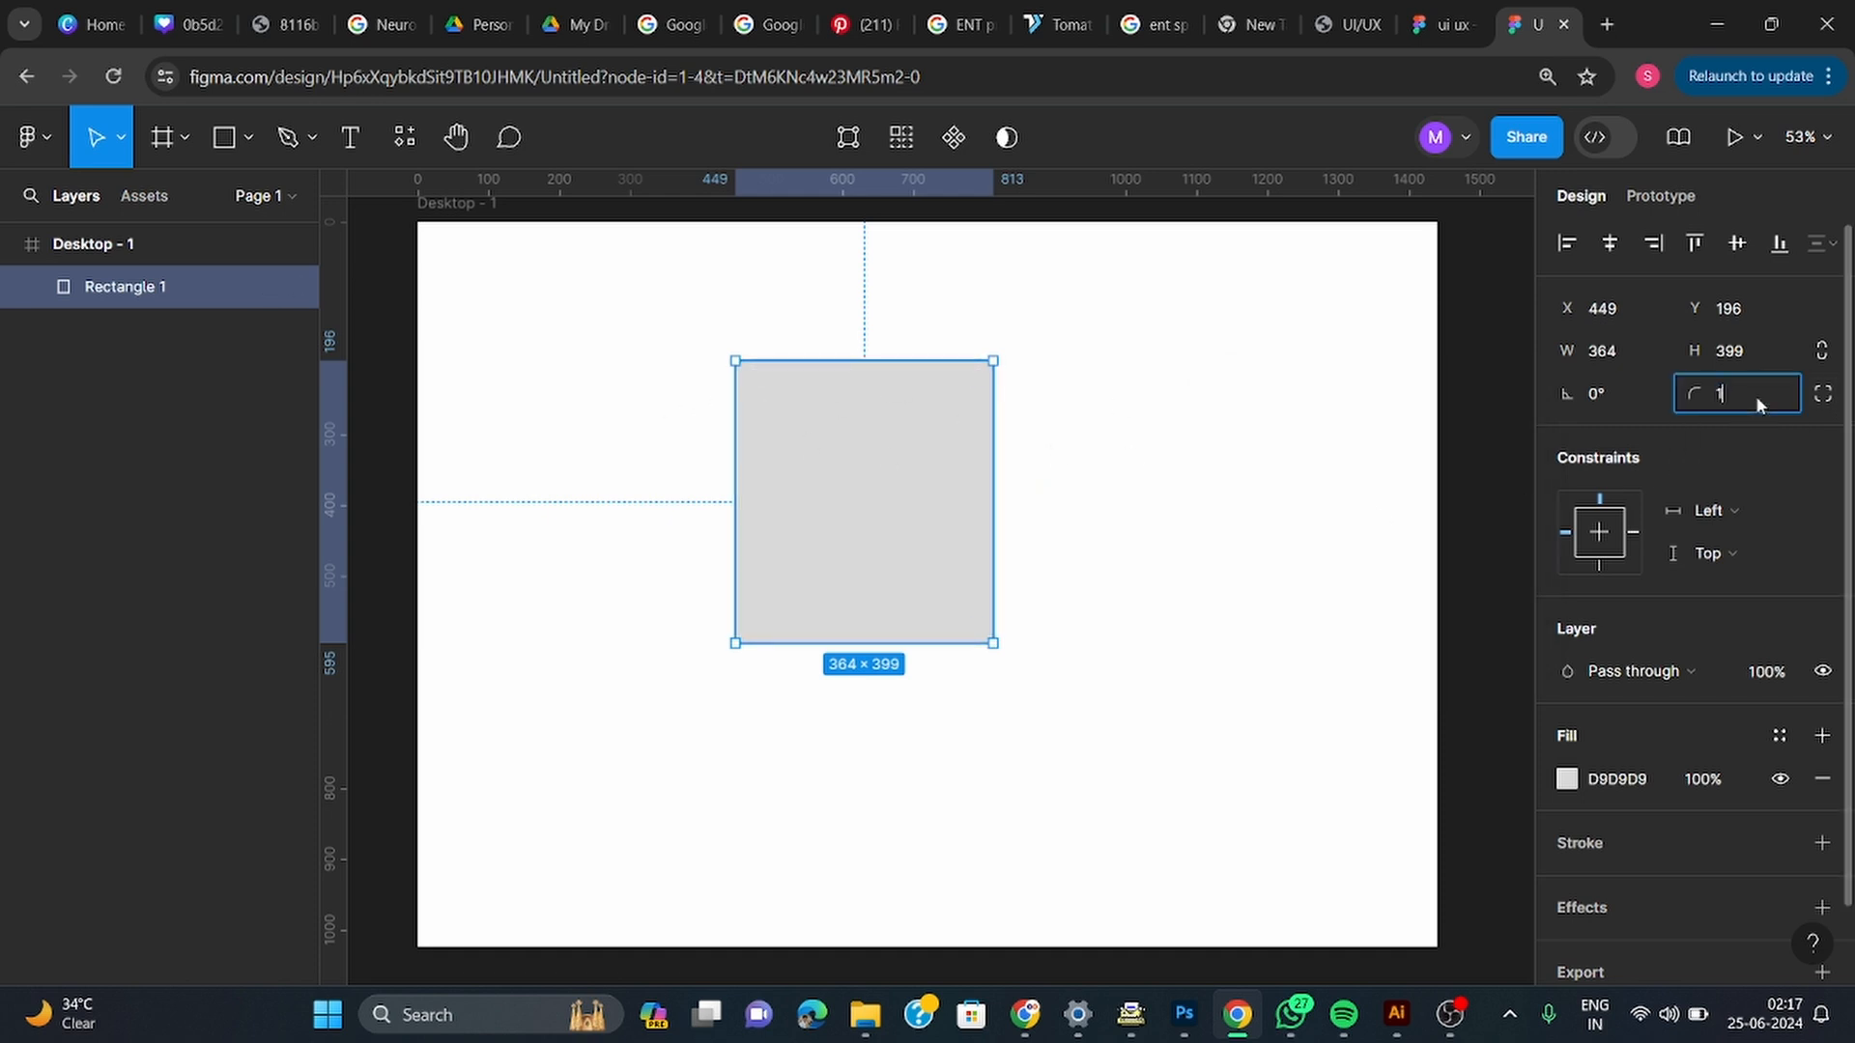
key(Return)
click(1494, 538)
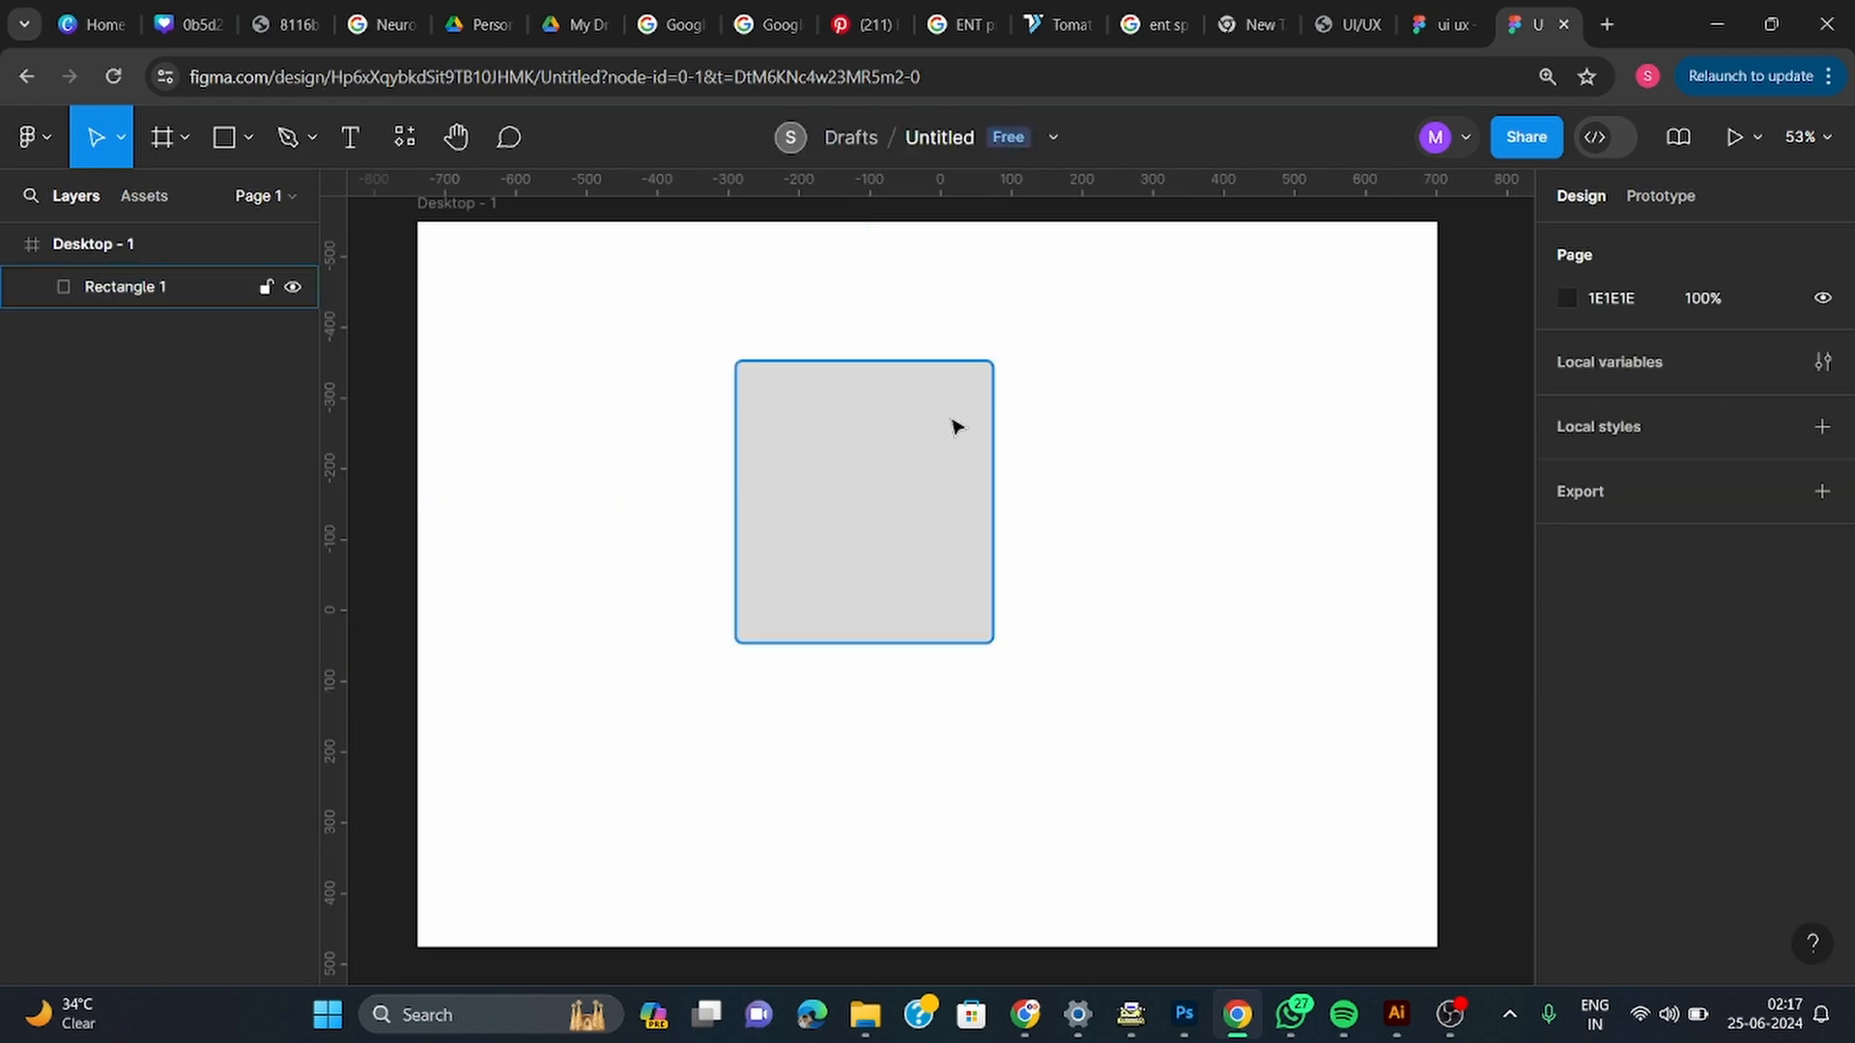
Set only the rectangle's top-right corner radius to 50 using the individual corner settings, then reselect the rectangle
click(956, 422)
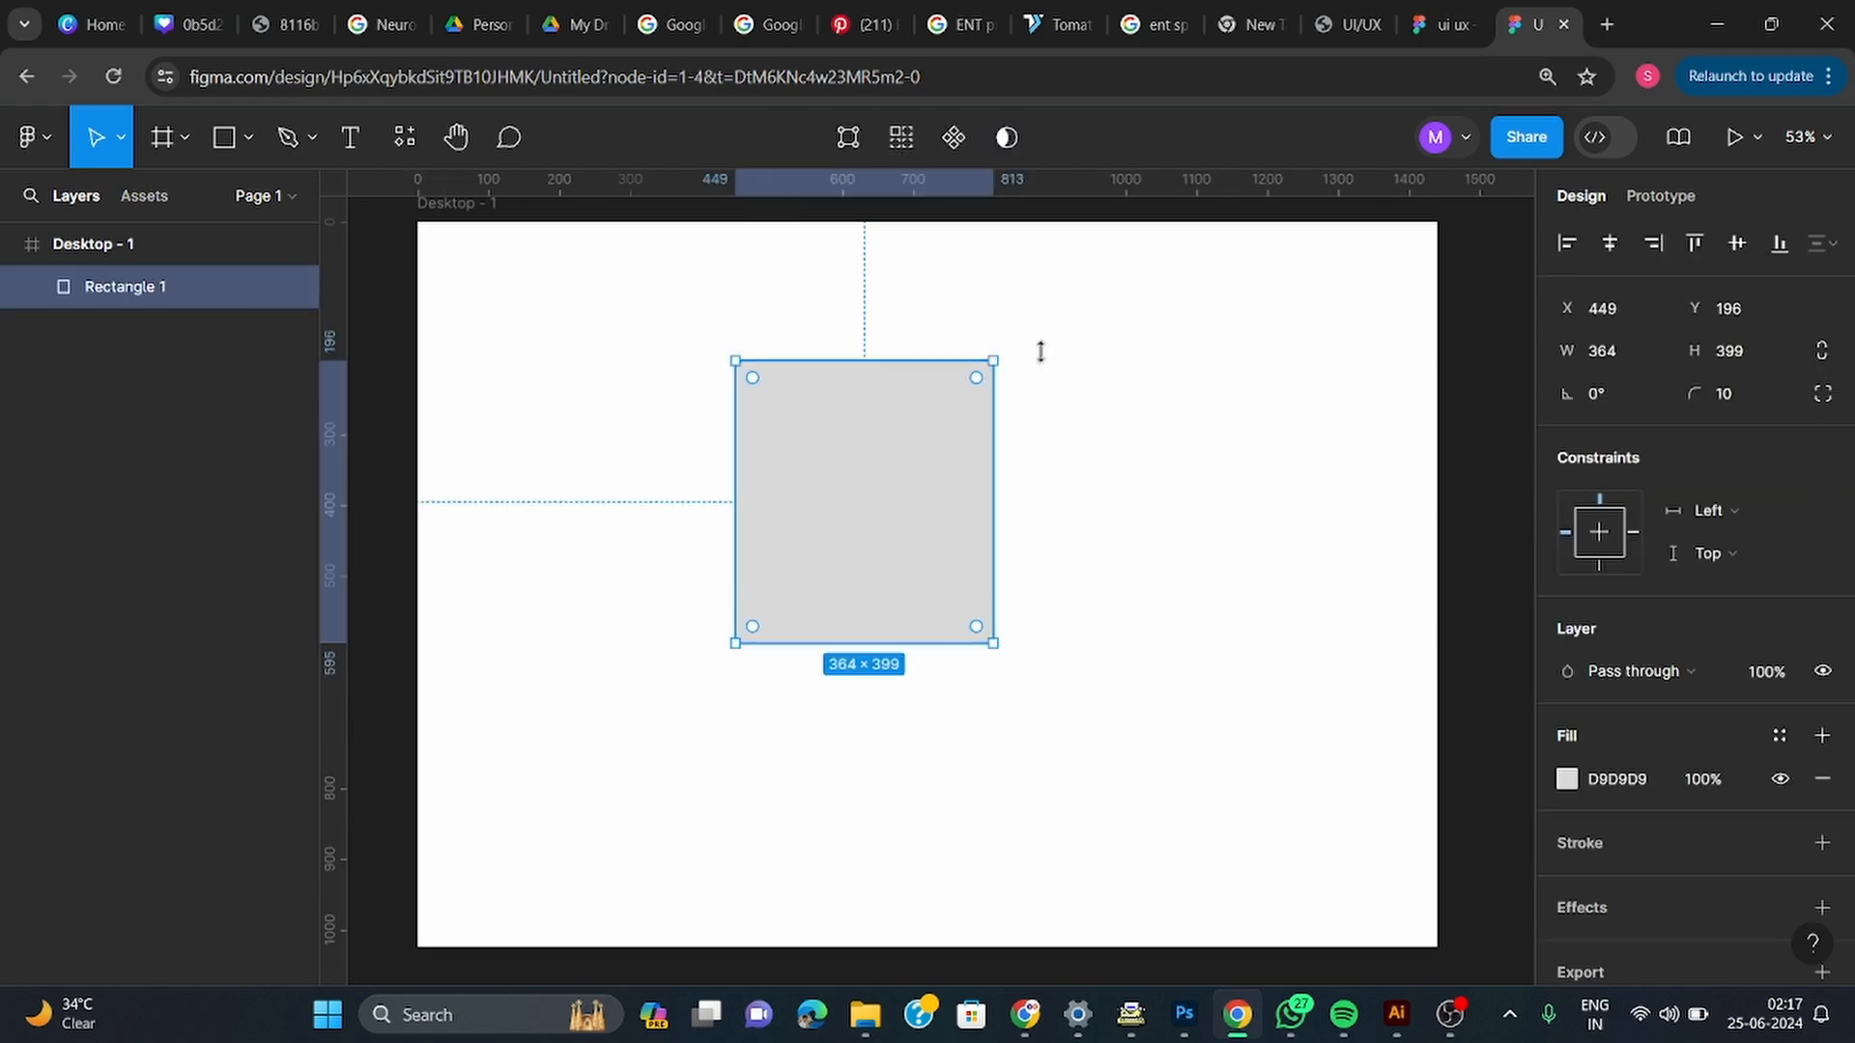
click(1822, 393)
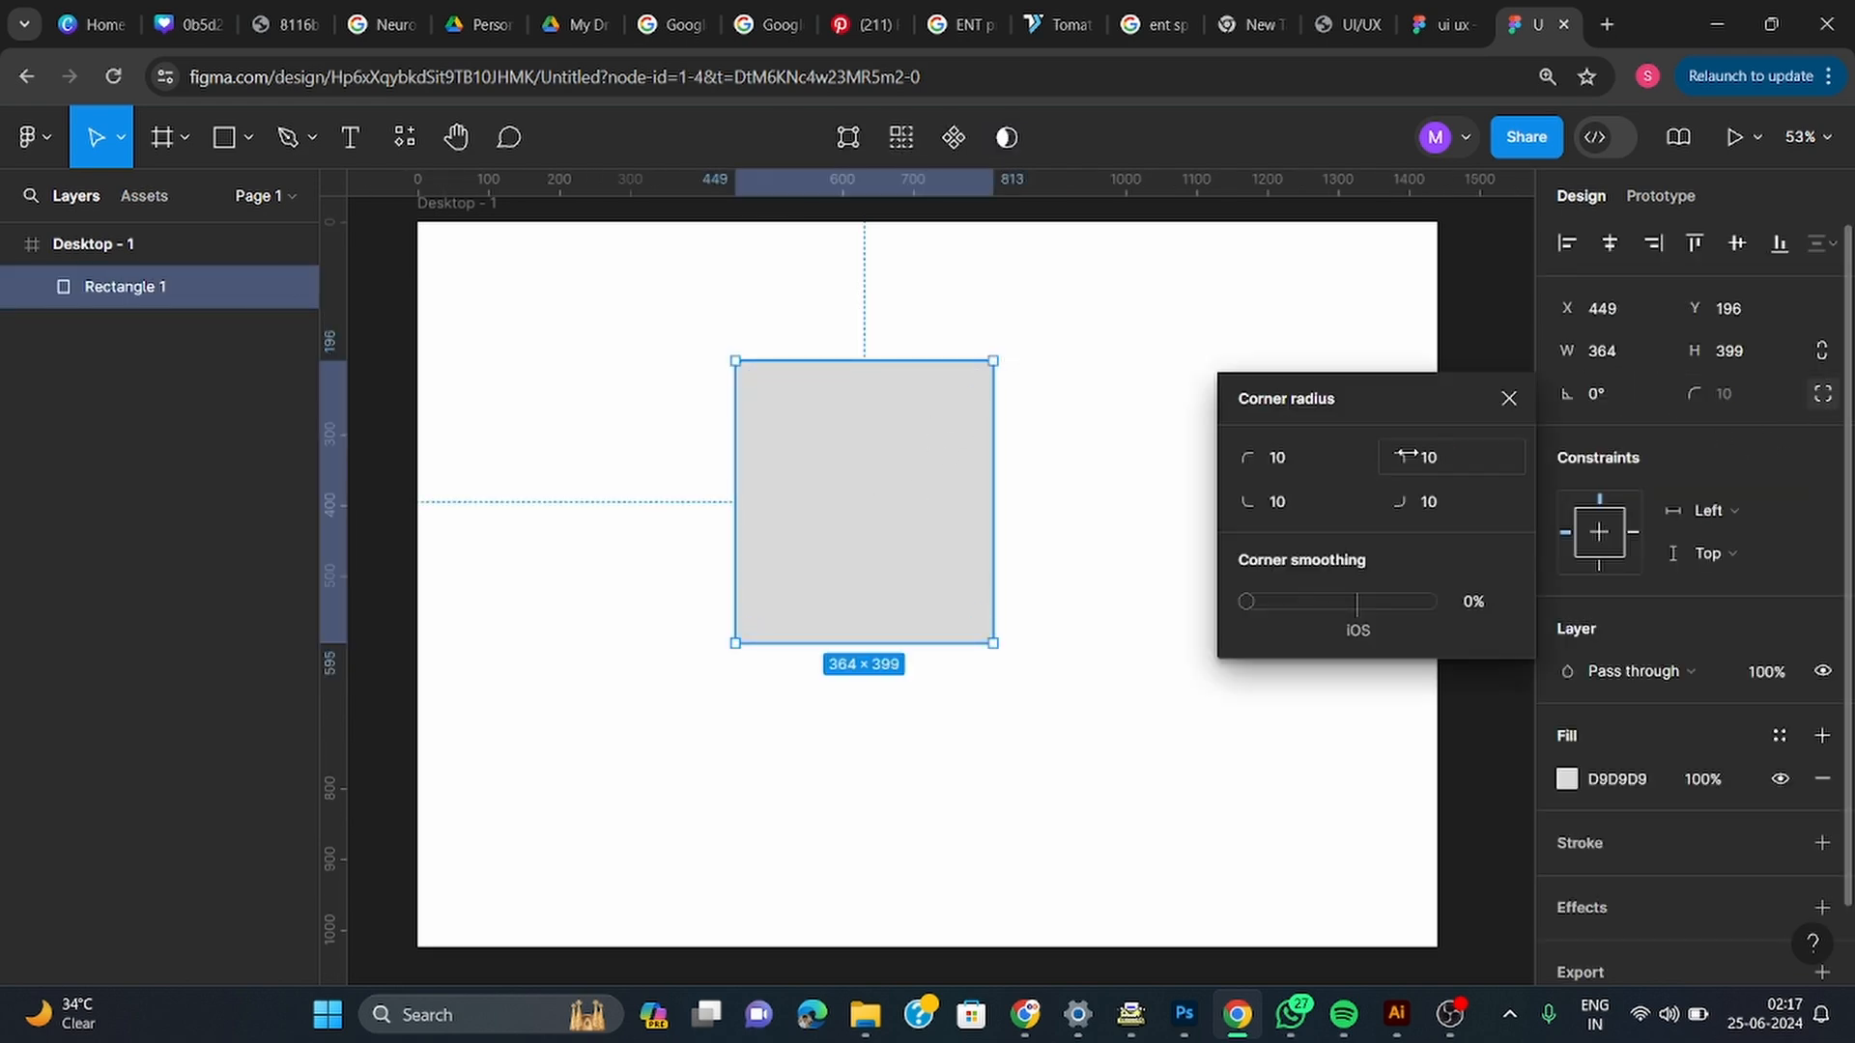
click(1457, 456)
text(50)
click(1180, 459)
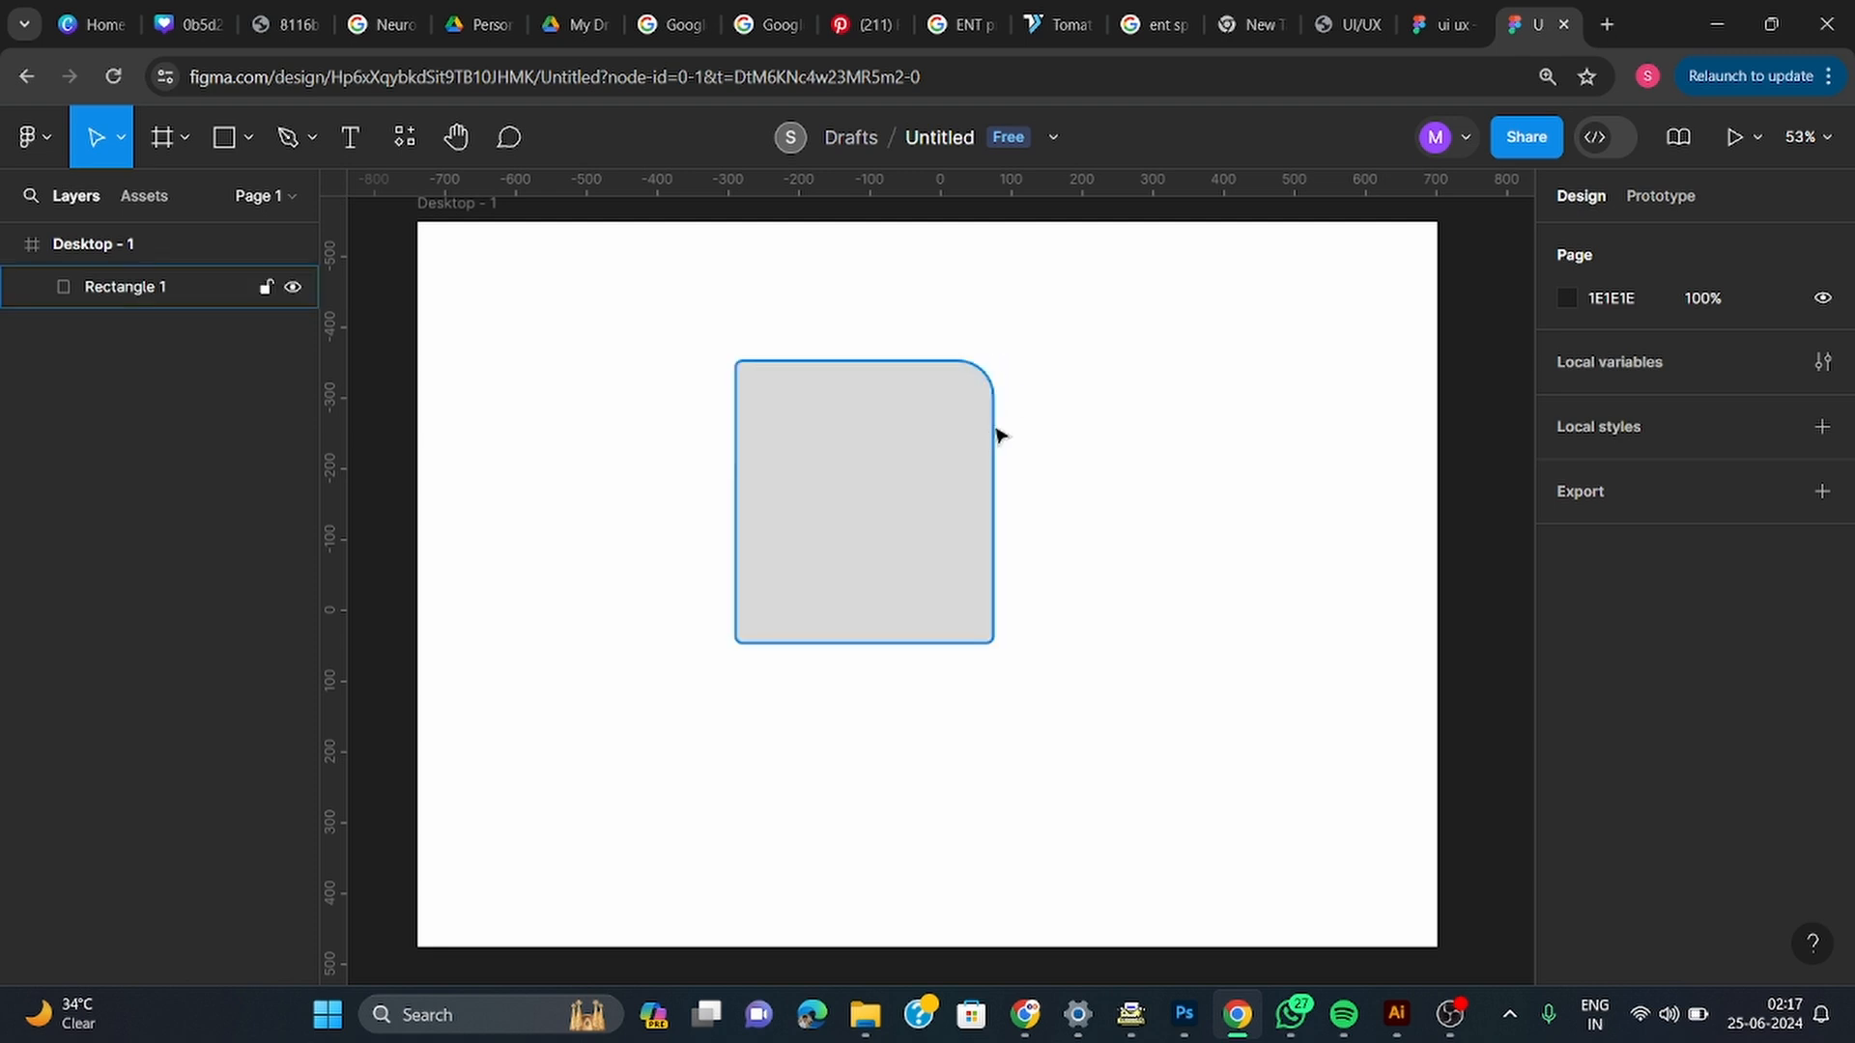
click(824, 496)
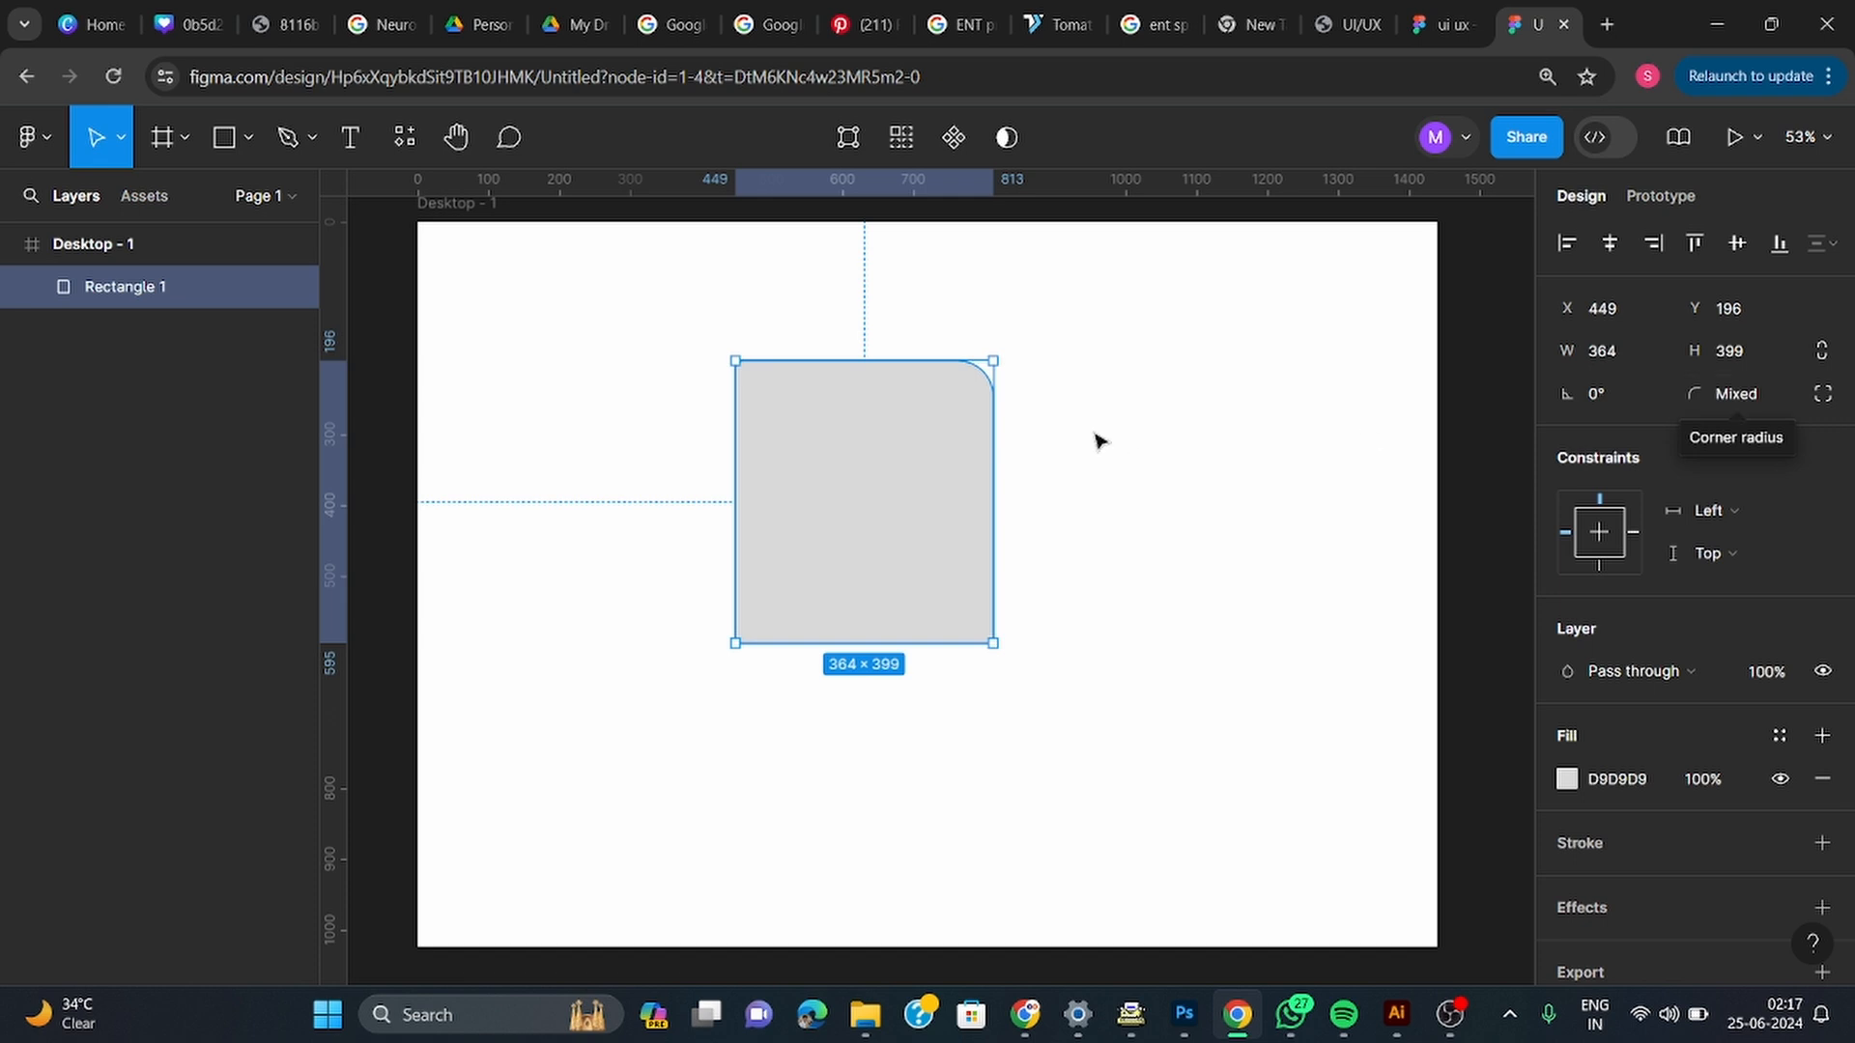
Delete the rounded rectangle from the desktop frame
drag(830, 459, 858, 477)
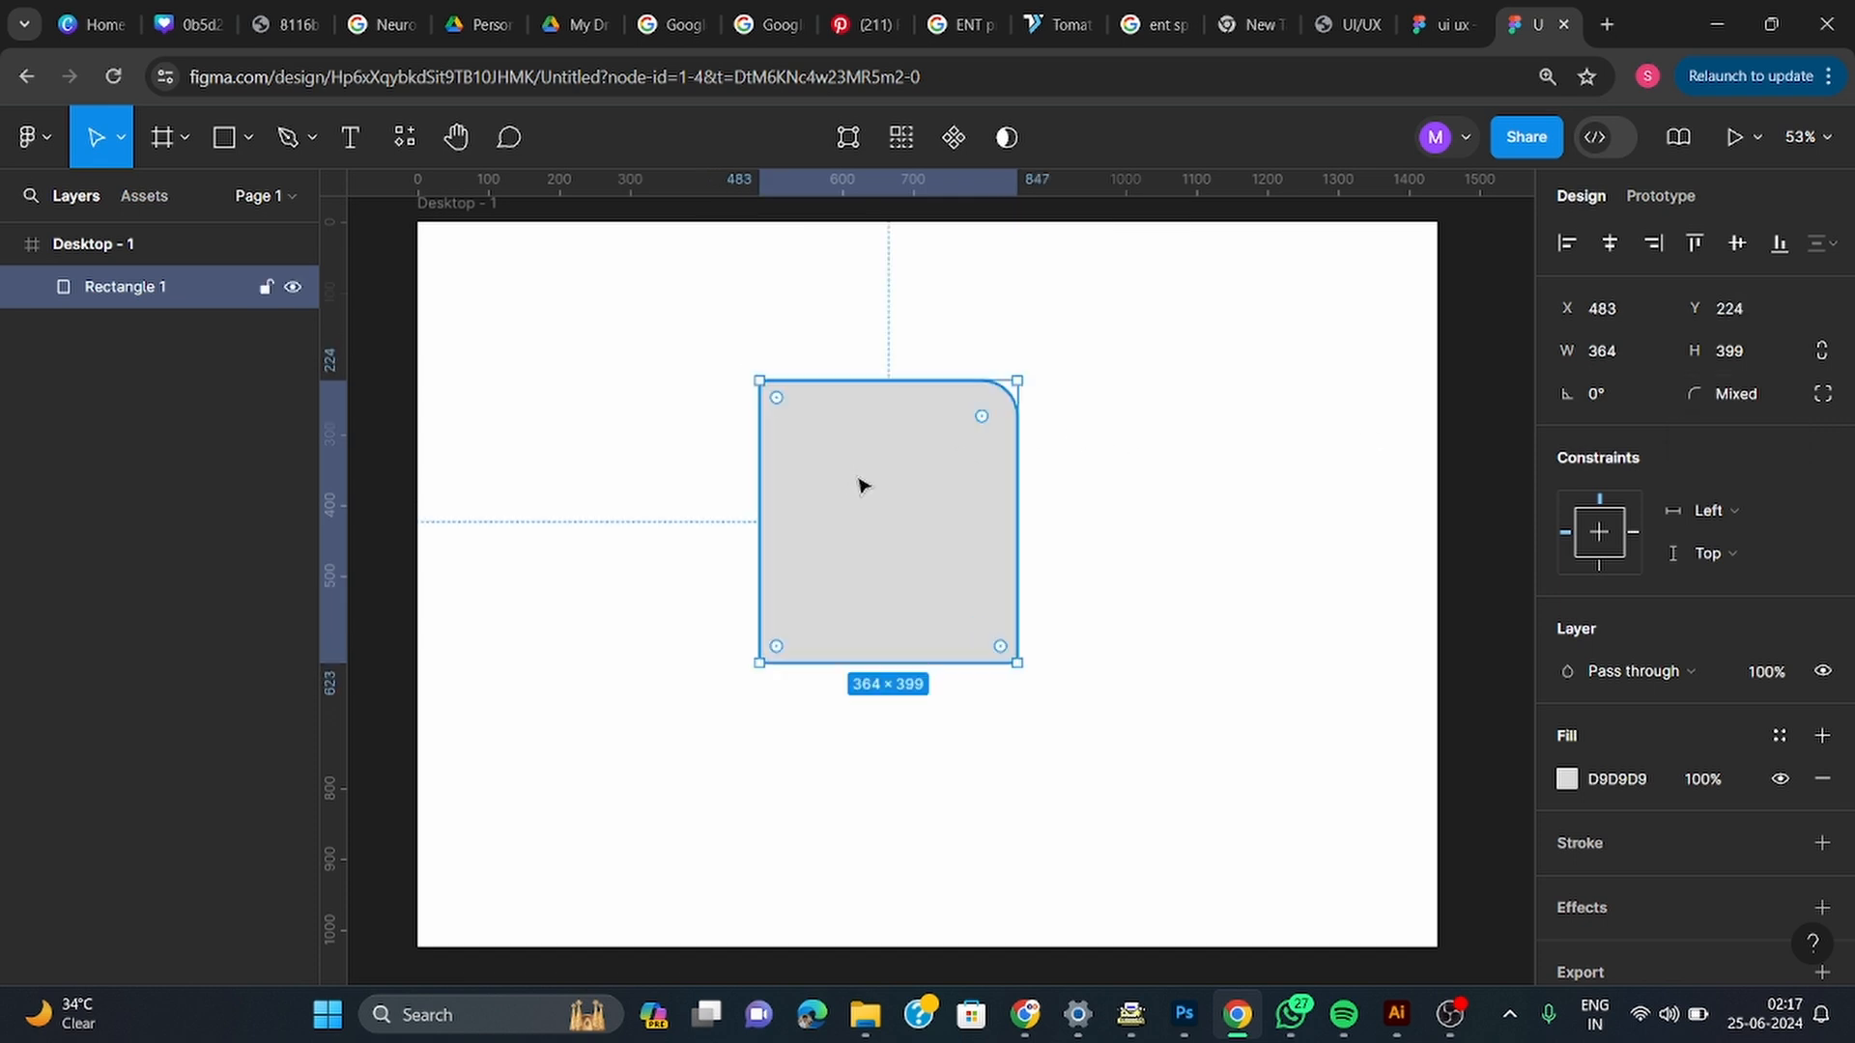
key(Delete)
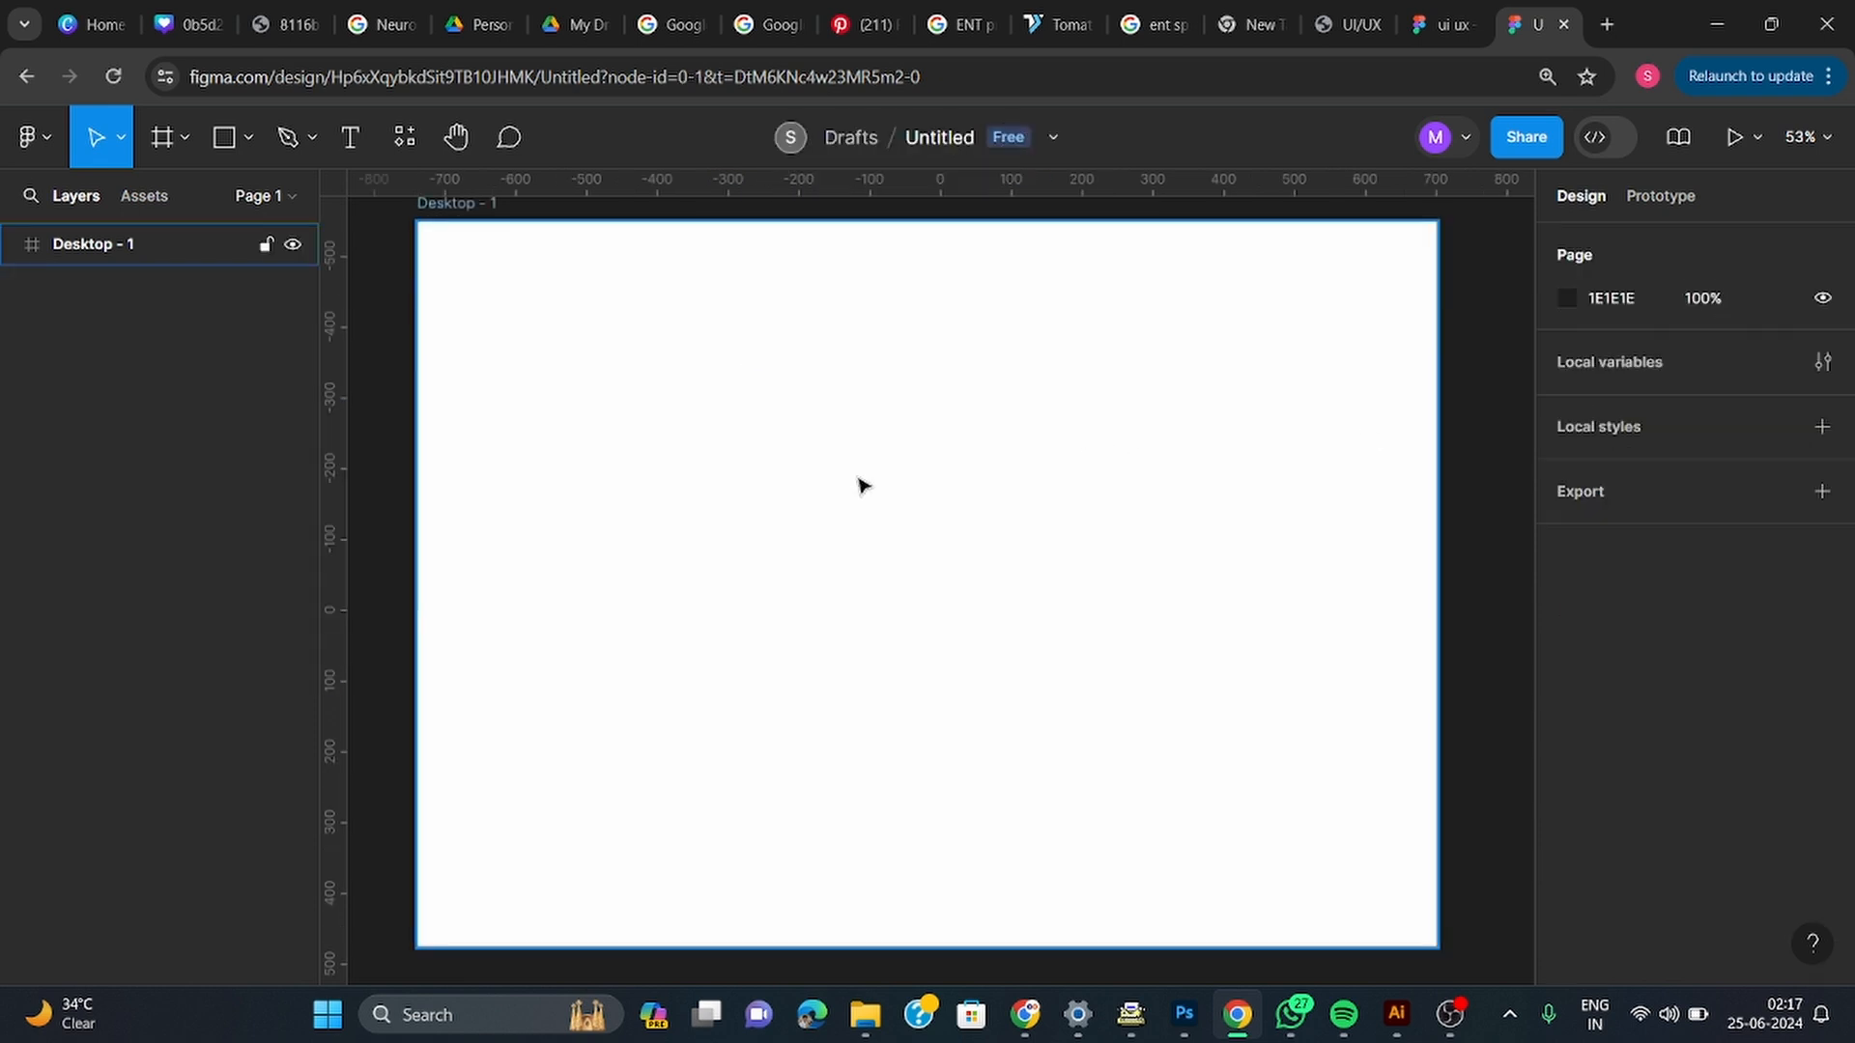
click(268, 141)
click(248, 141)
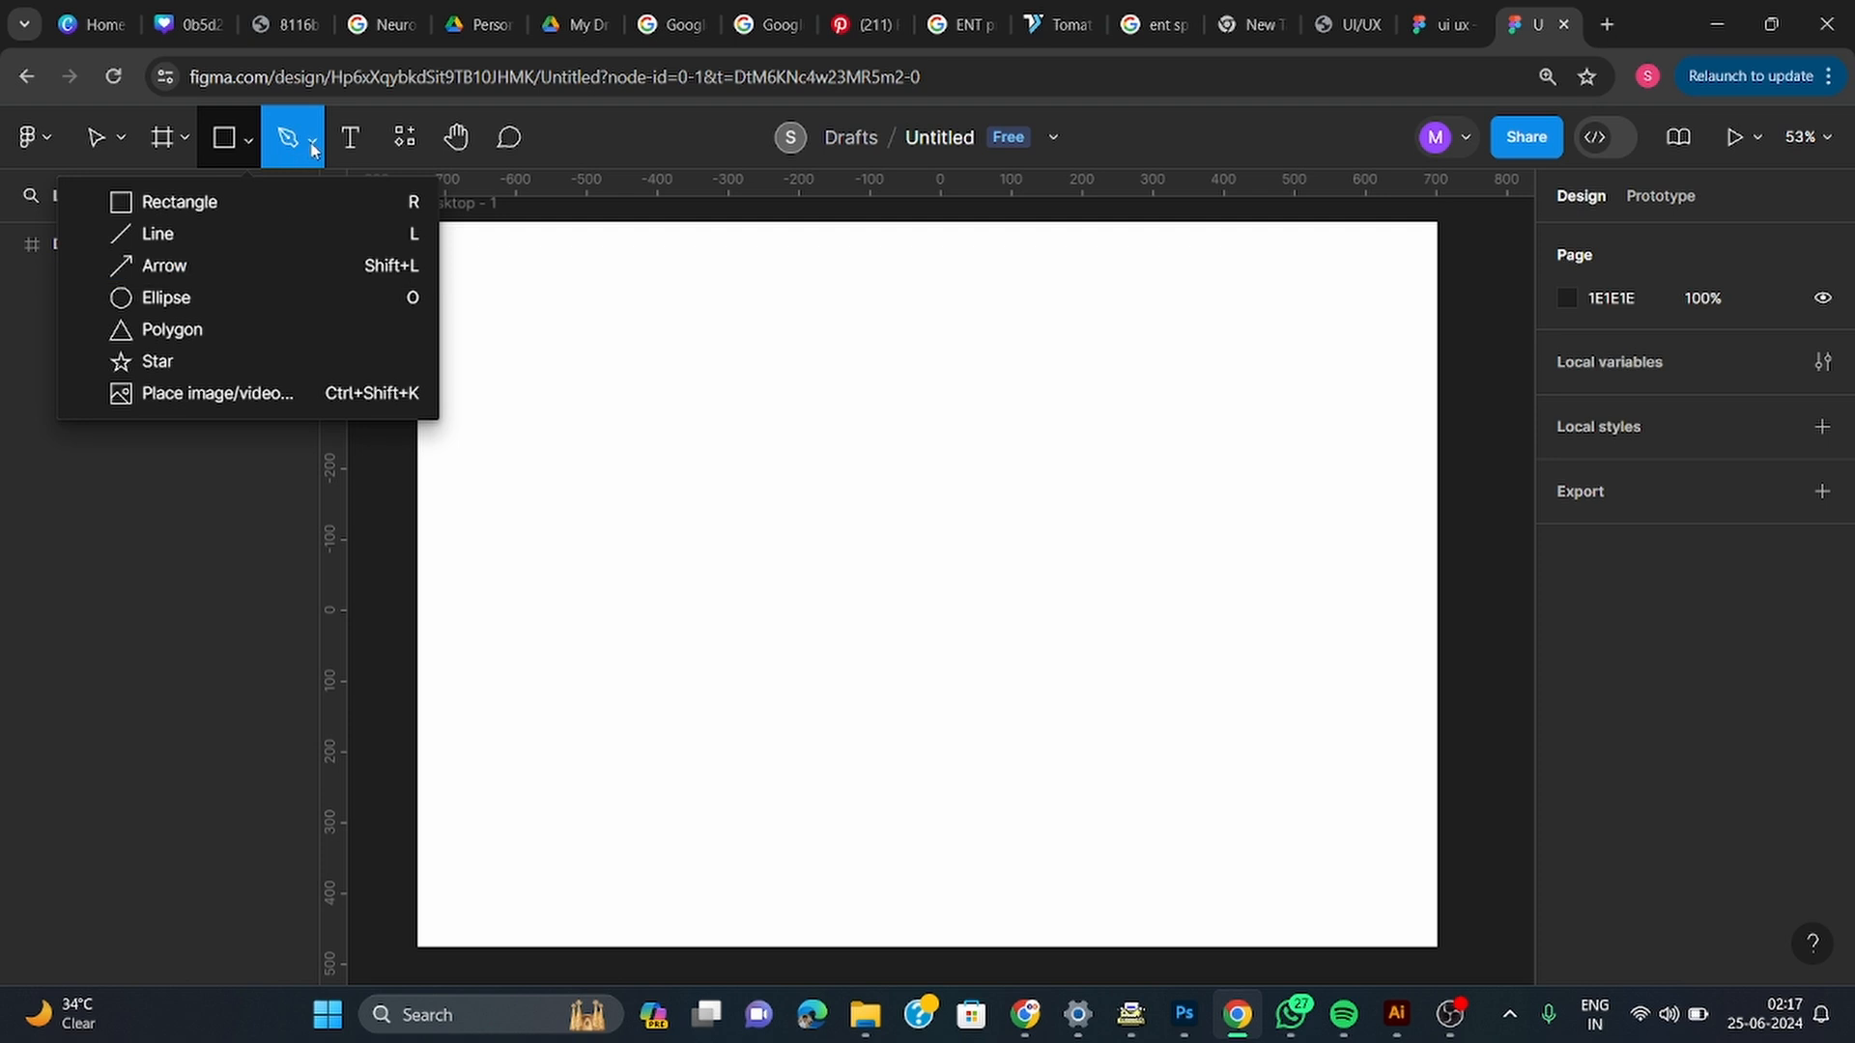
click(516, 241)
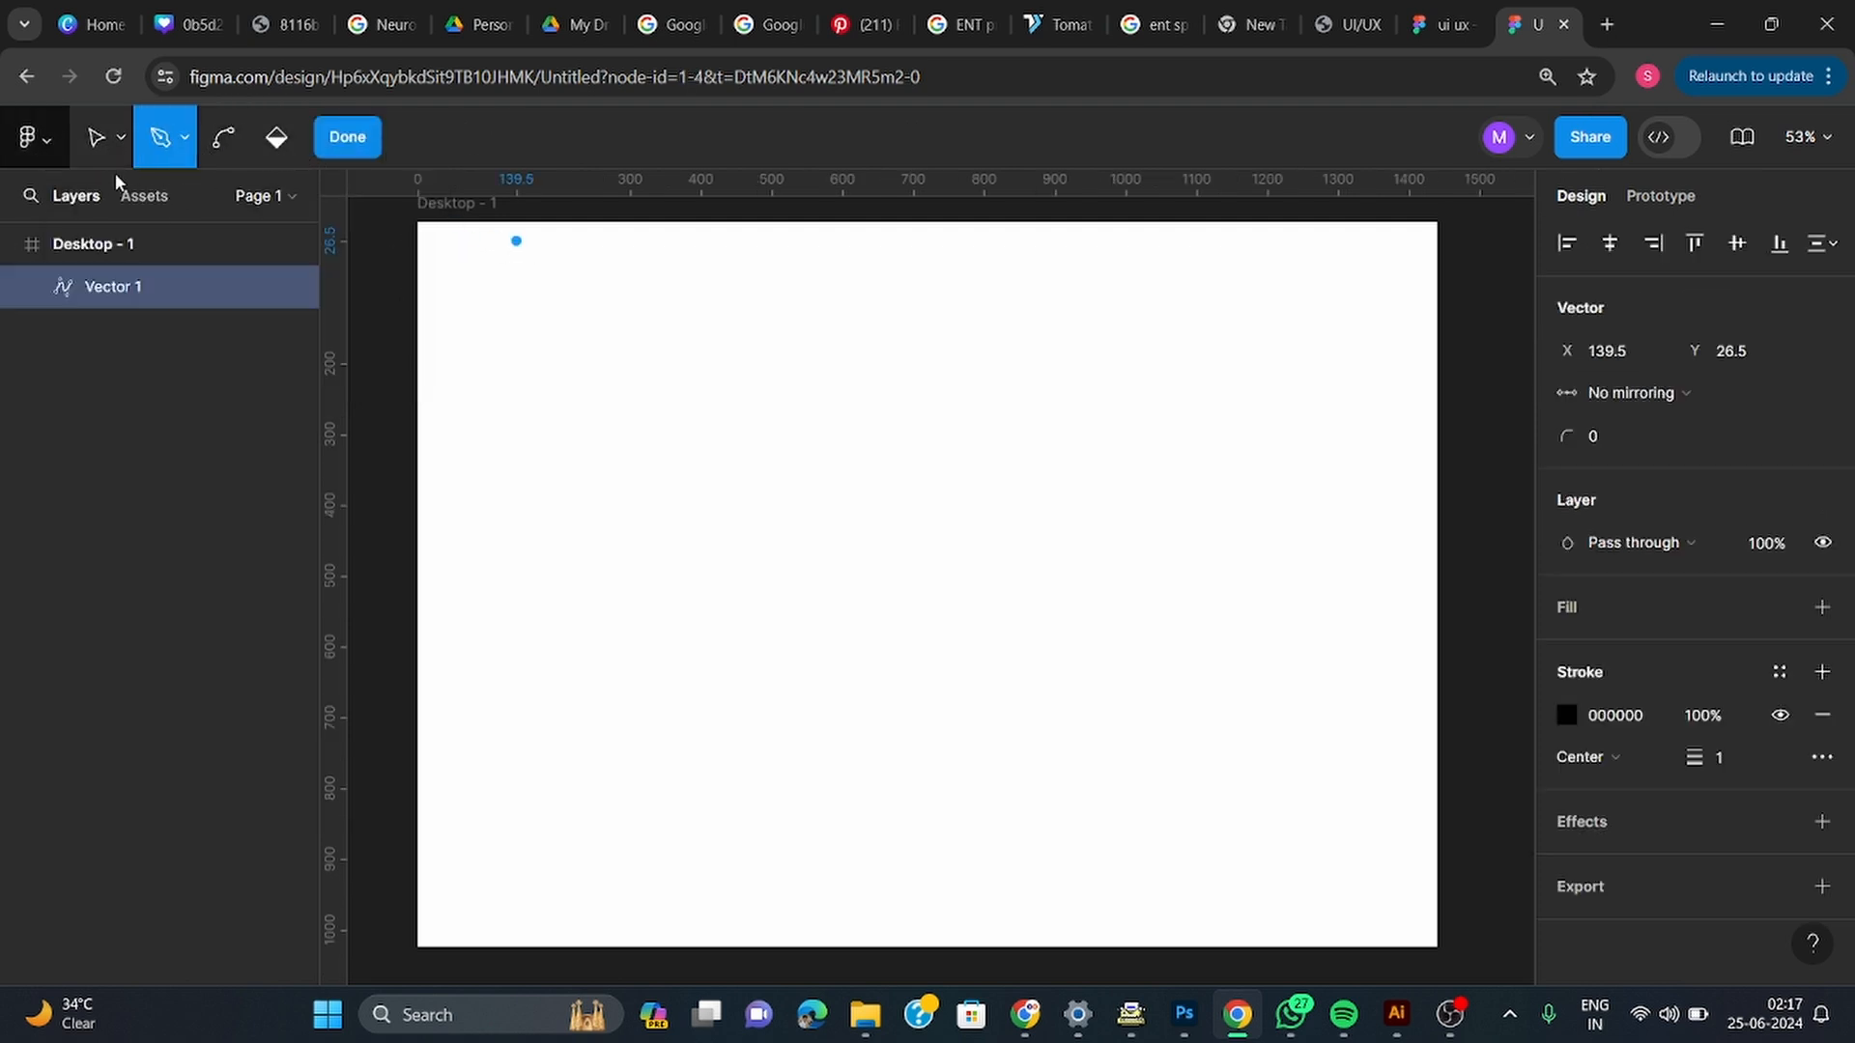
click(343, 147)
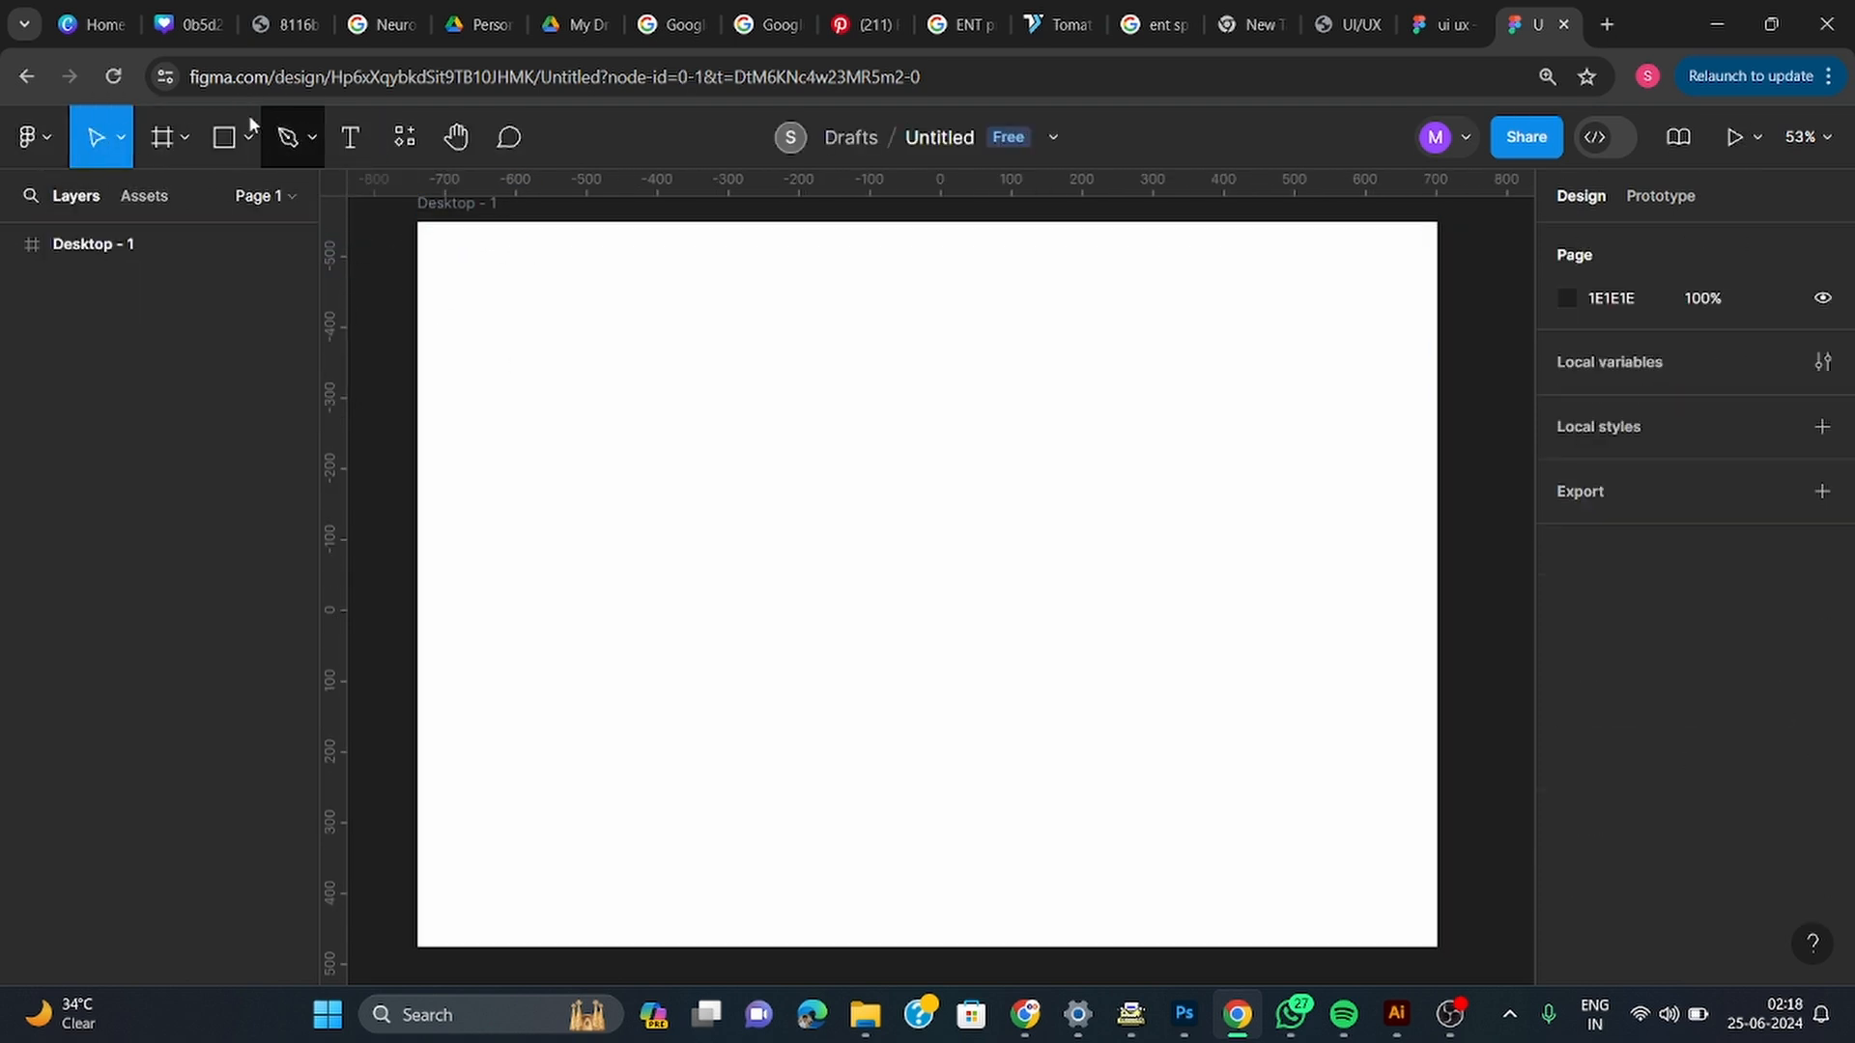
click(292, 144)
click(311, 145)
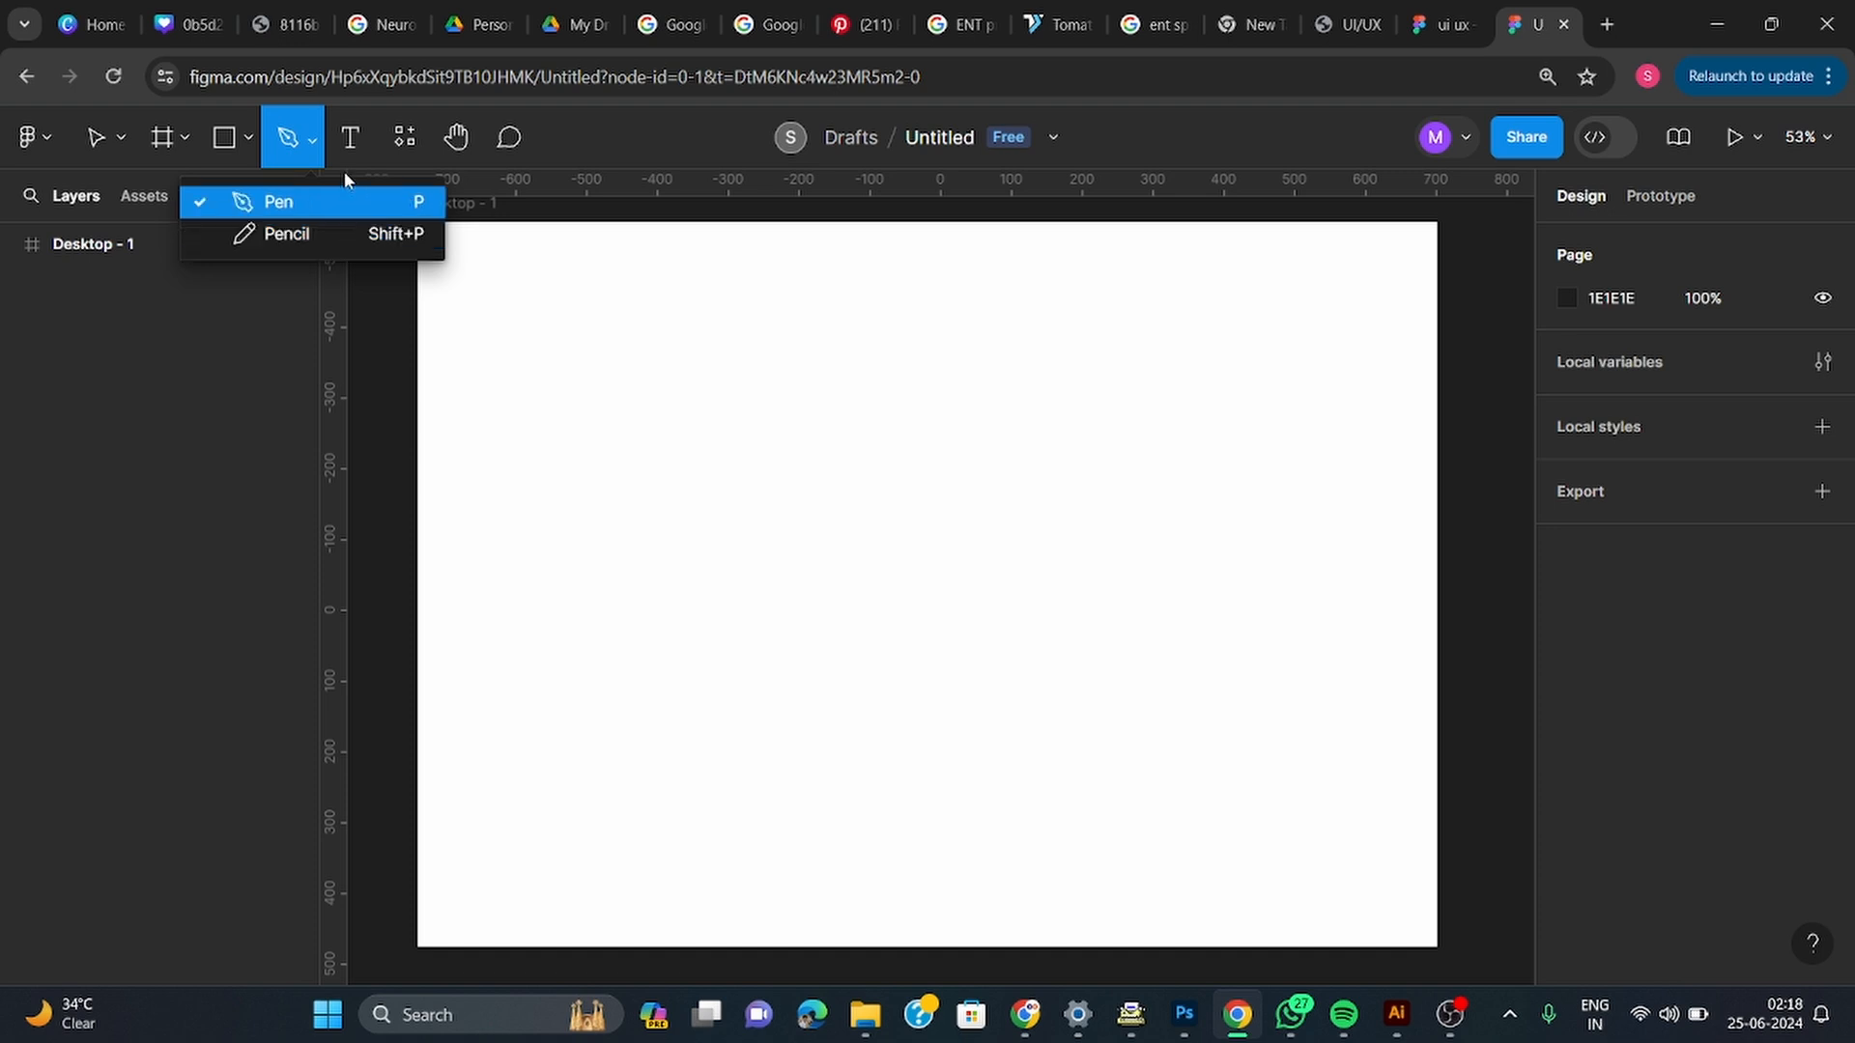
Add the text "ATOM DESIGNS" to the desktop frame and move it to about X 685, Y 338
click(352, 139)
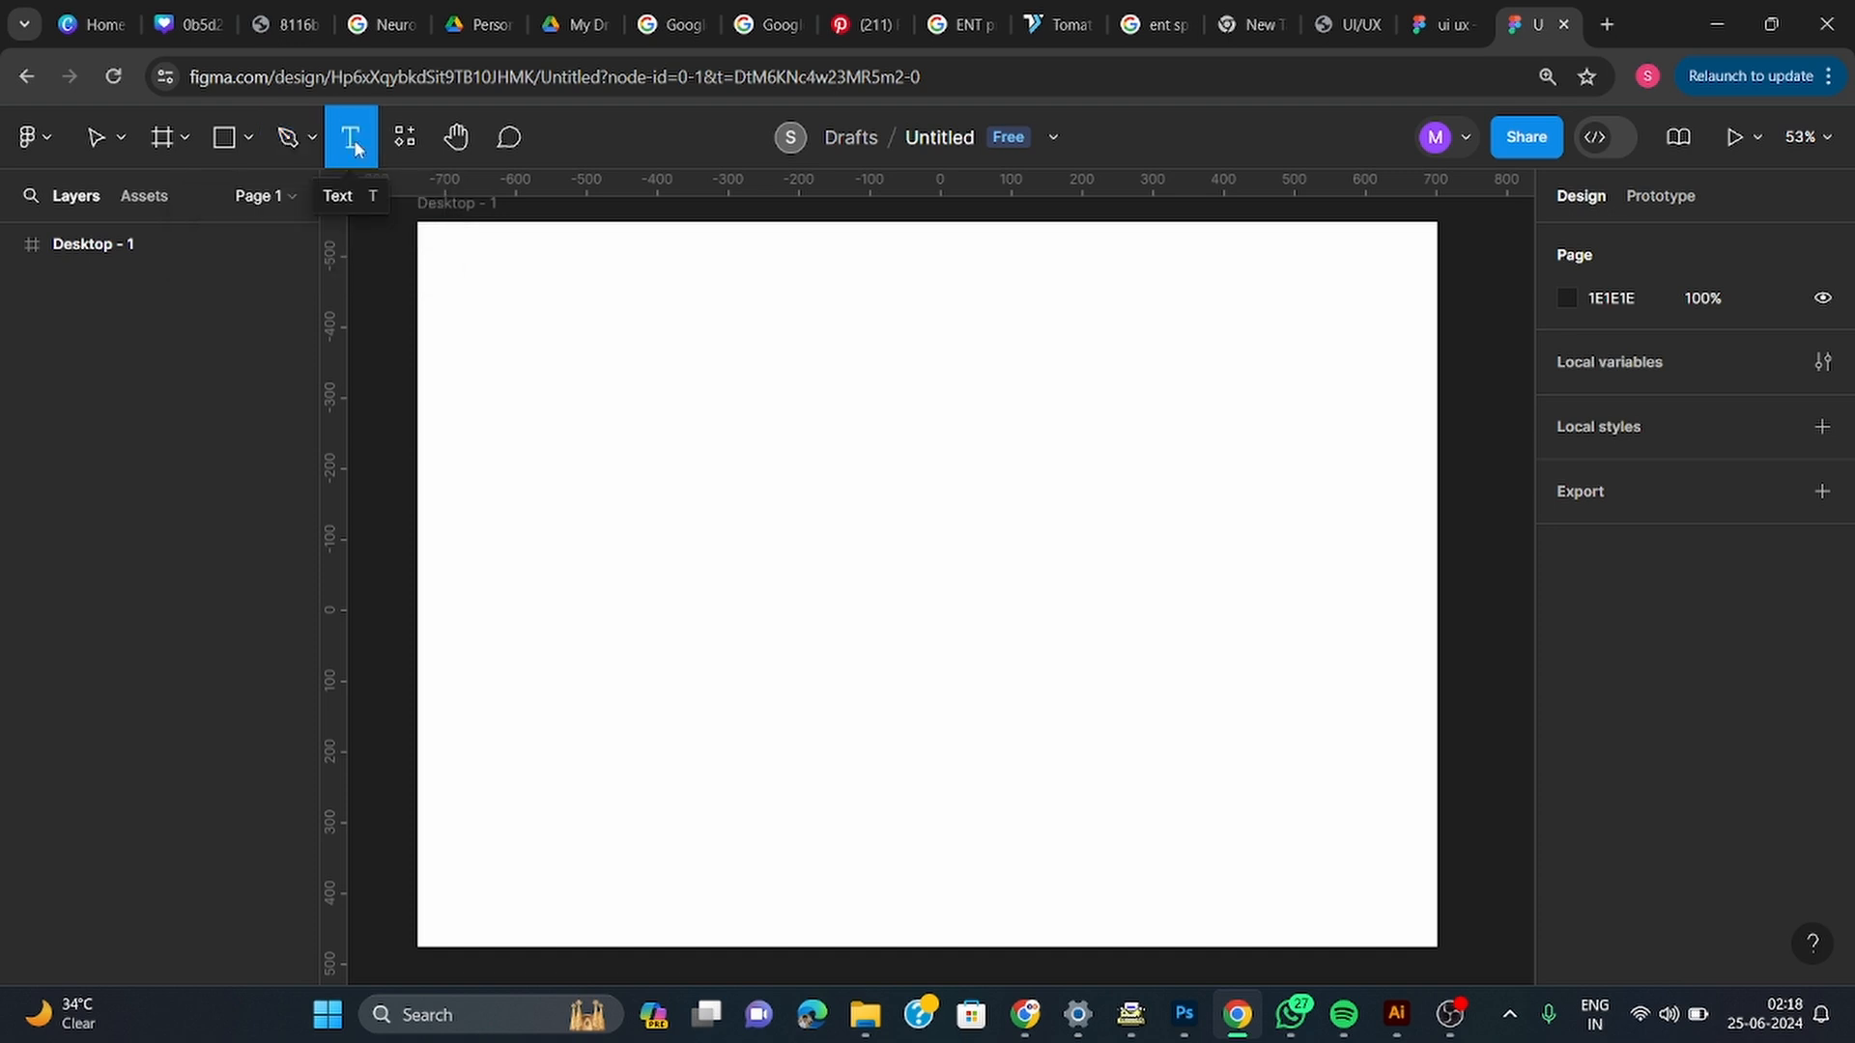
click(642, 430)
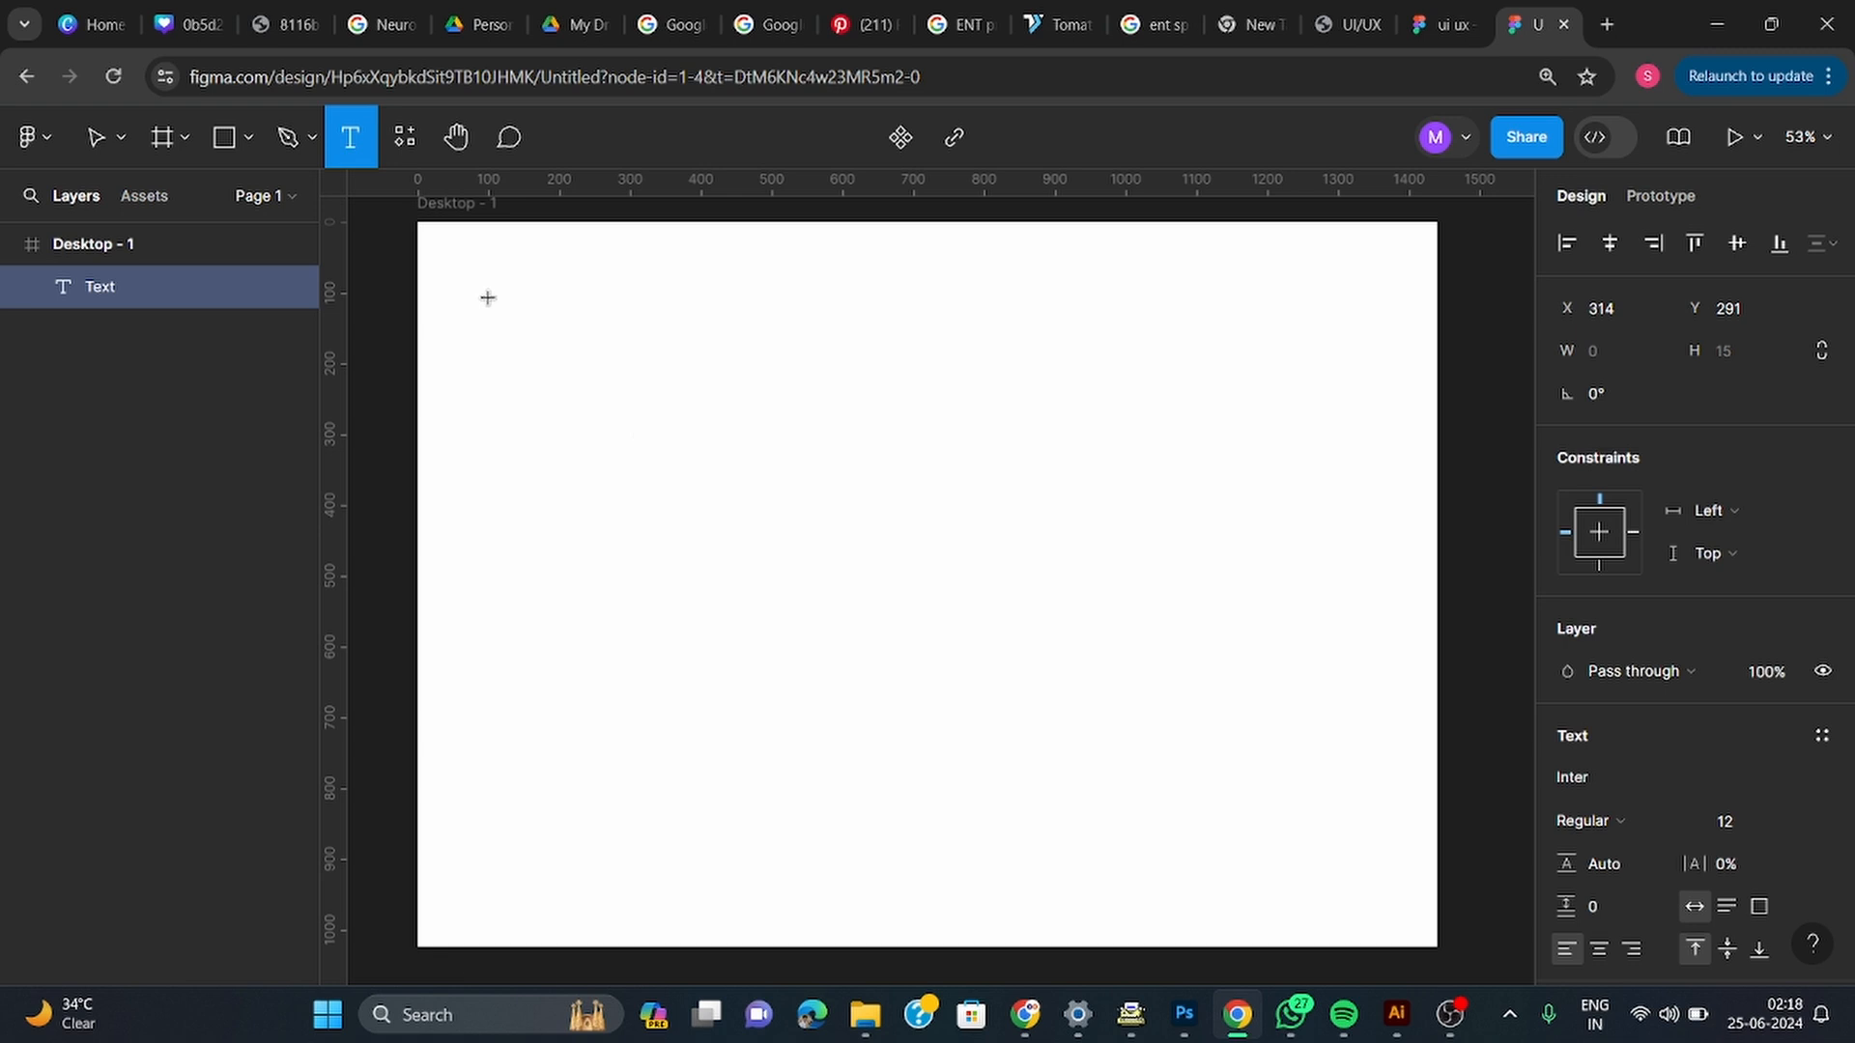
text(ATOM DESIGNS)
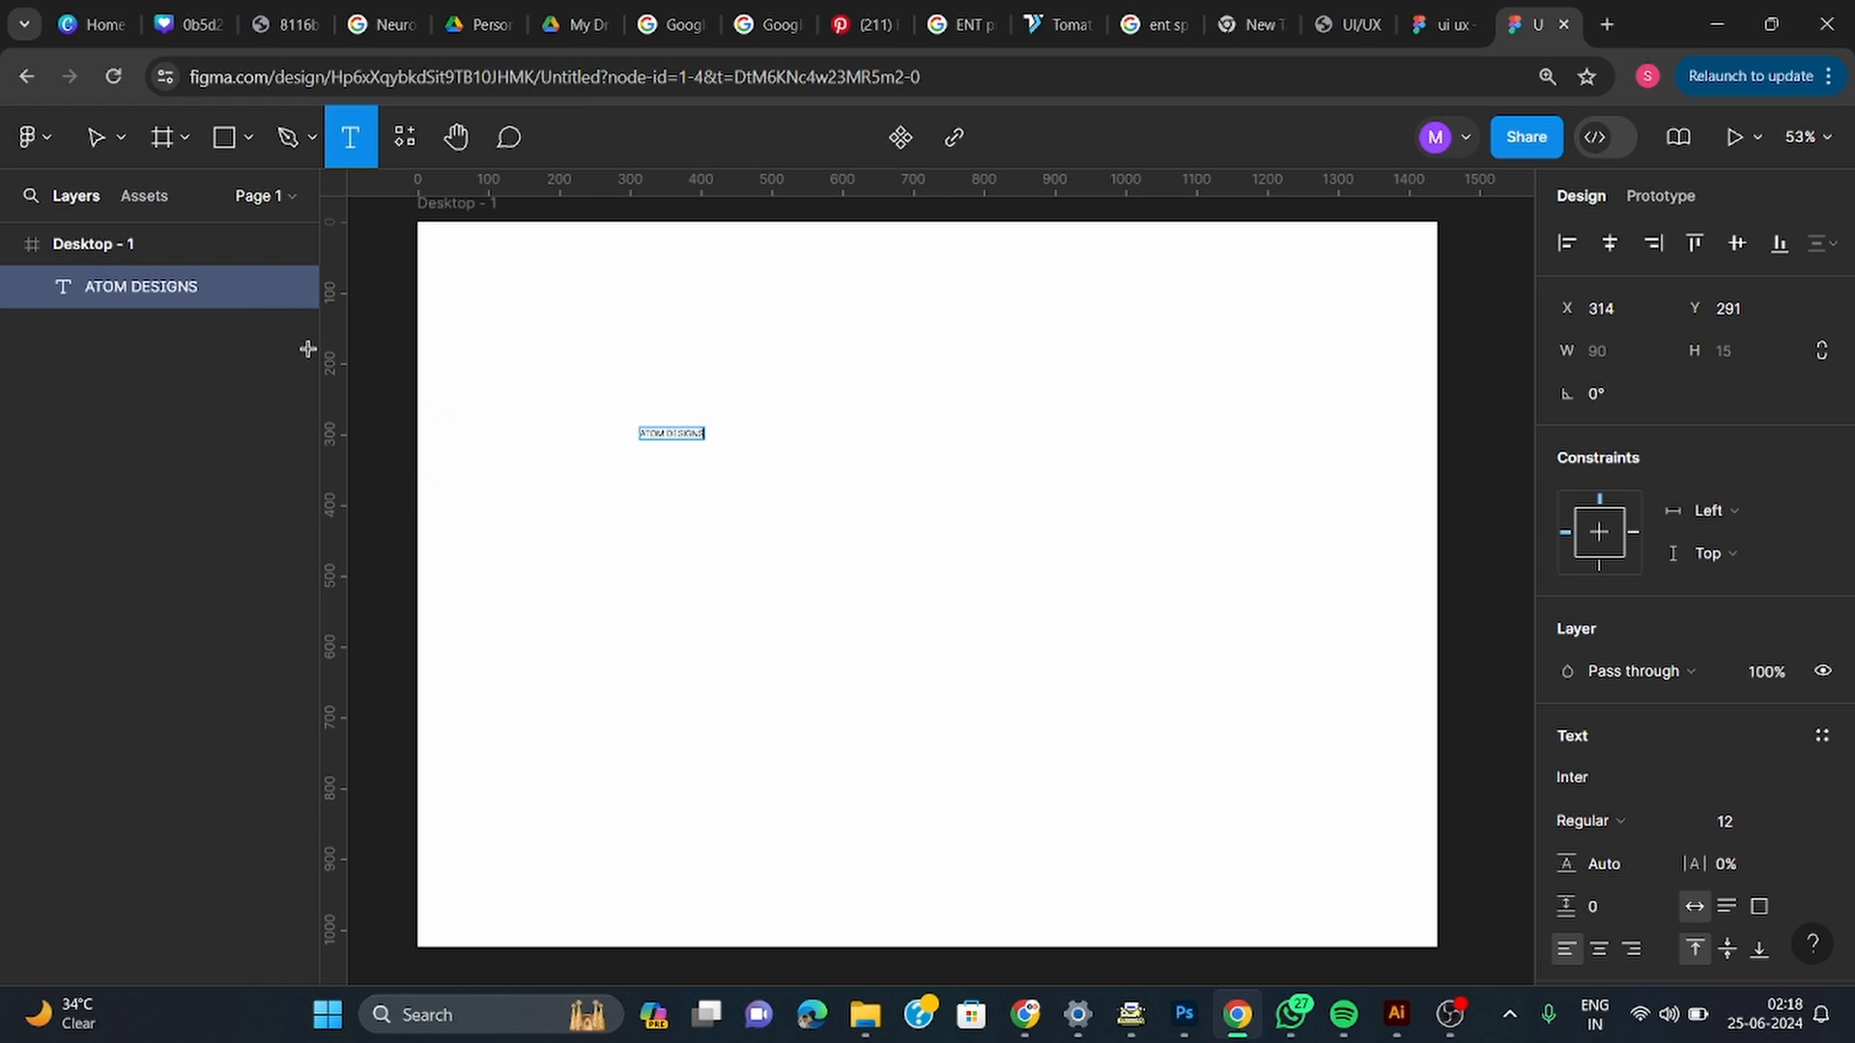
click(95, 137)
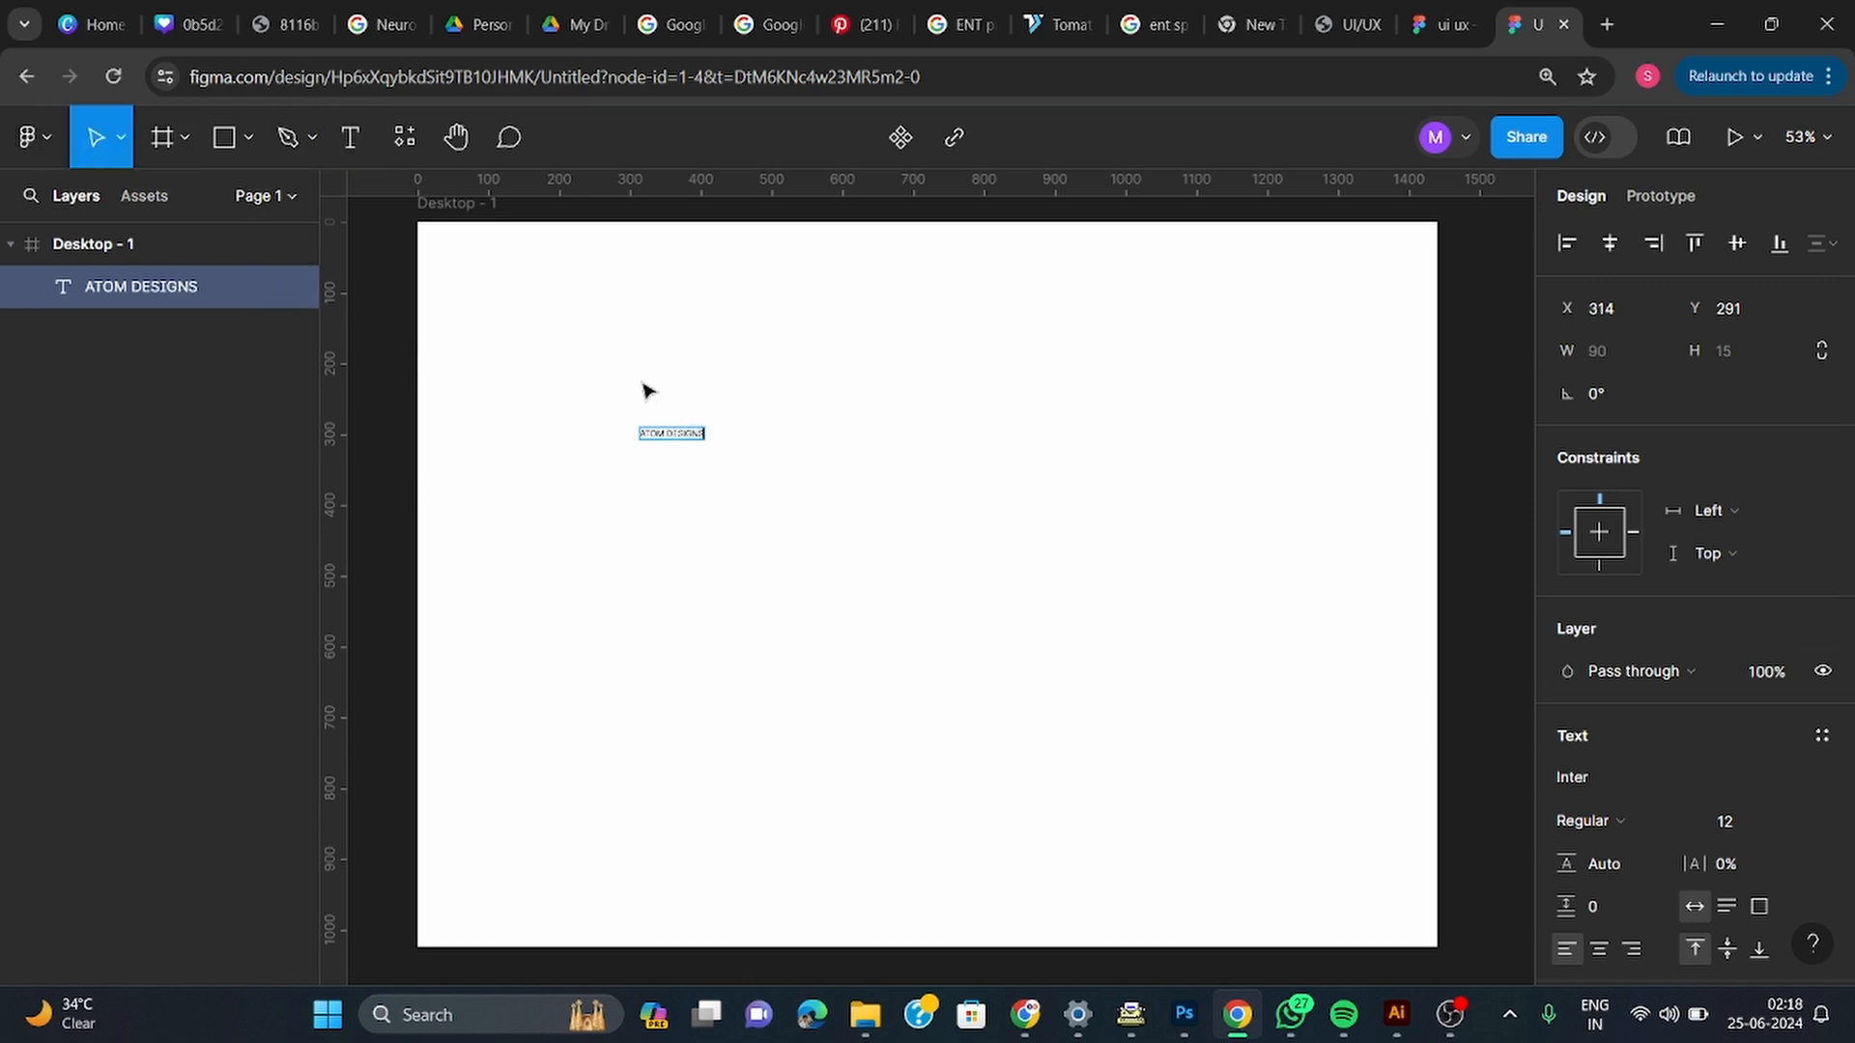
click(676, 432)
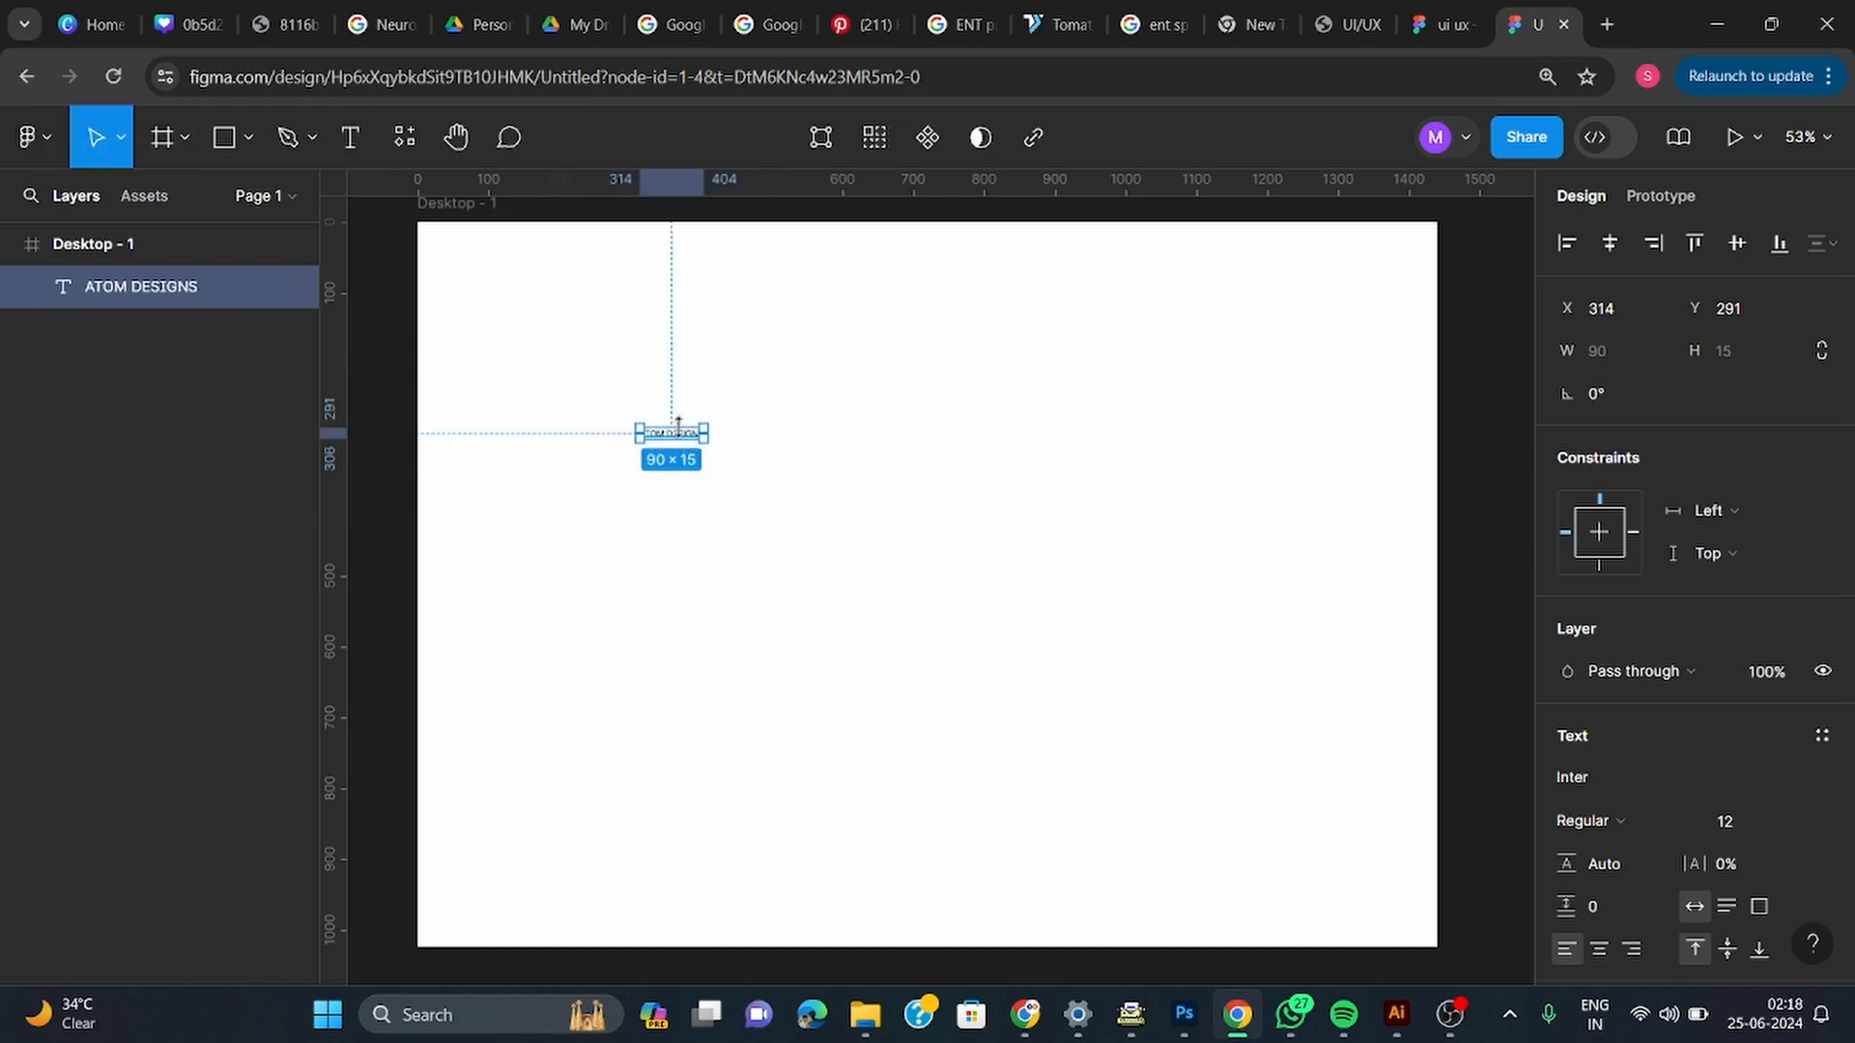
drag(681, 447, 945, 474)
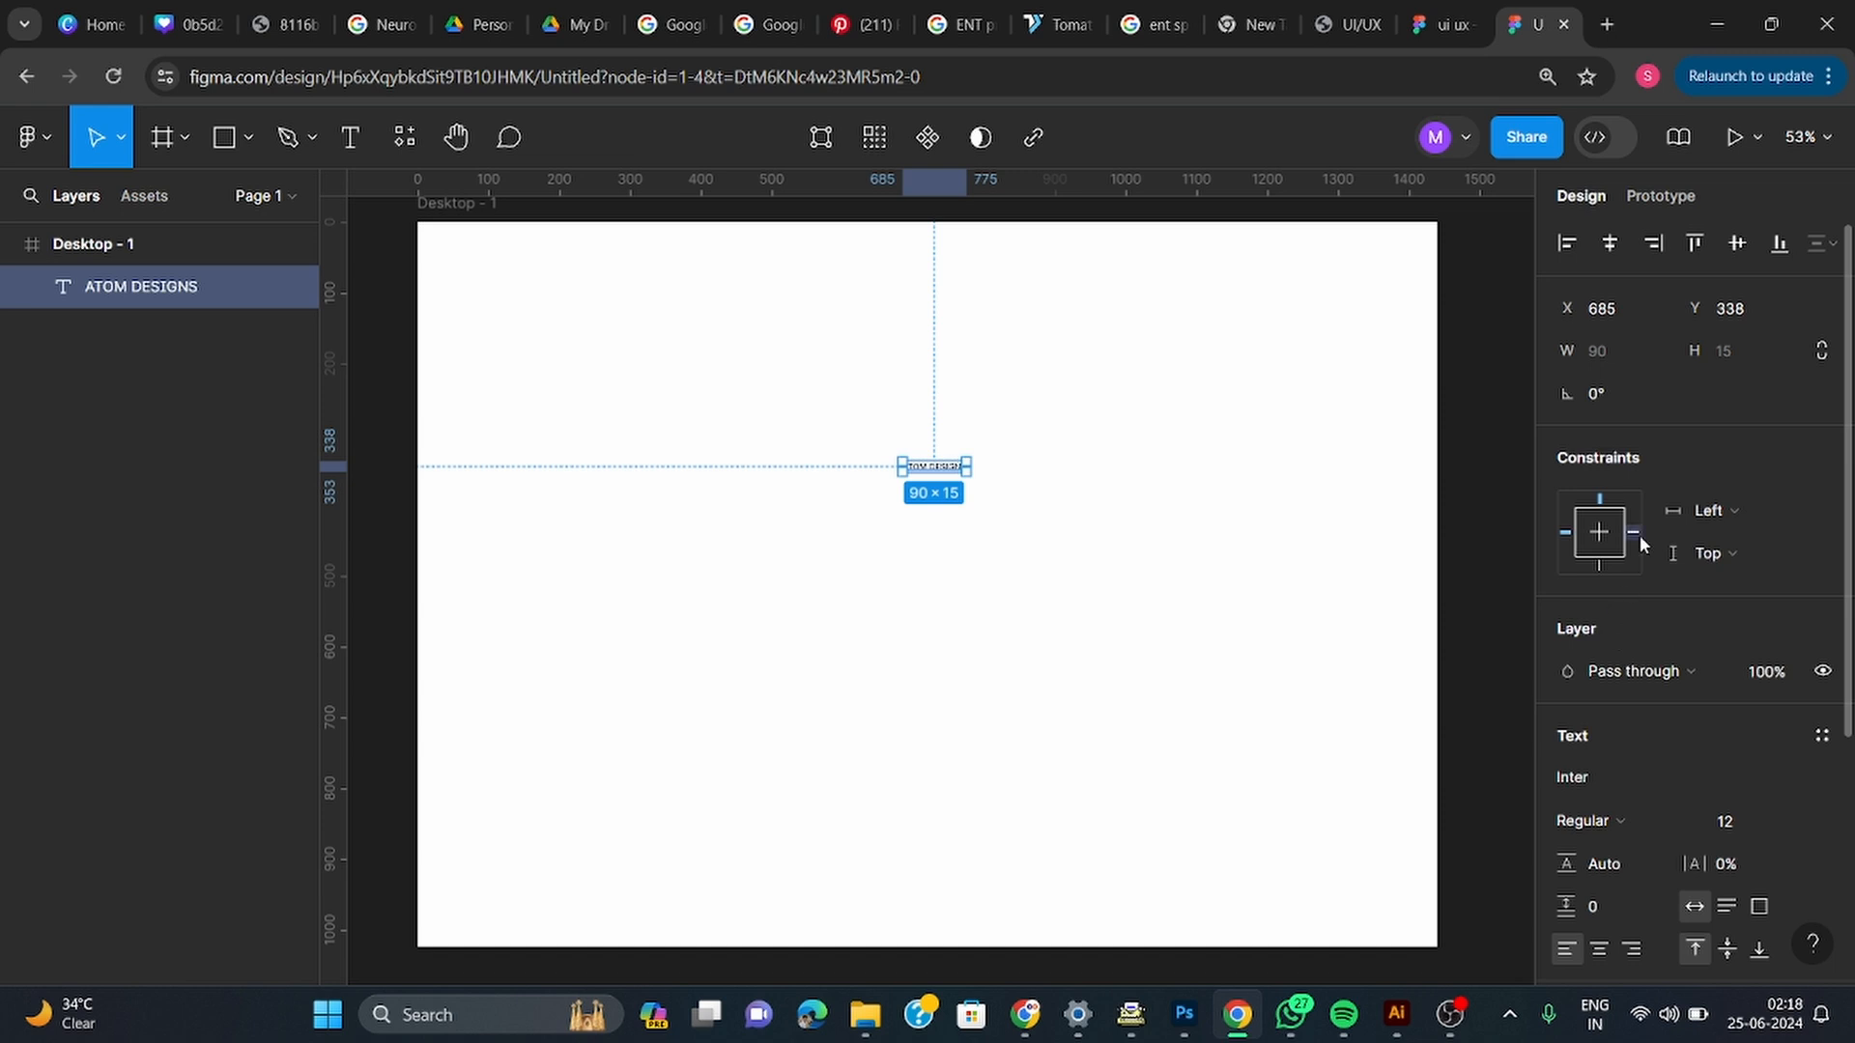
Change the font of the ATOM DESIGNS text to JACKPORT COLLEGE NCV
scroll(1567, 778, down, 1)
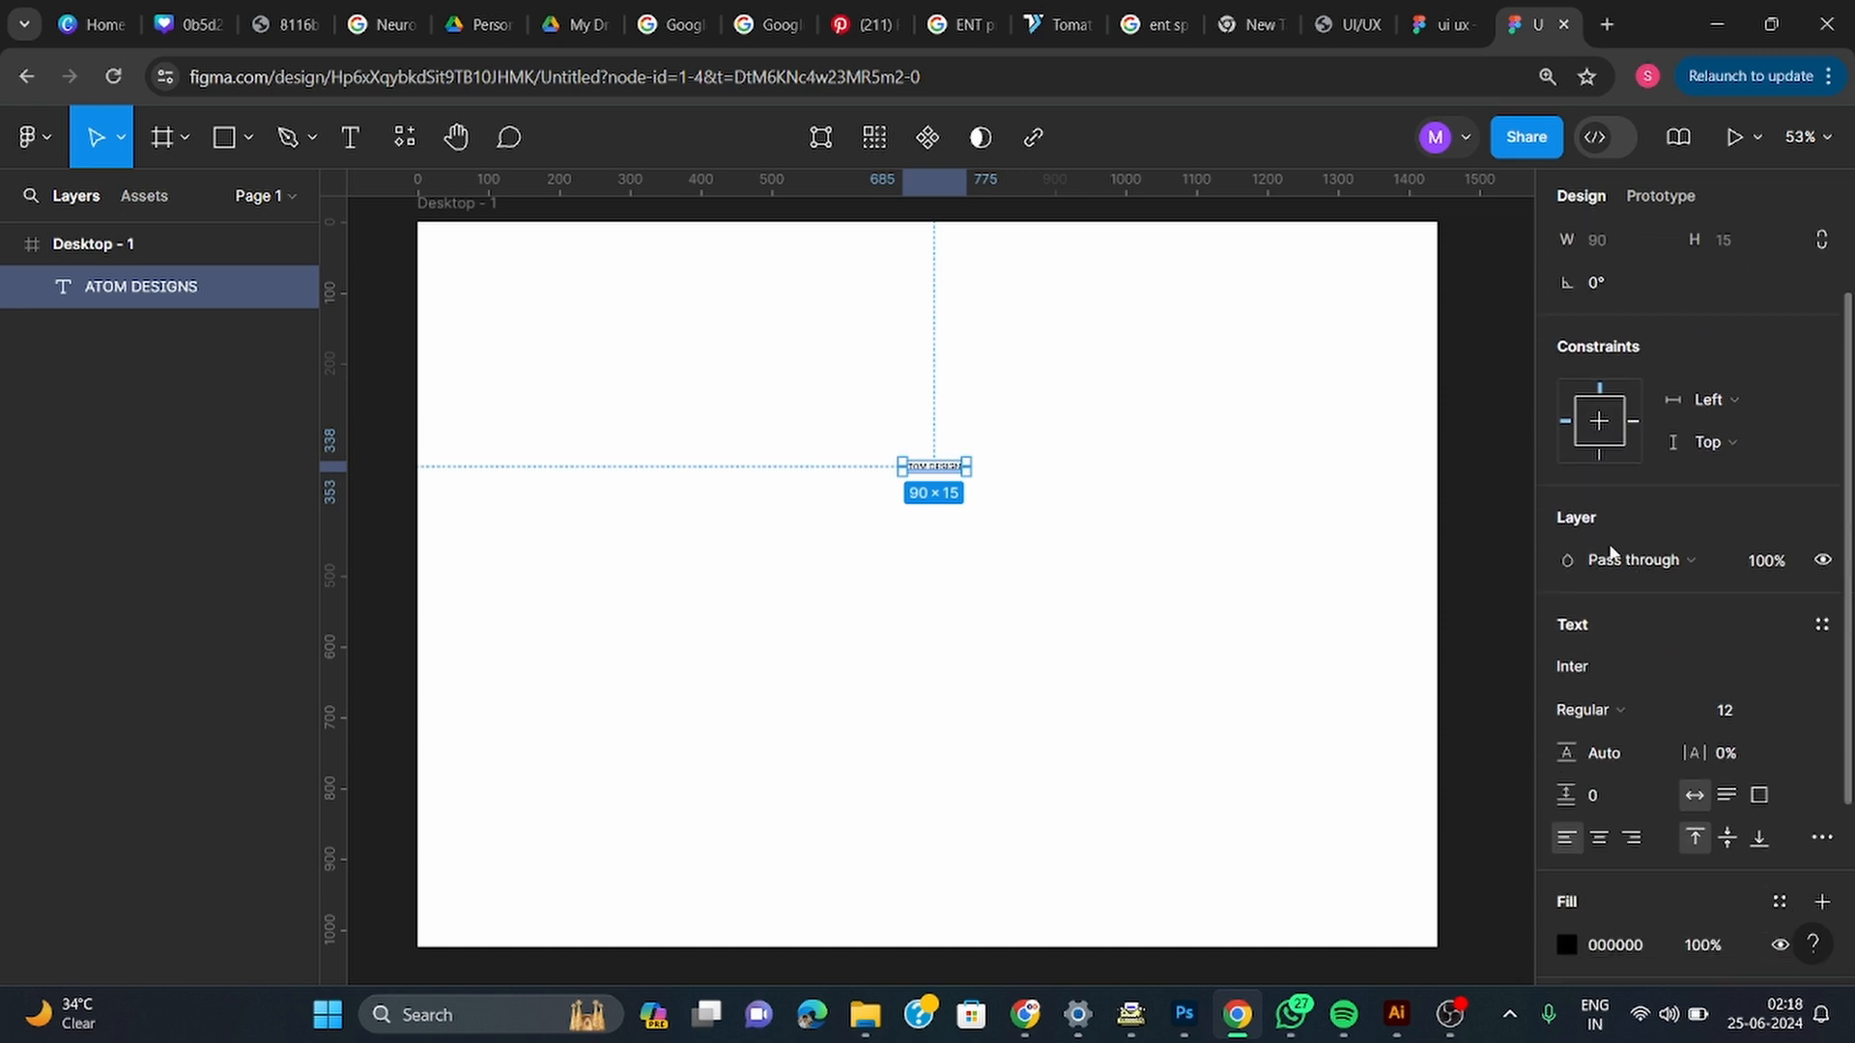
scroll(1643, 681, down, 1)
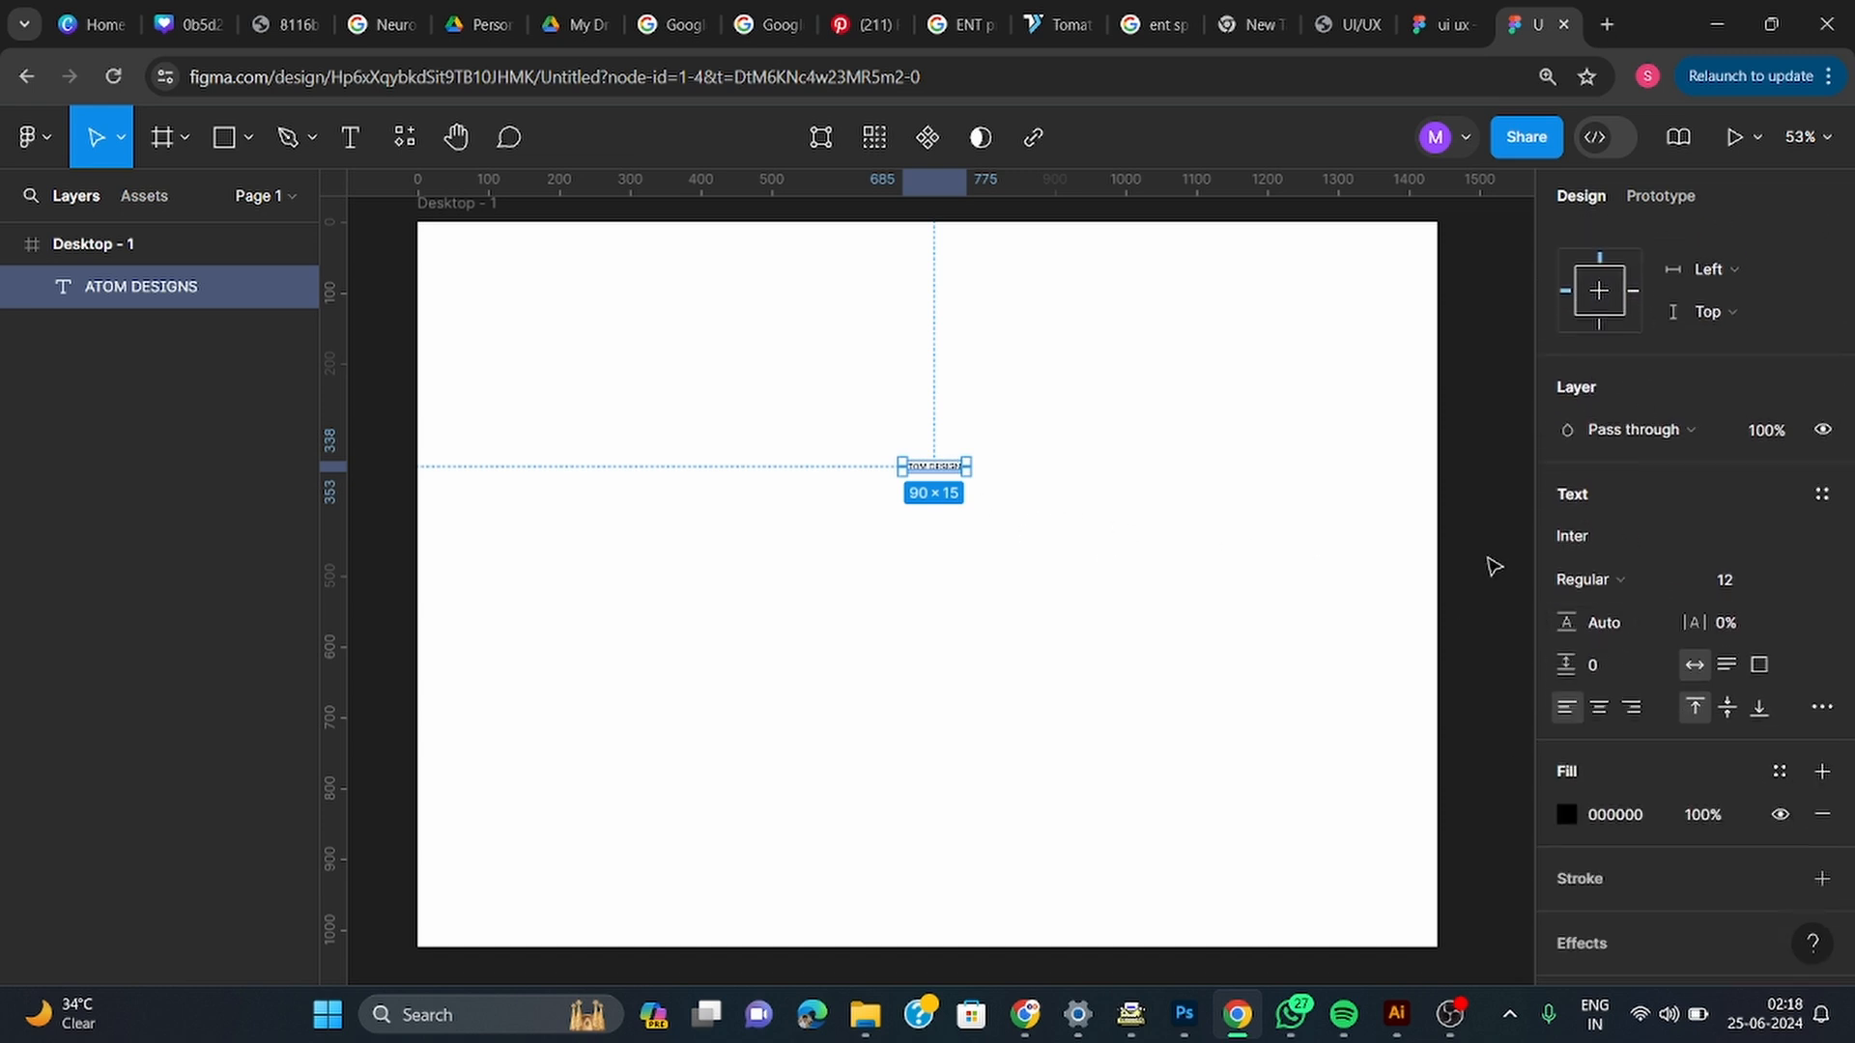
click(1654, 586)
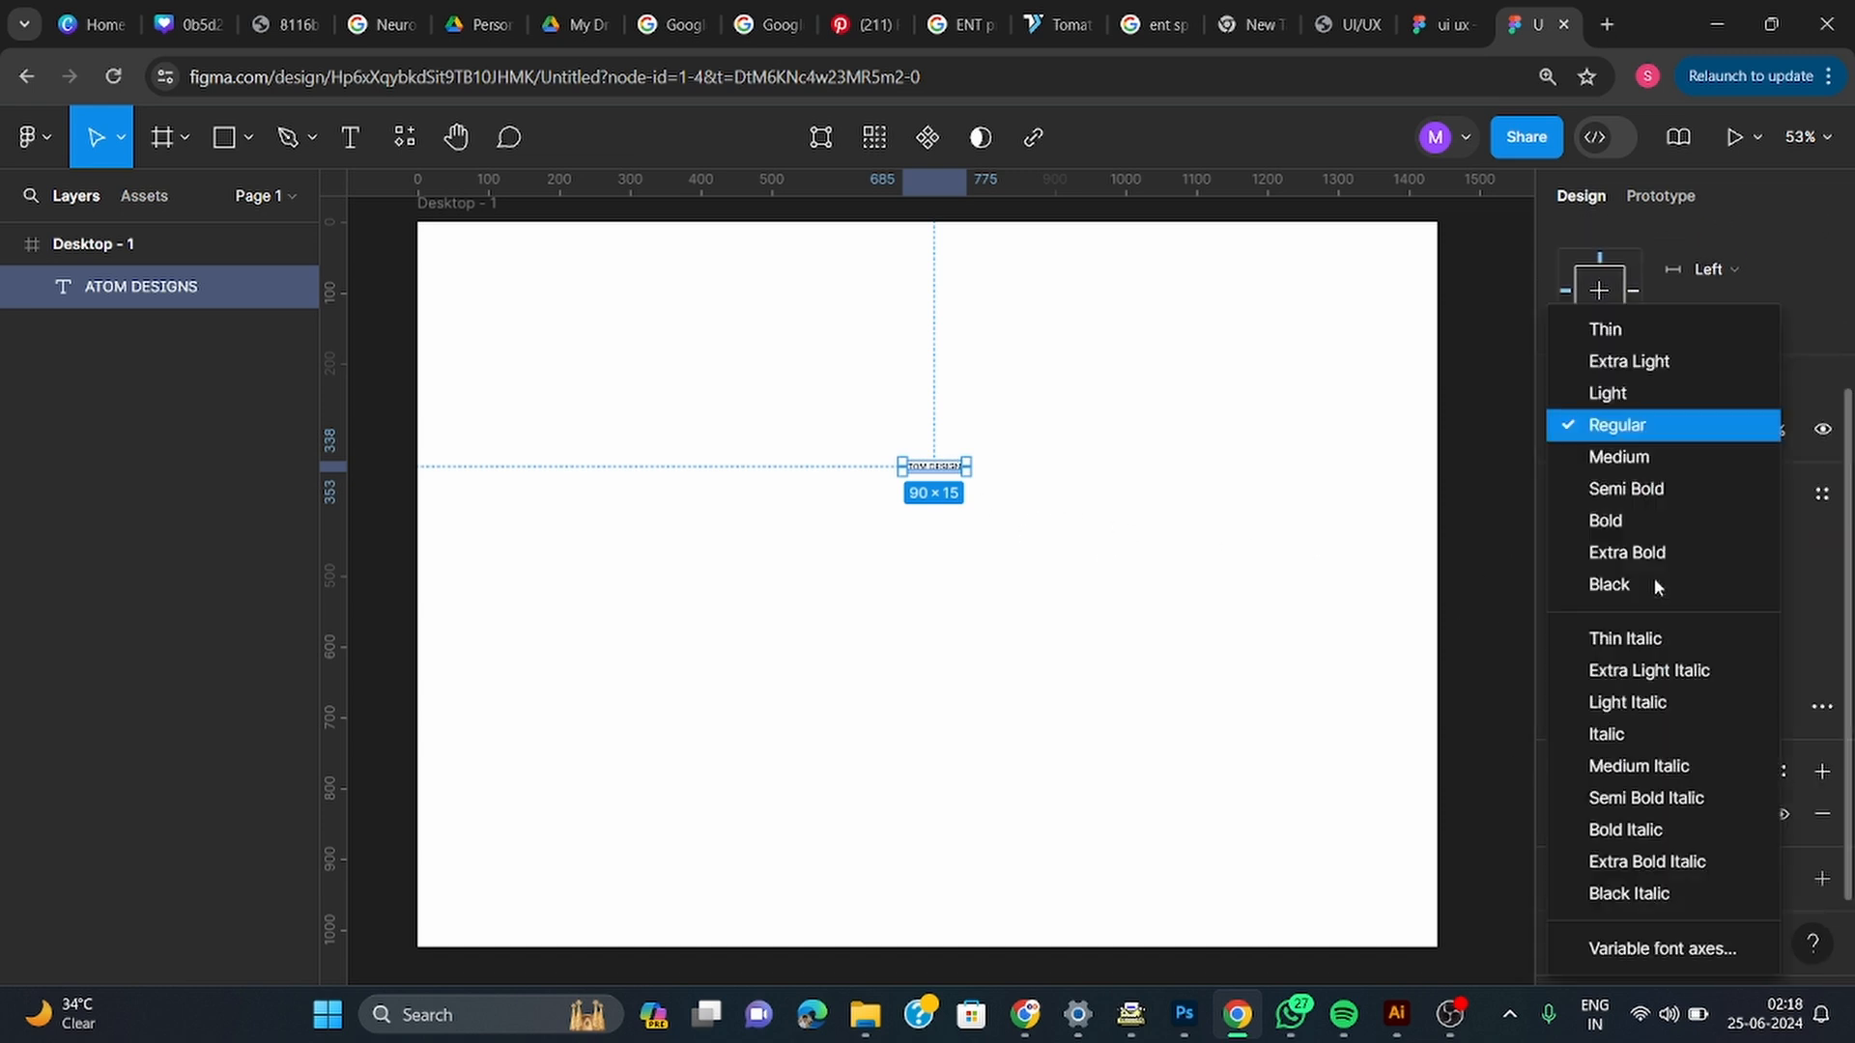
click(1796, 389)
click(1614, 539)
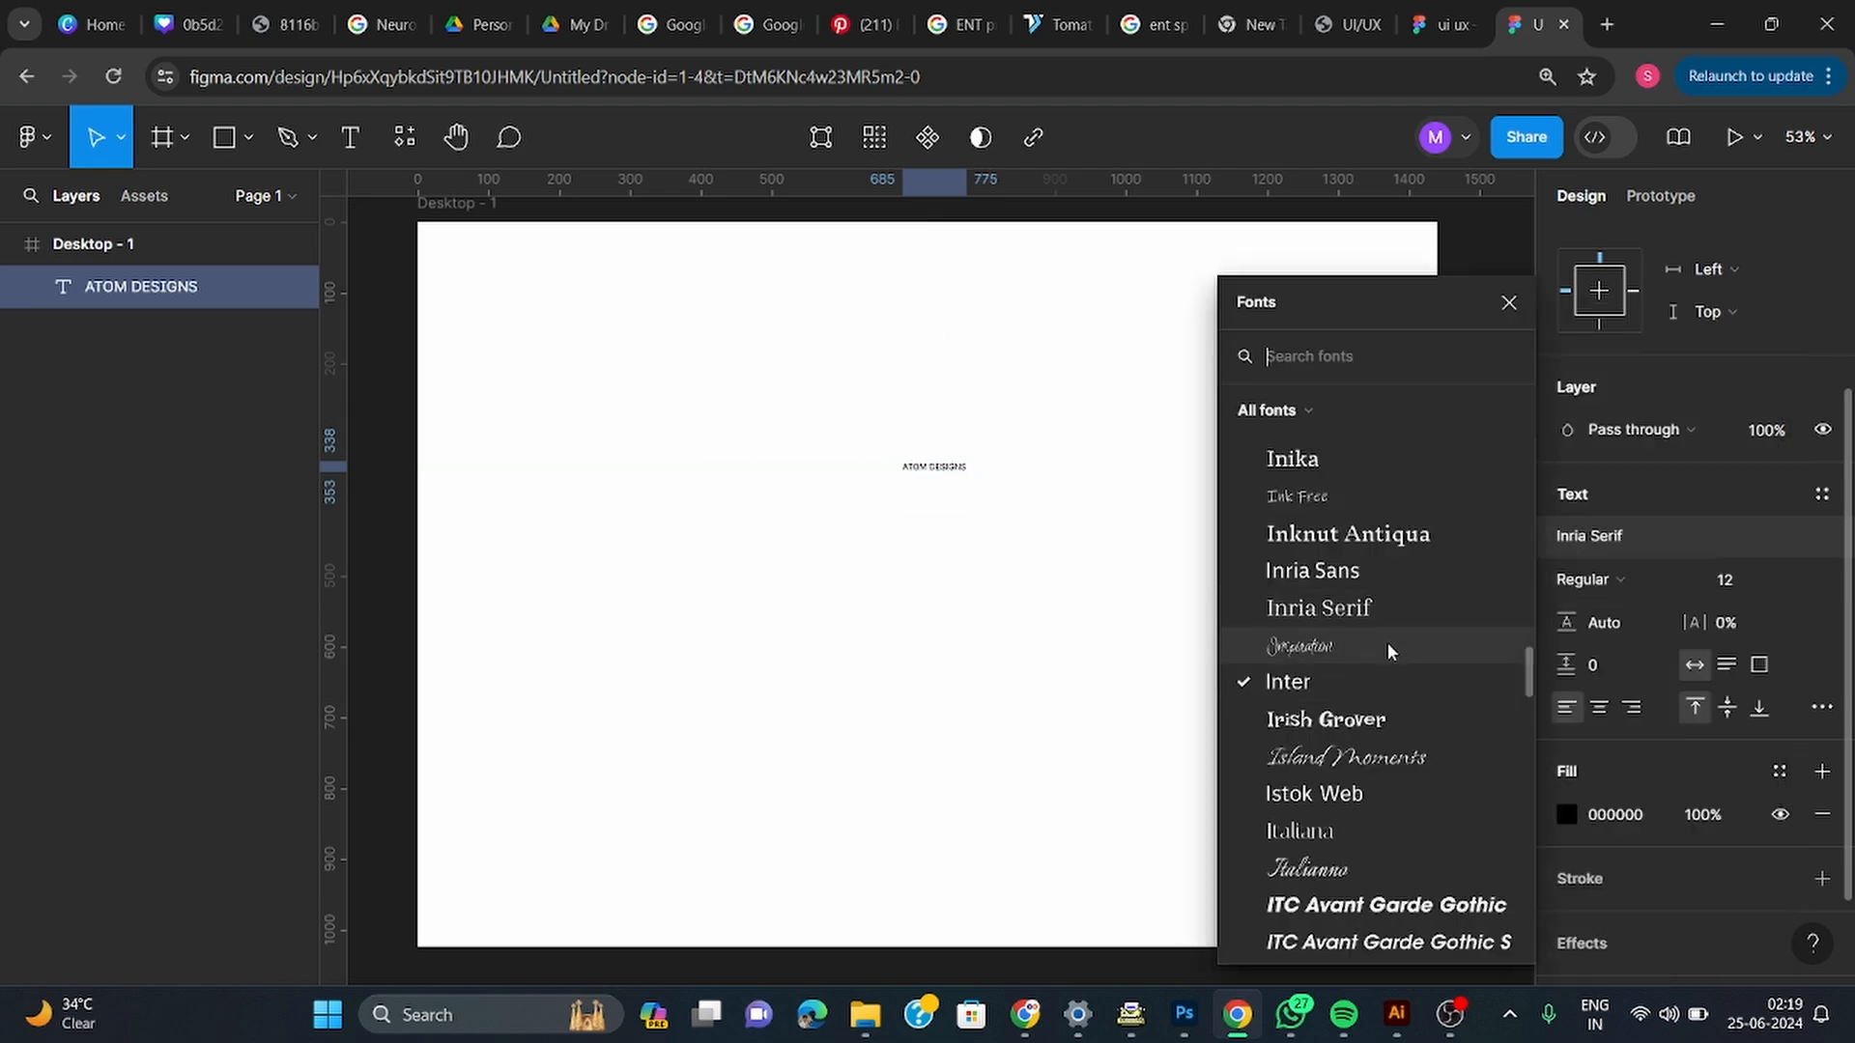
scroll(1378, 734, down, 1)
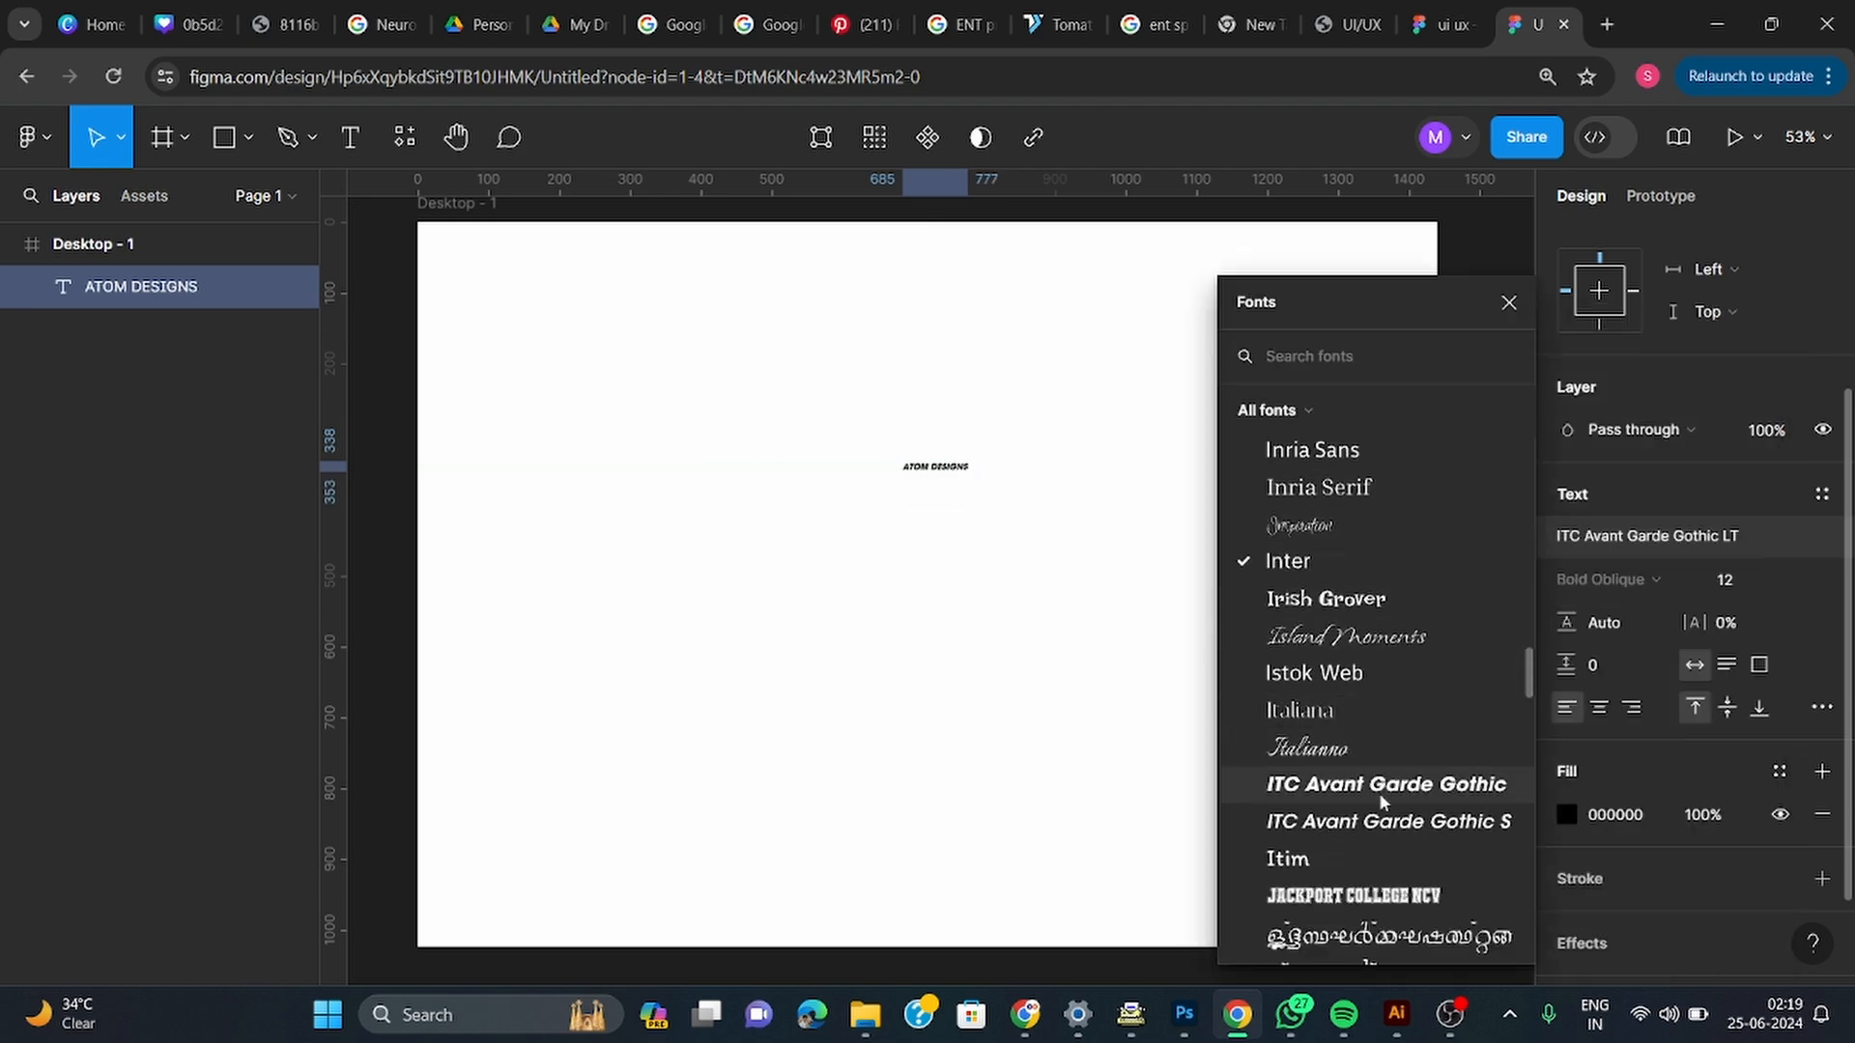
scroll(1378, 792, down, 1)
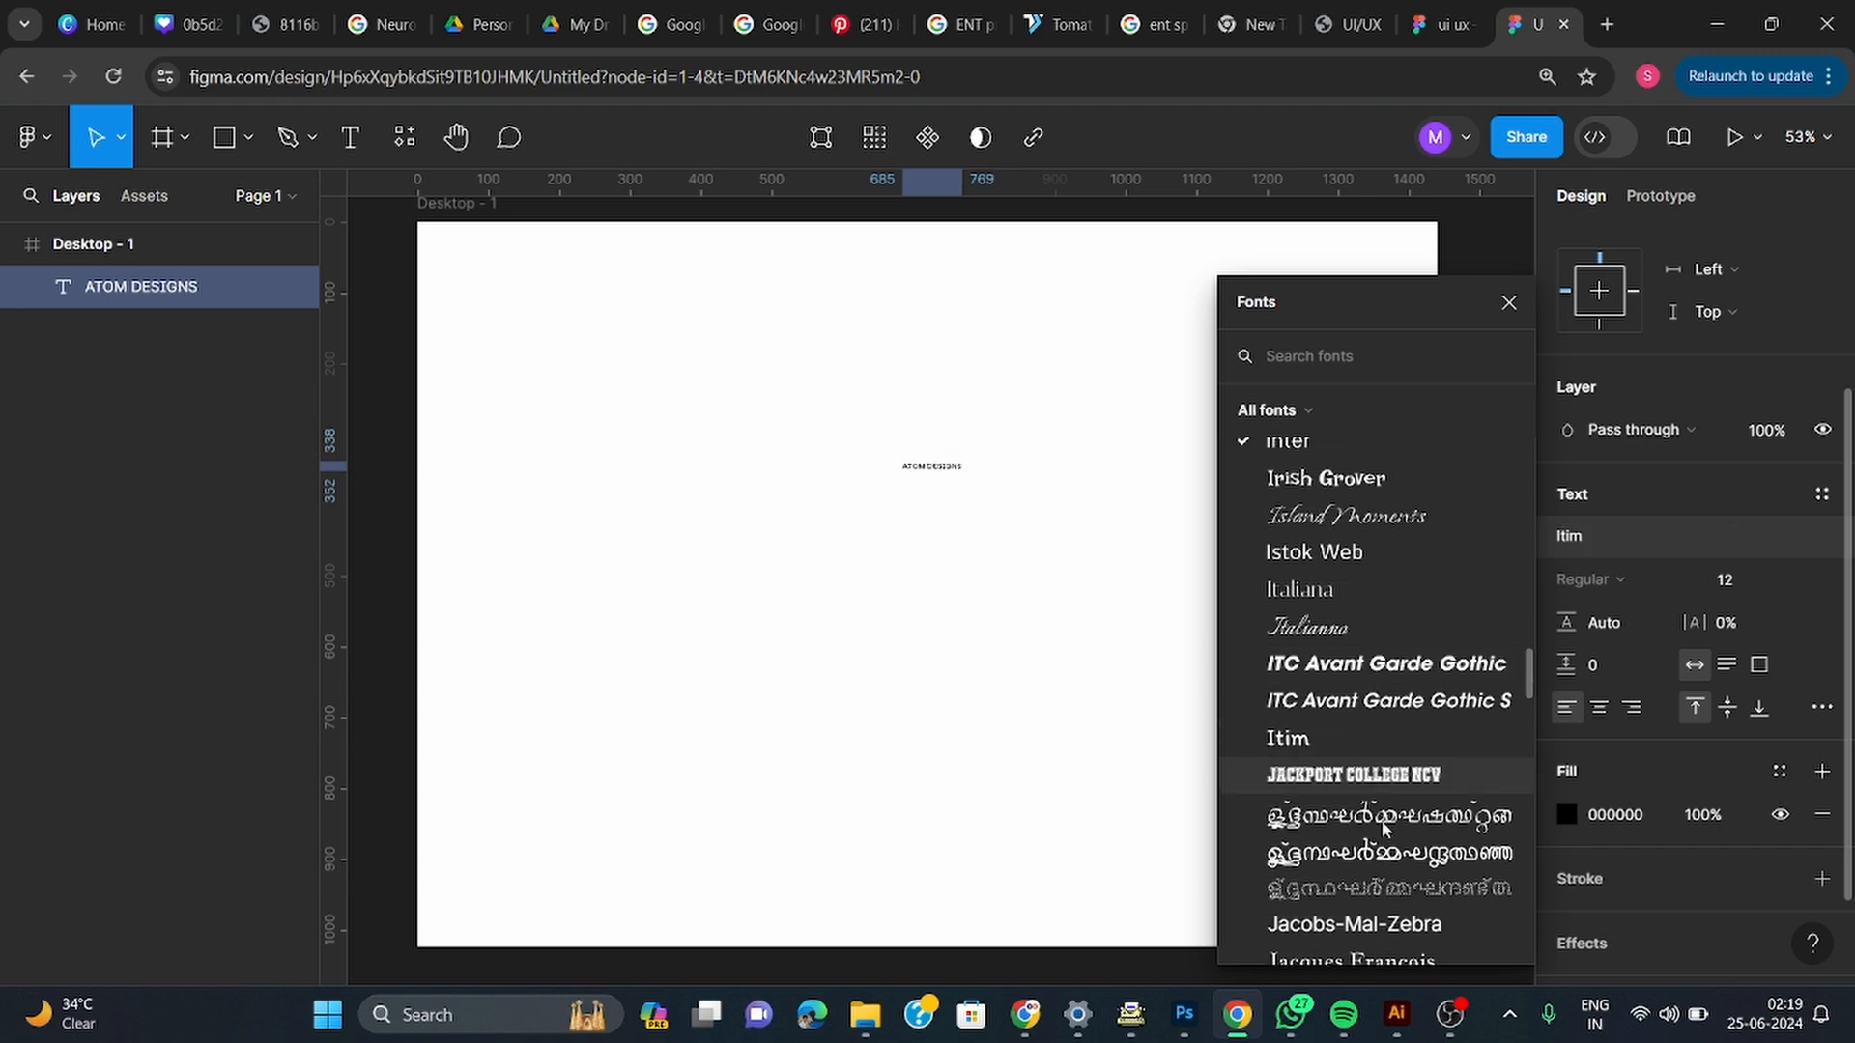
click(1376, 778)
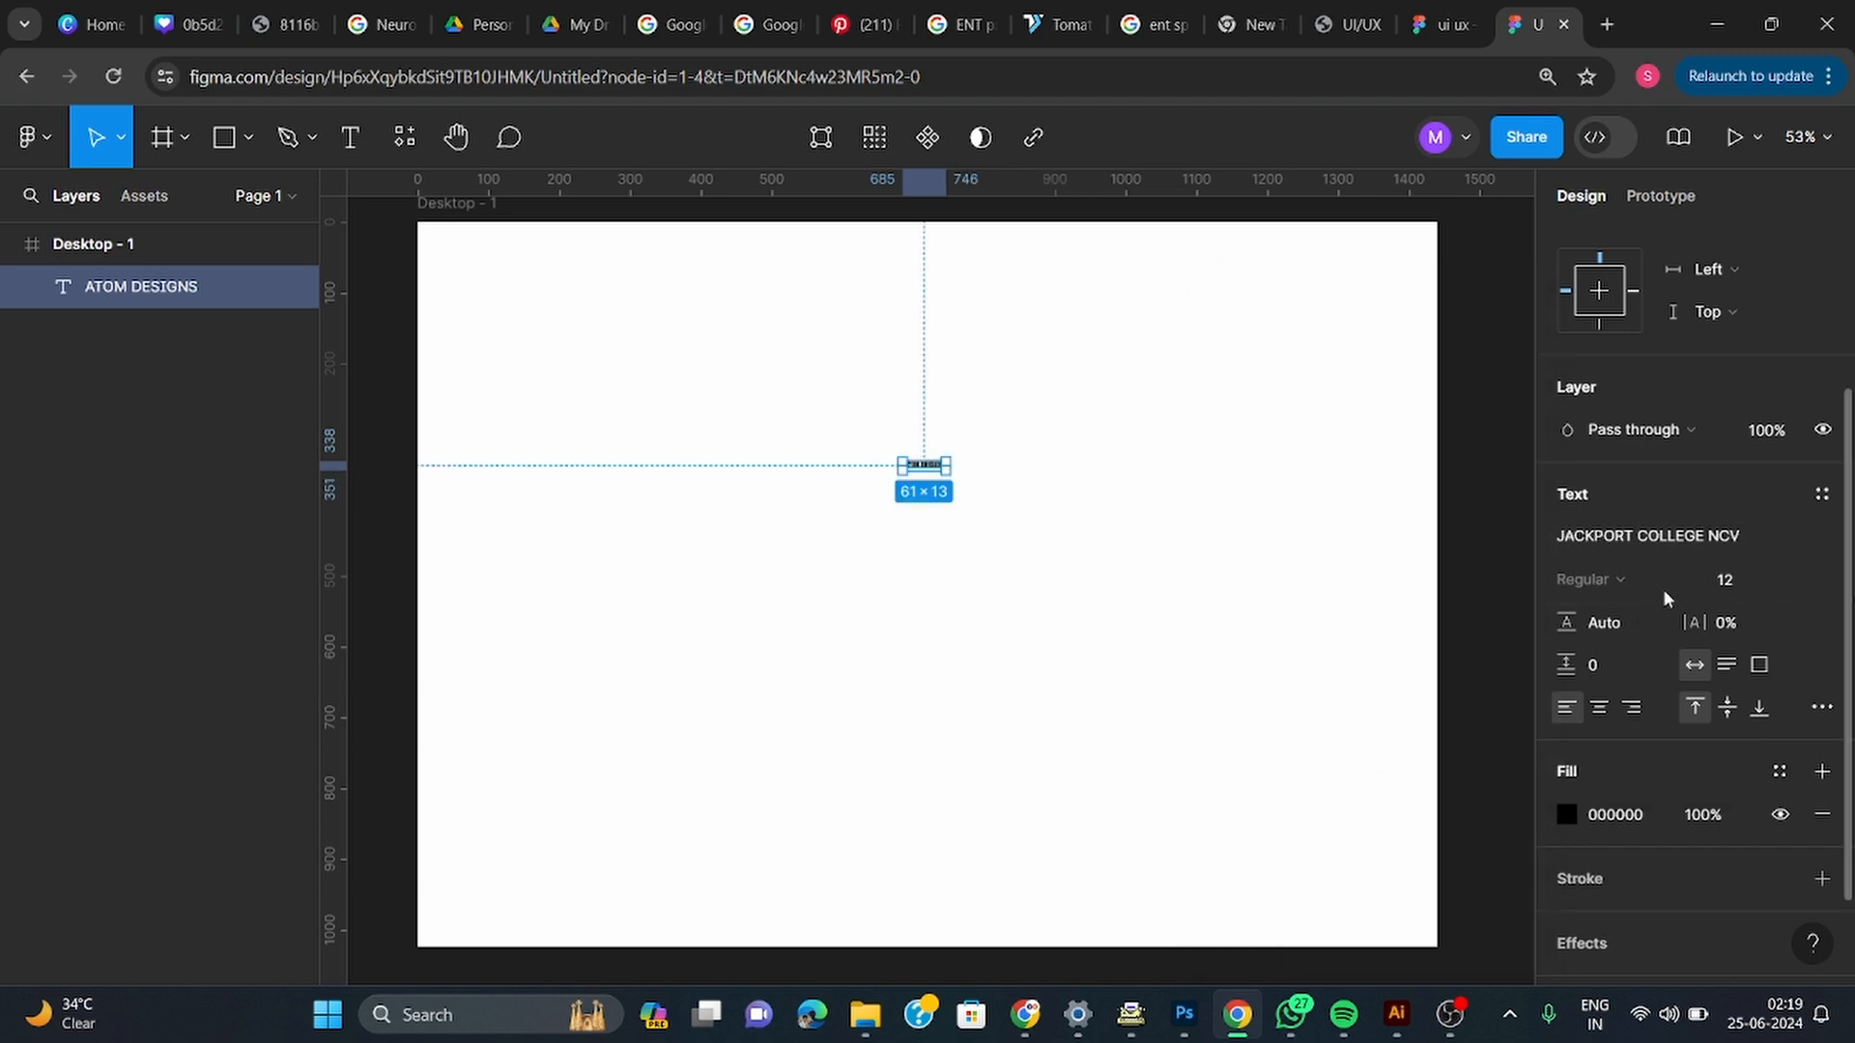
Set the text's font size to 64 and move it to about X 571, Y 304
click(1806, 582)
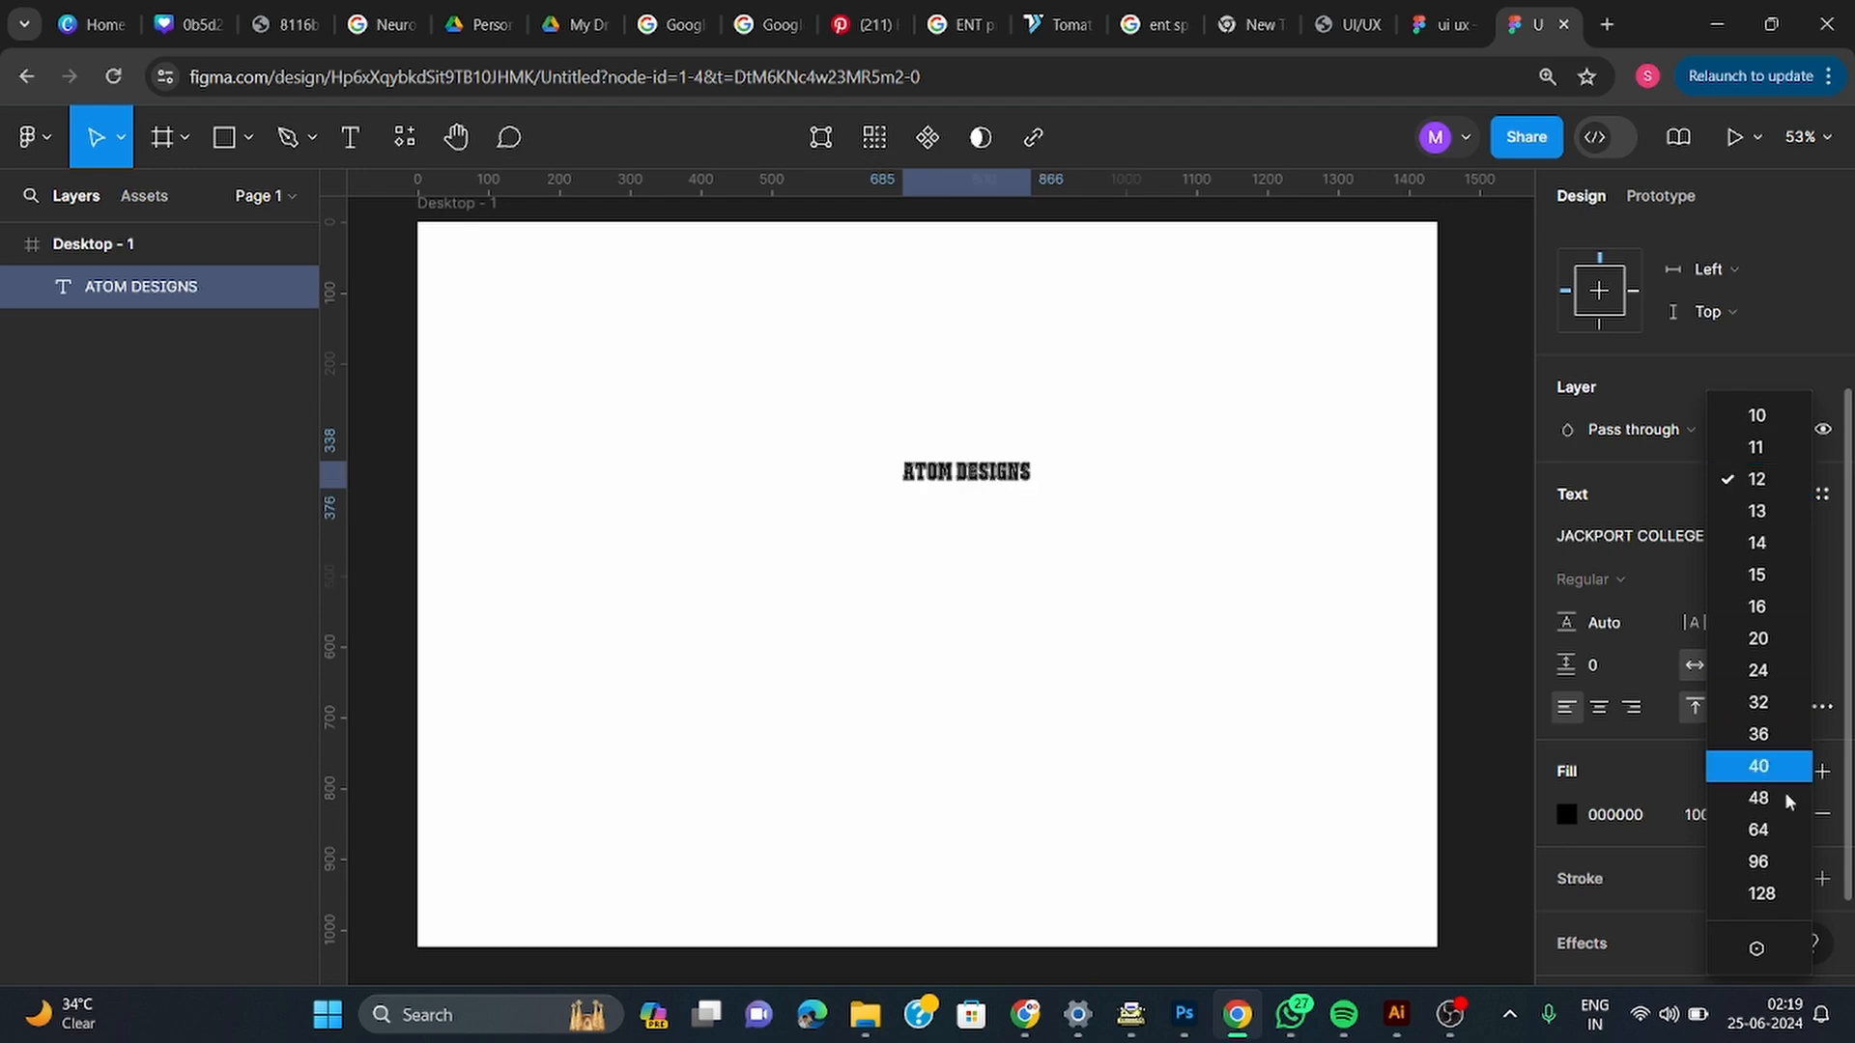
click(1758, 829)
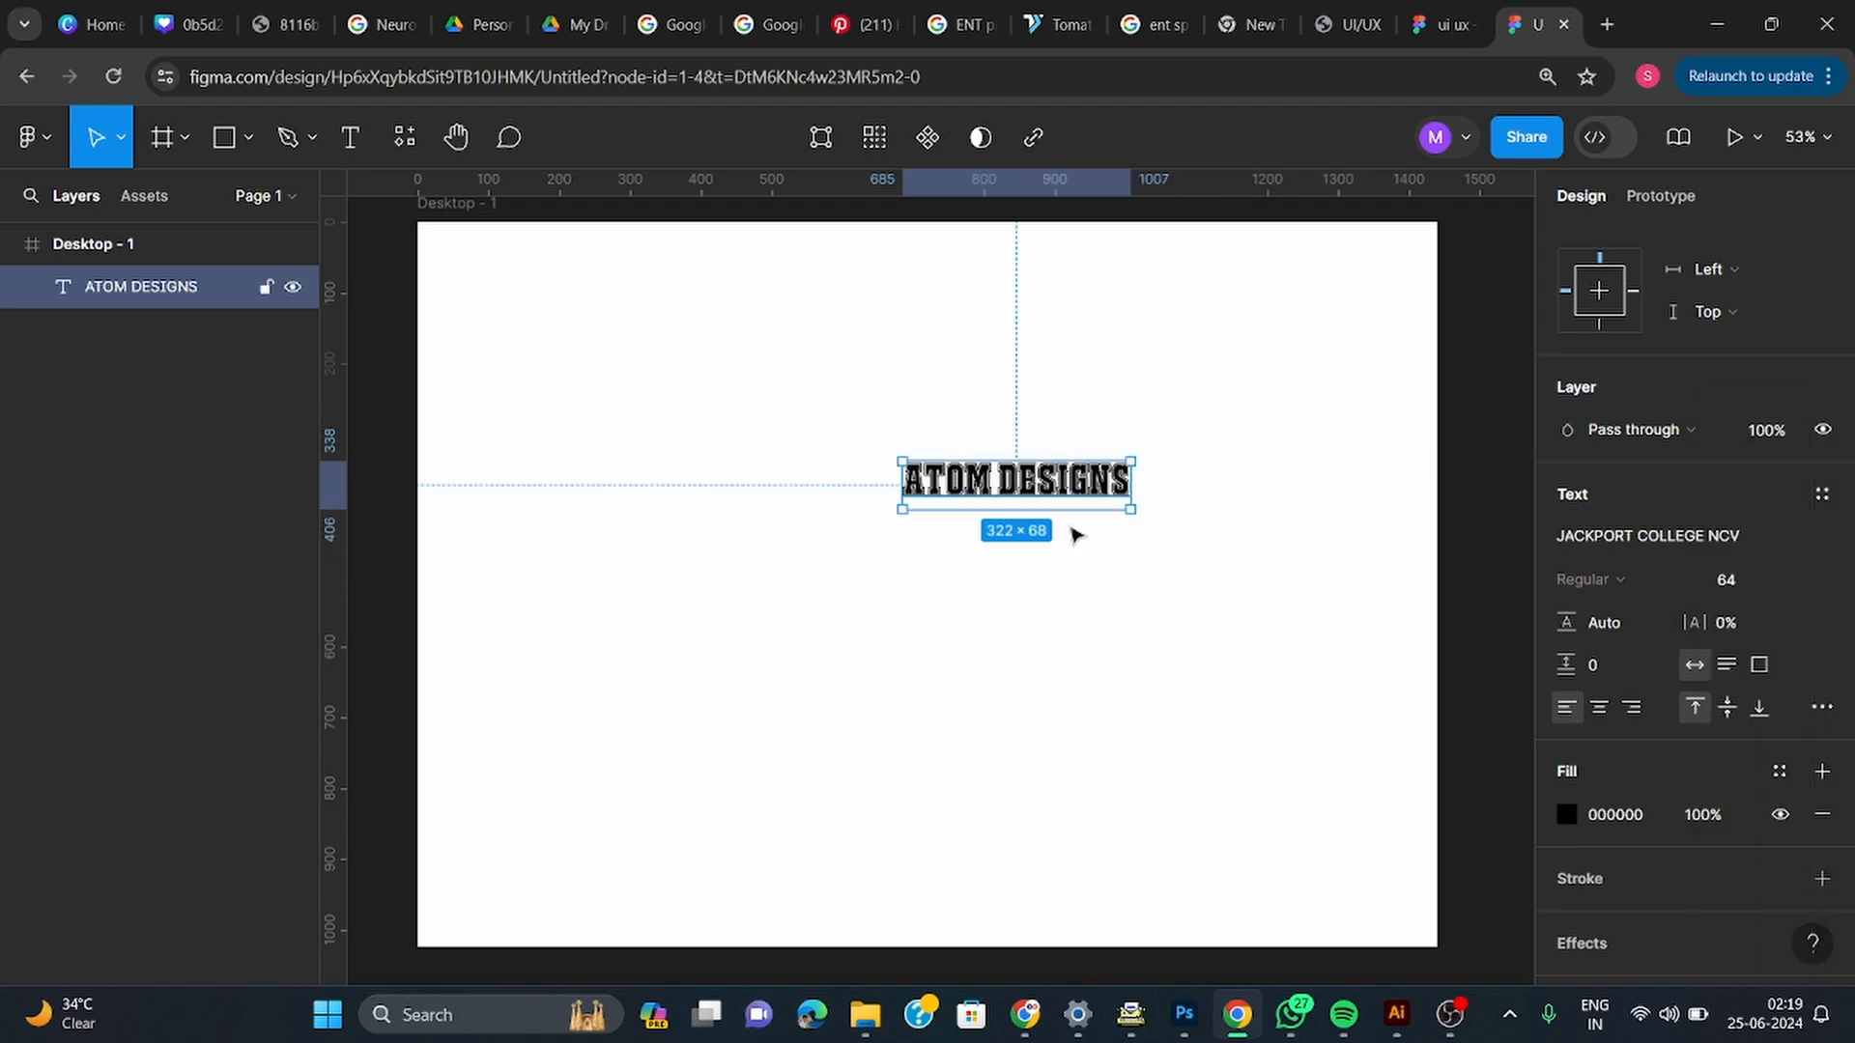
drag(1075, 485, 994, 462)
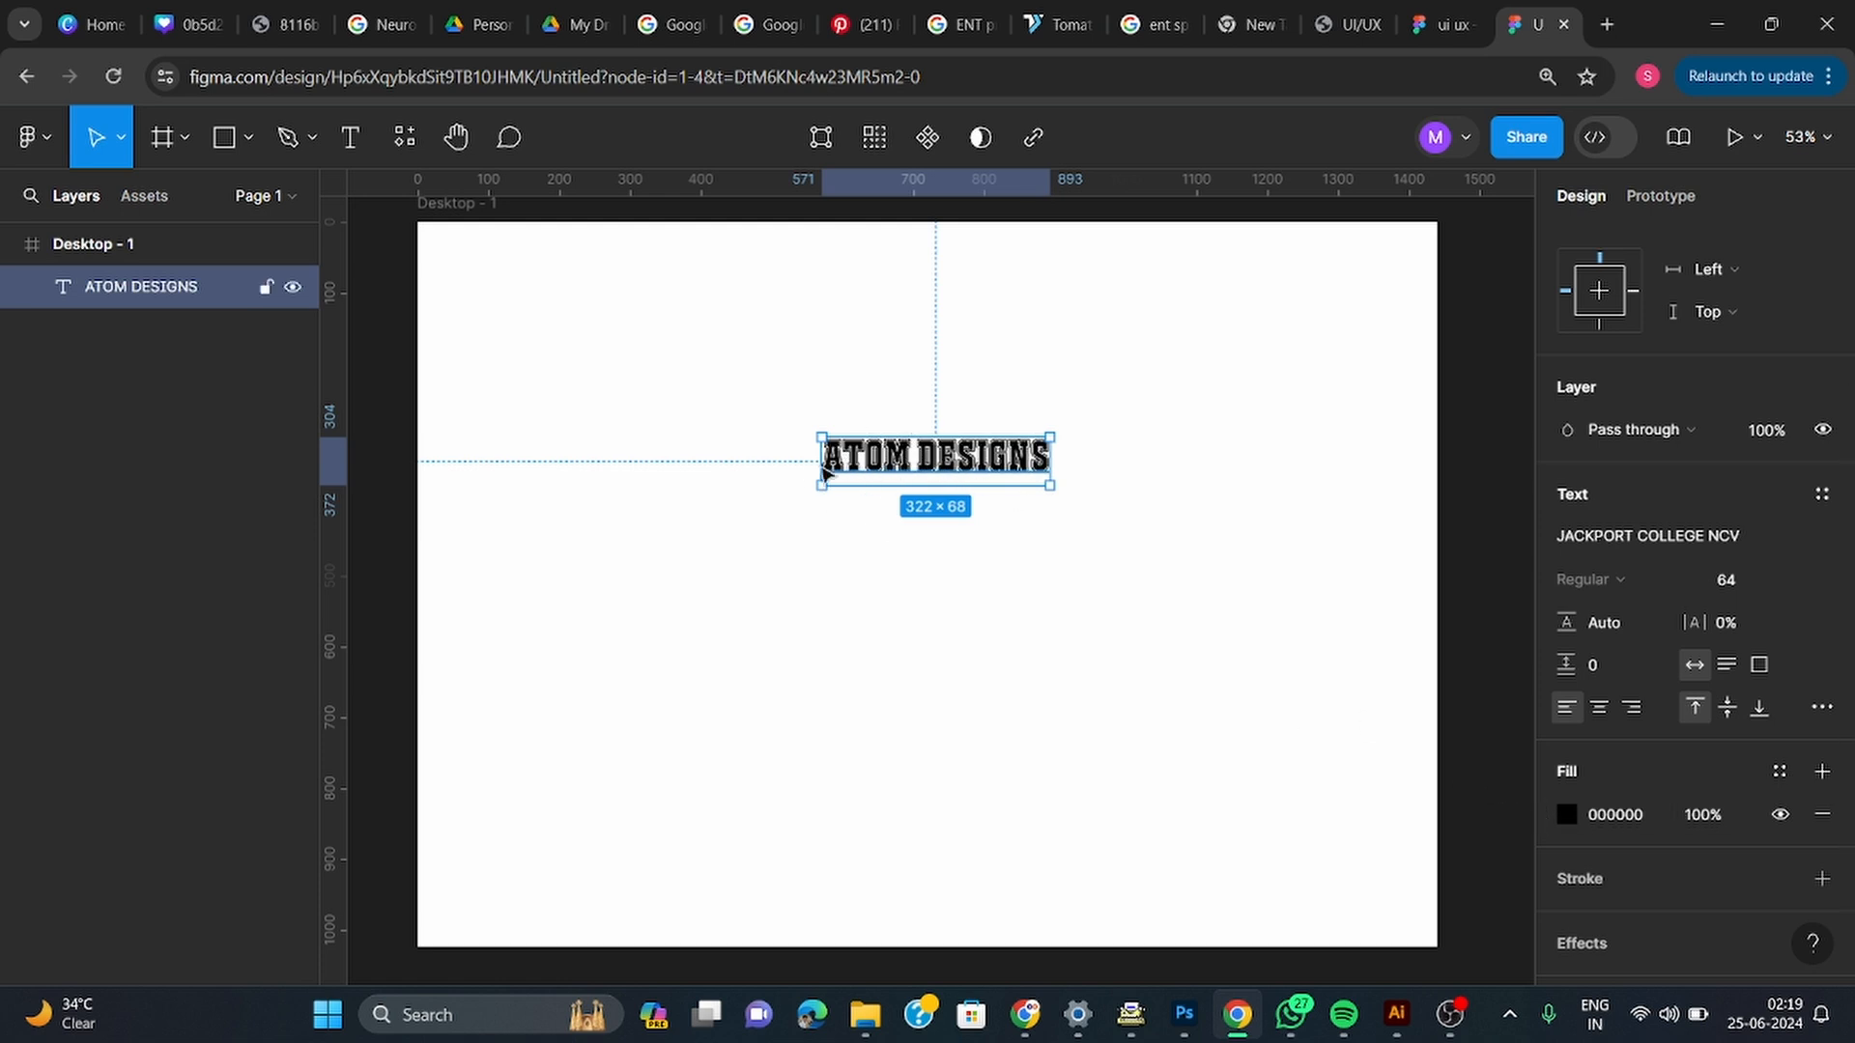
Change the text's fill to the dark red AA0909
click(1566, 814)
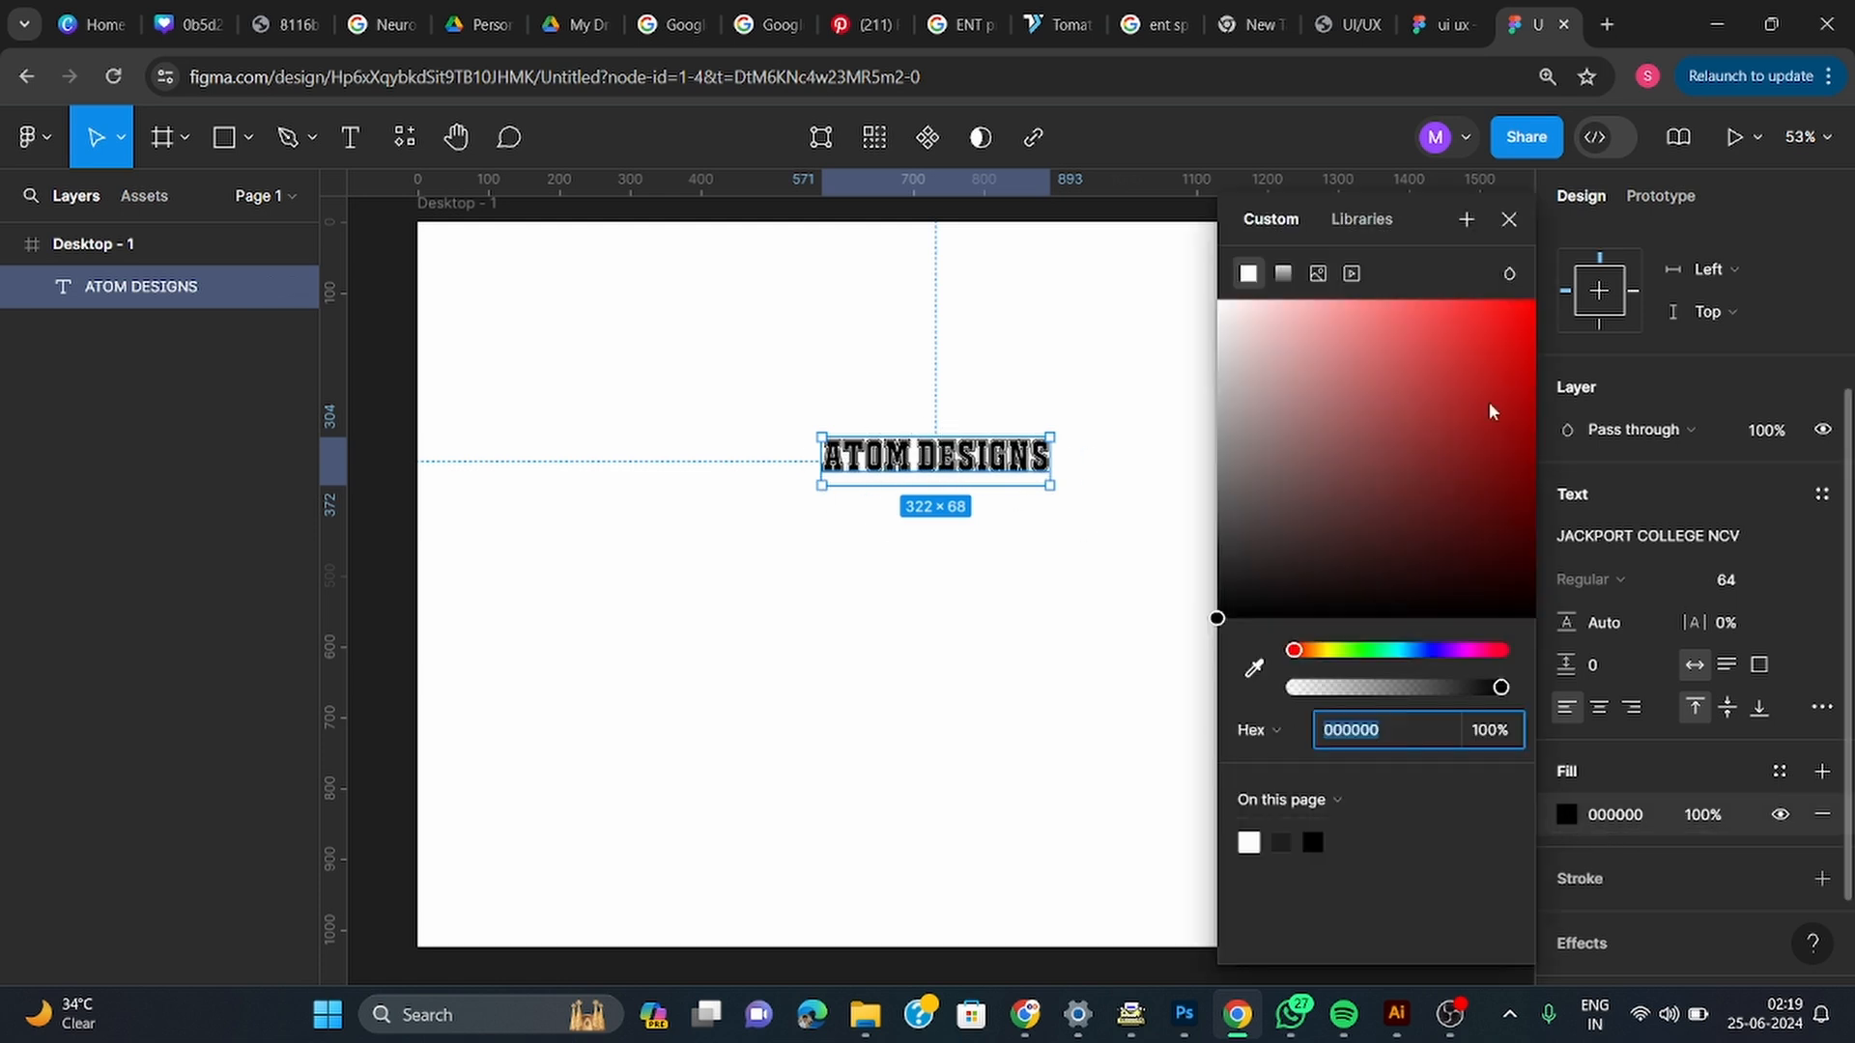
click(1518, 405)
click(1509, 220)
scroll(1650, 691, down, 2)
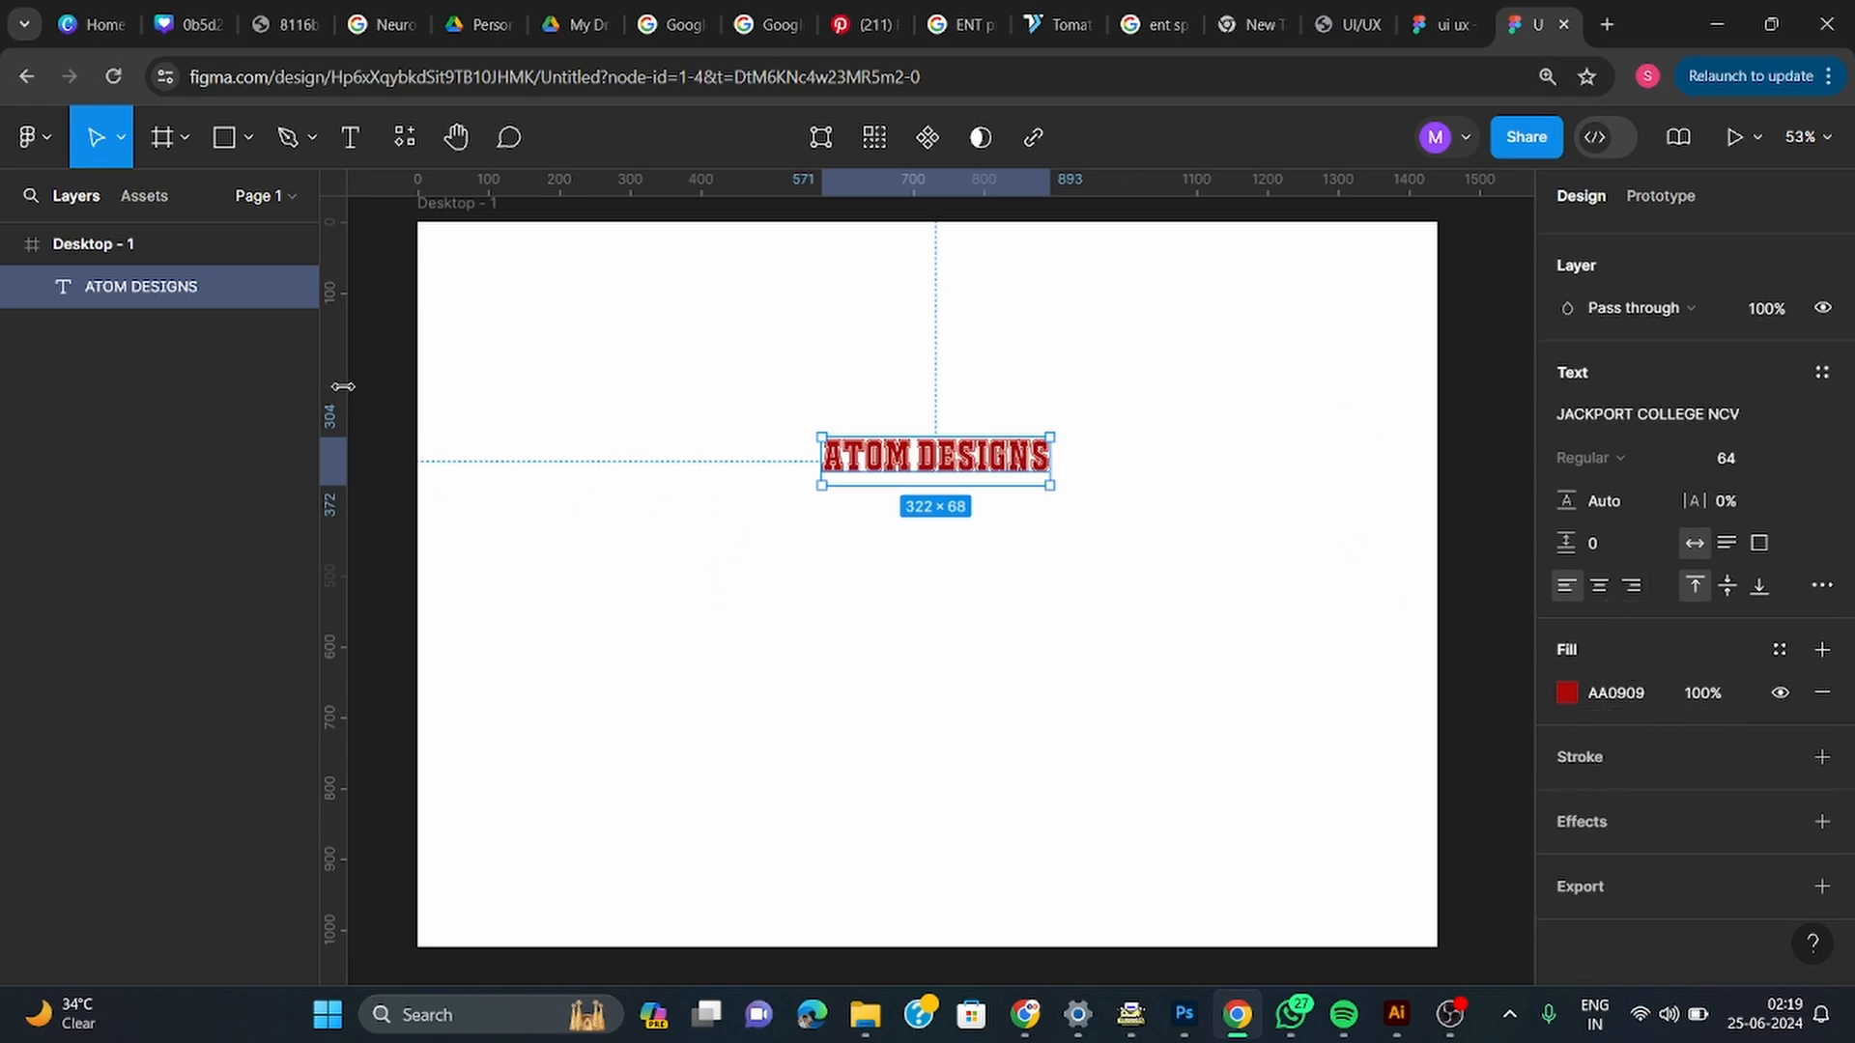
Add a stroke to the ATOM DESIGNS text, trying white (FFFFFF) before setting it to black (000000), and keep its position outside
click(382, 277)
click(968, 479)
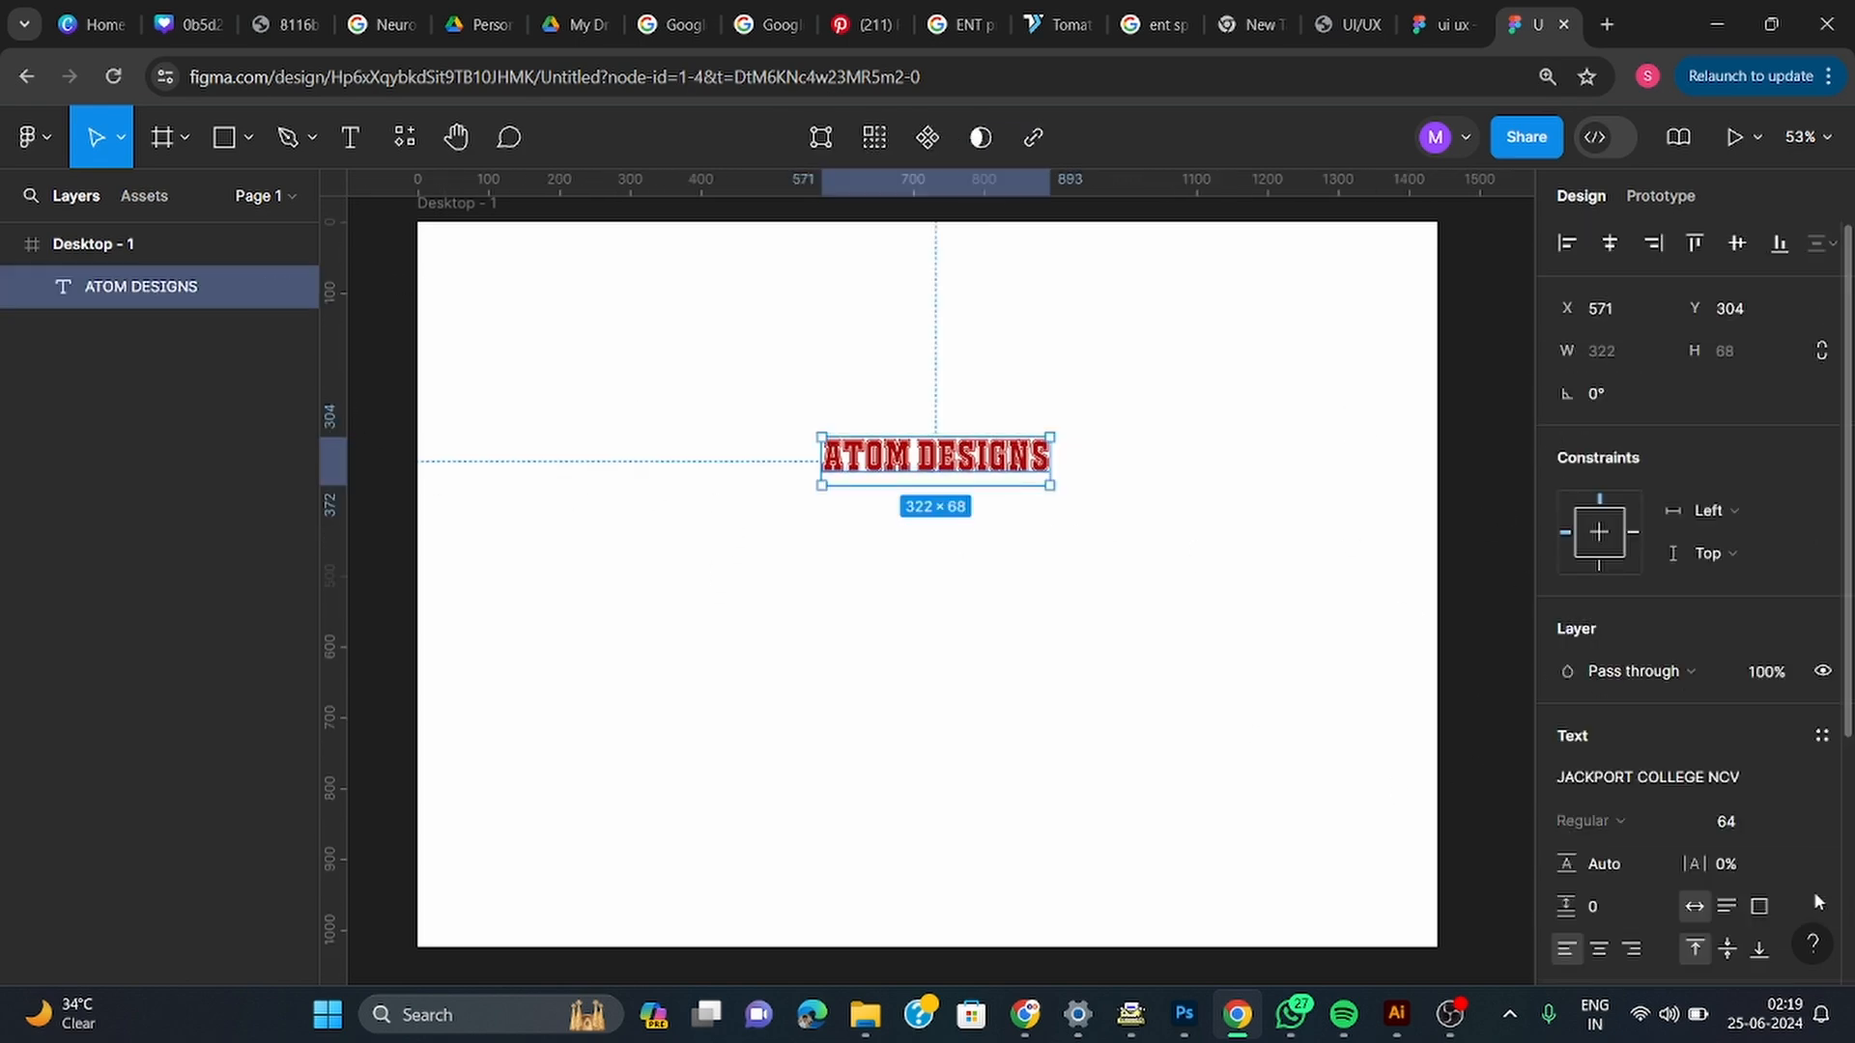
scroll(1700, 860, down, 2)
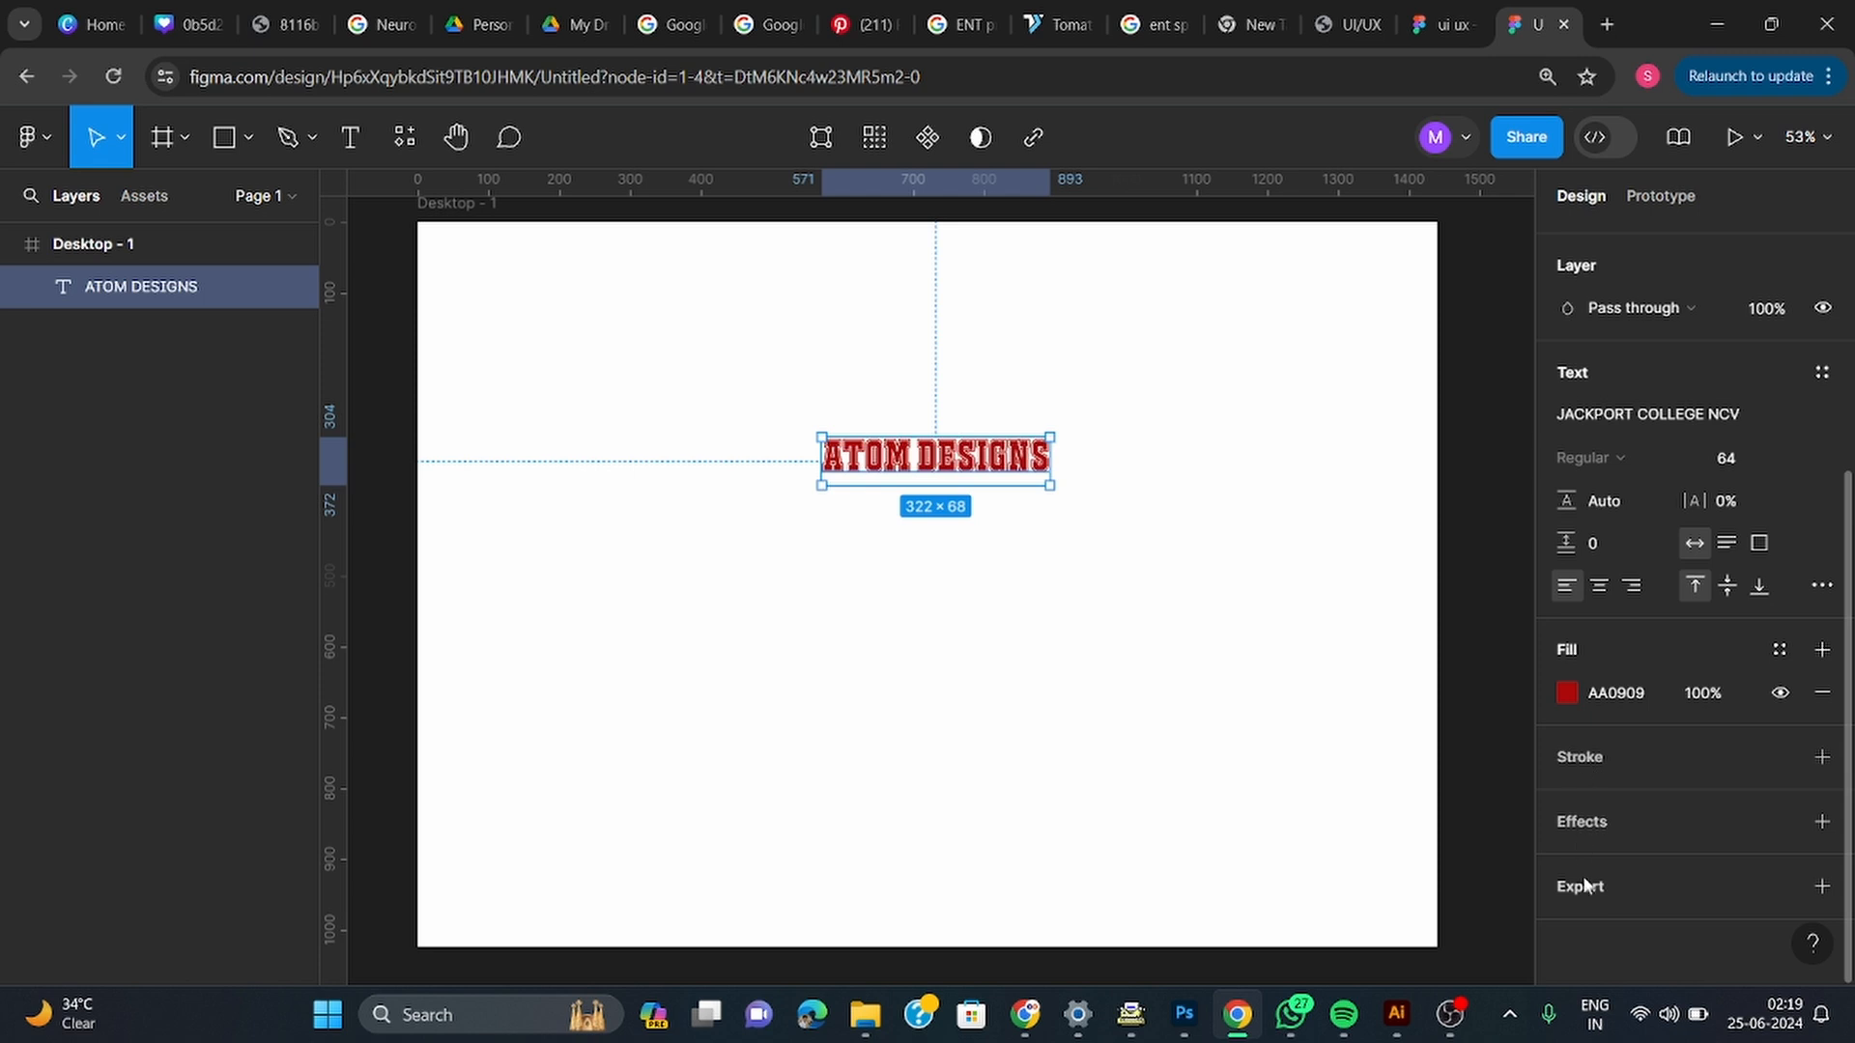
click(1584, 761)
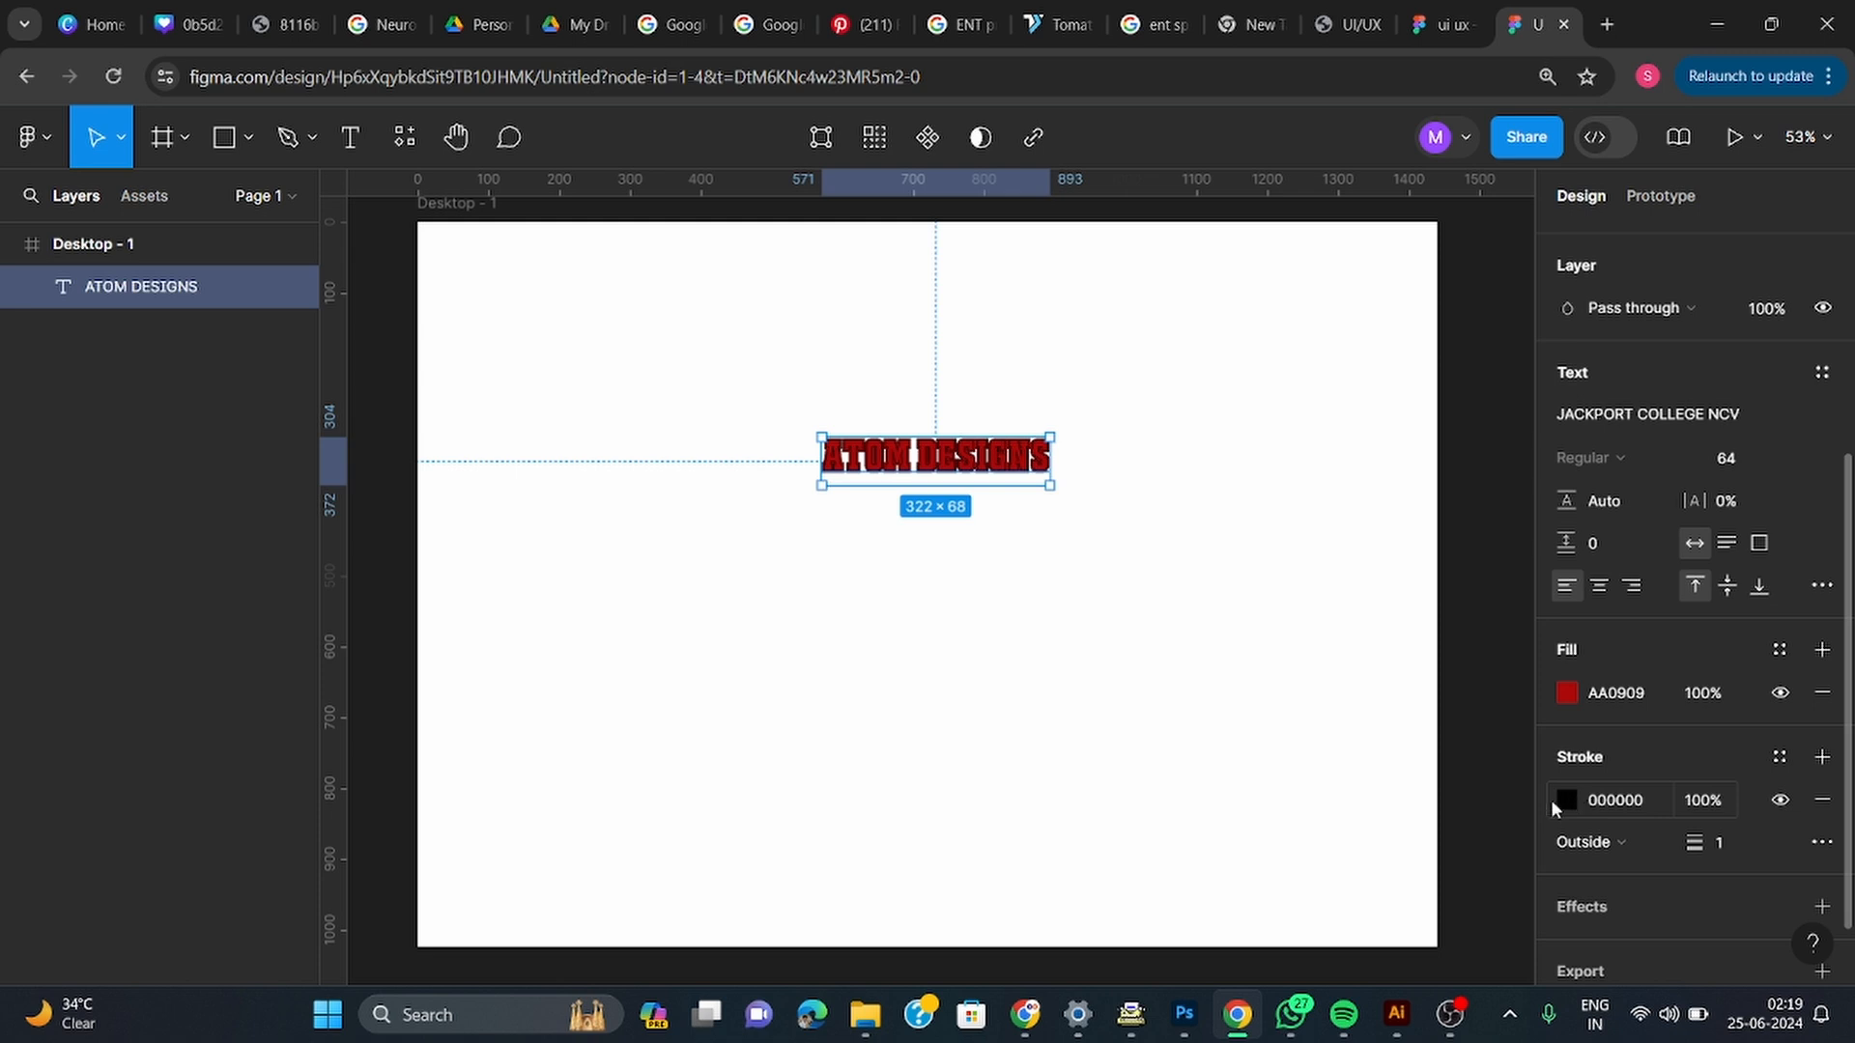
click(1568, 801)
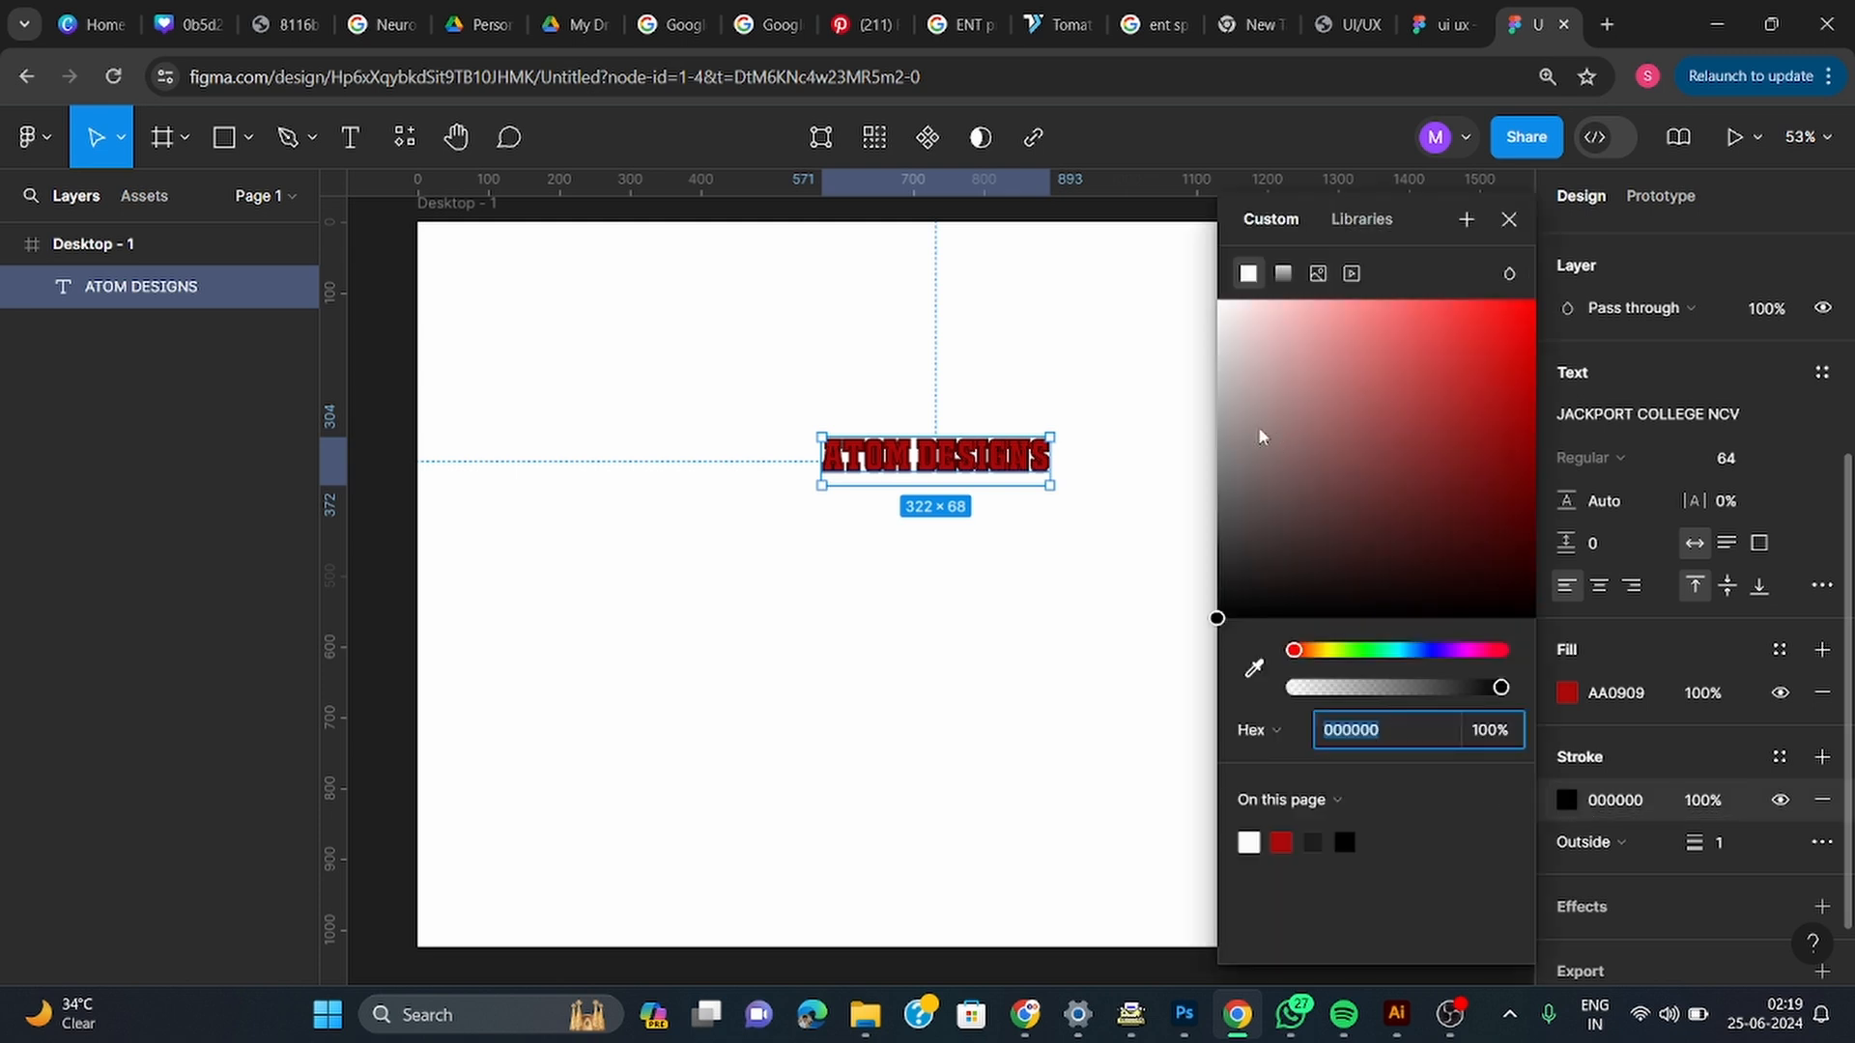
drag(1257, 426, 1212, 295)
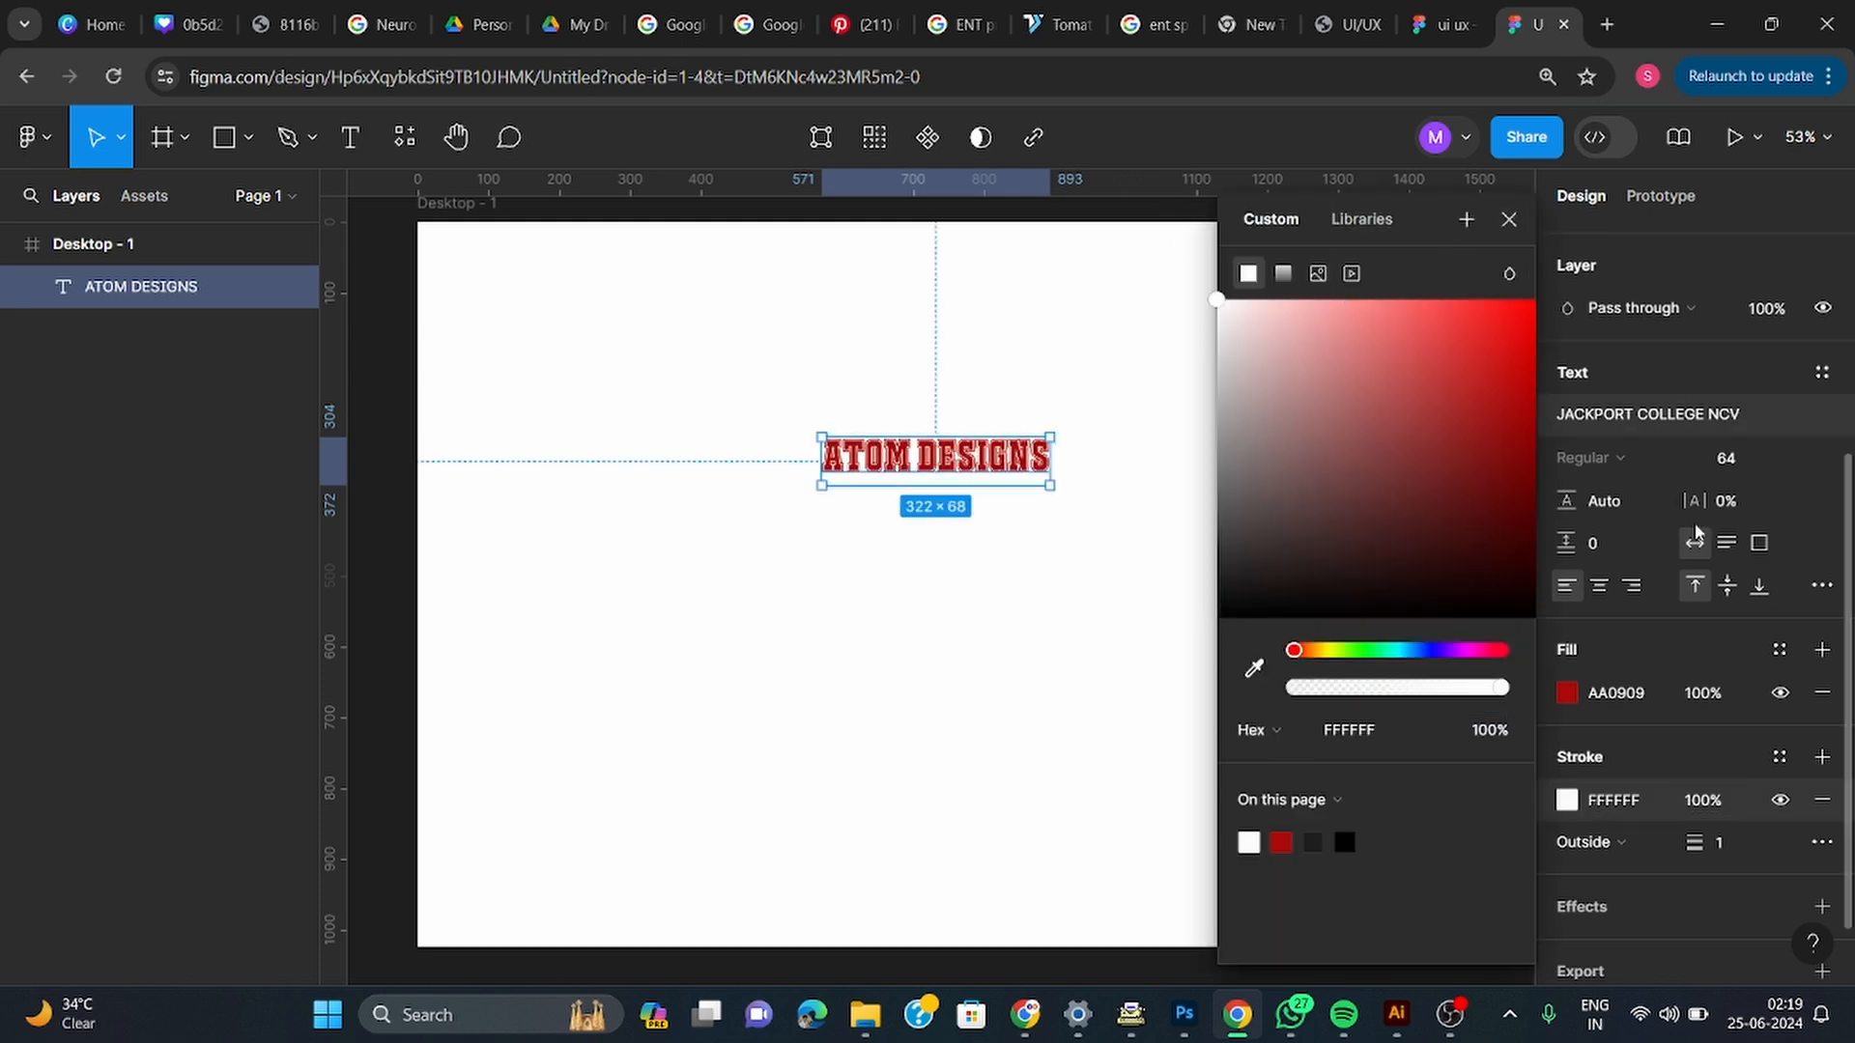
drag(1271, 570, 1213, 622)
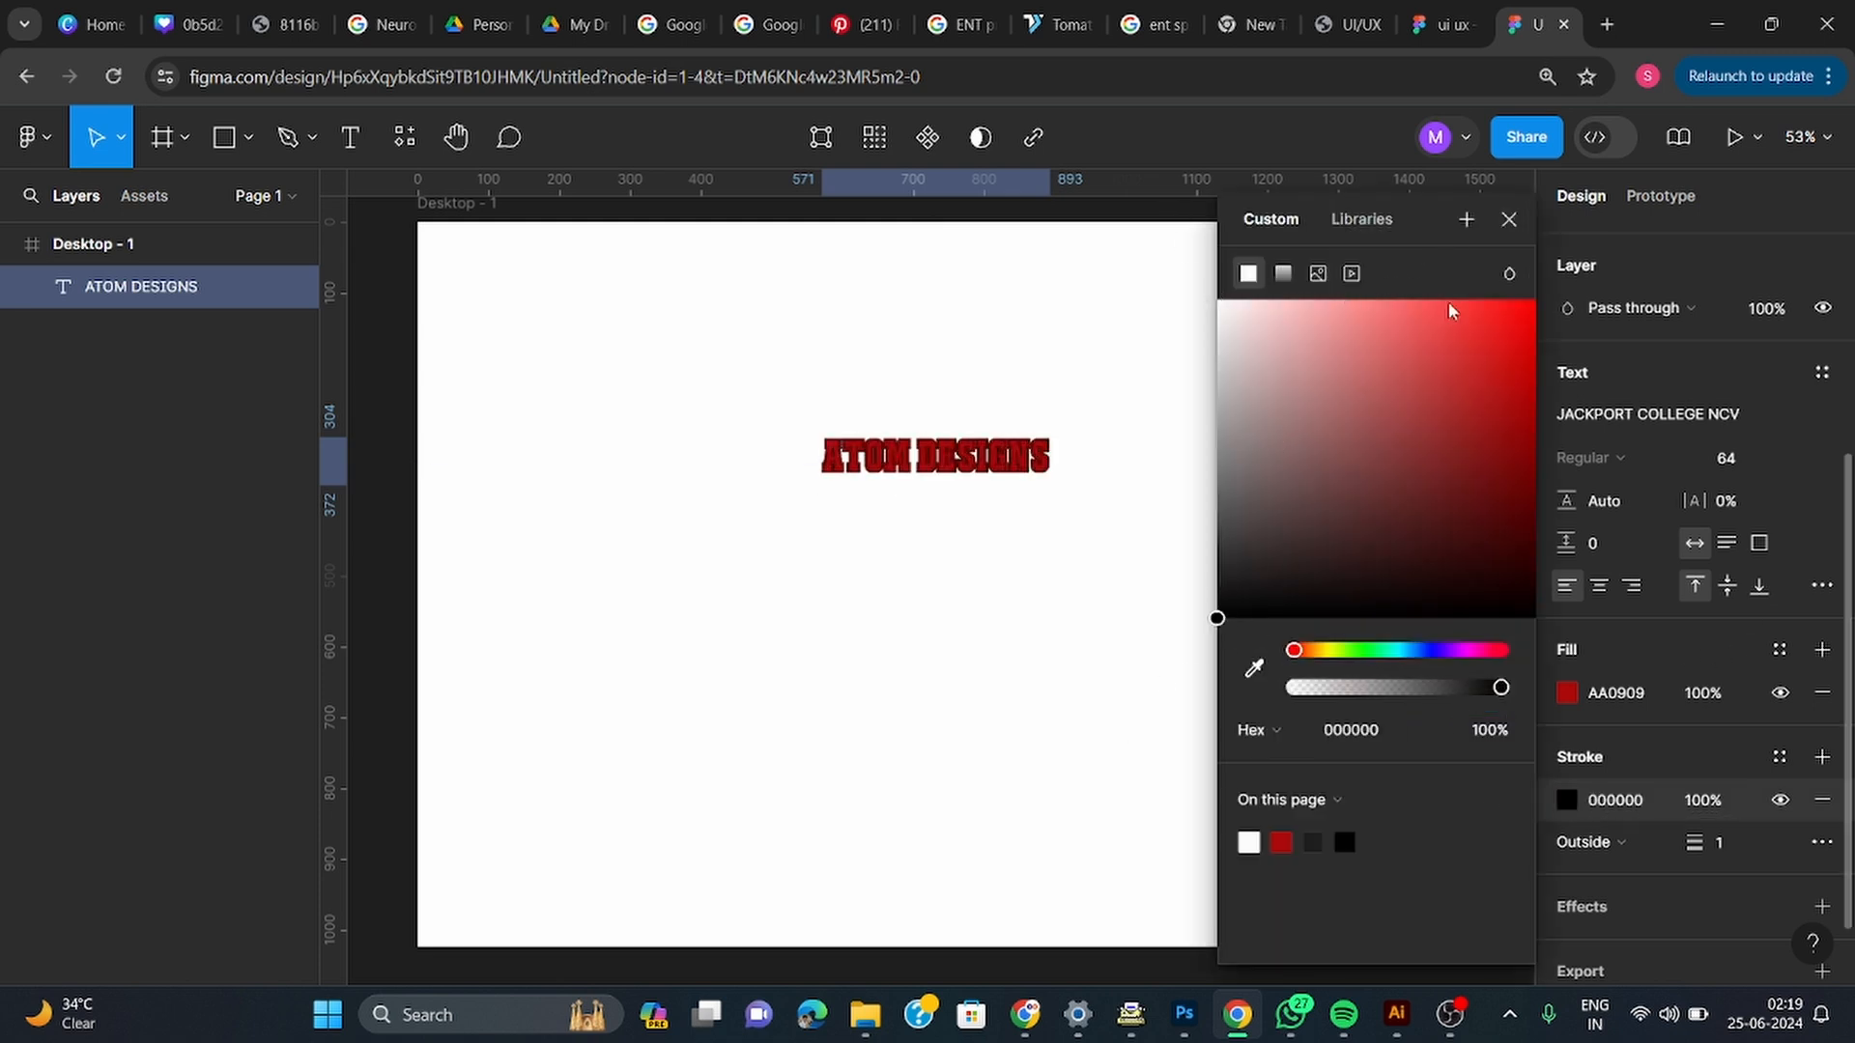
click(1509, 224)
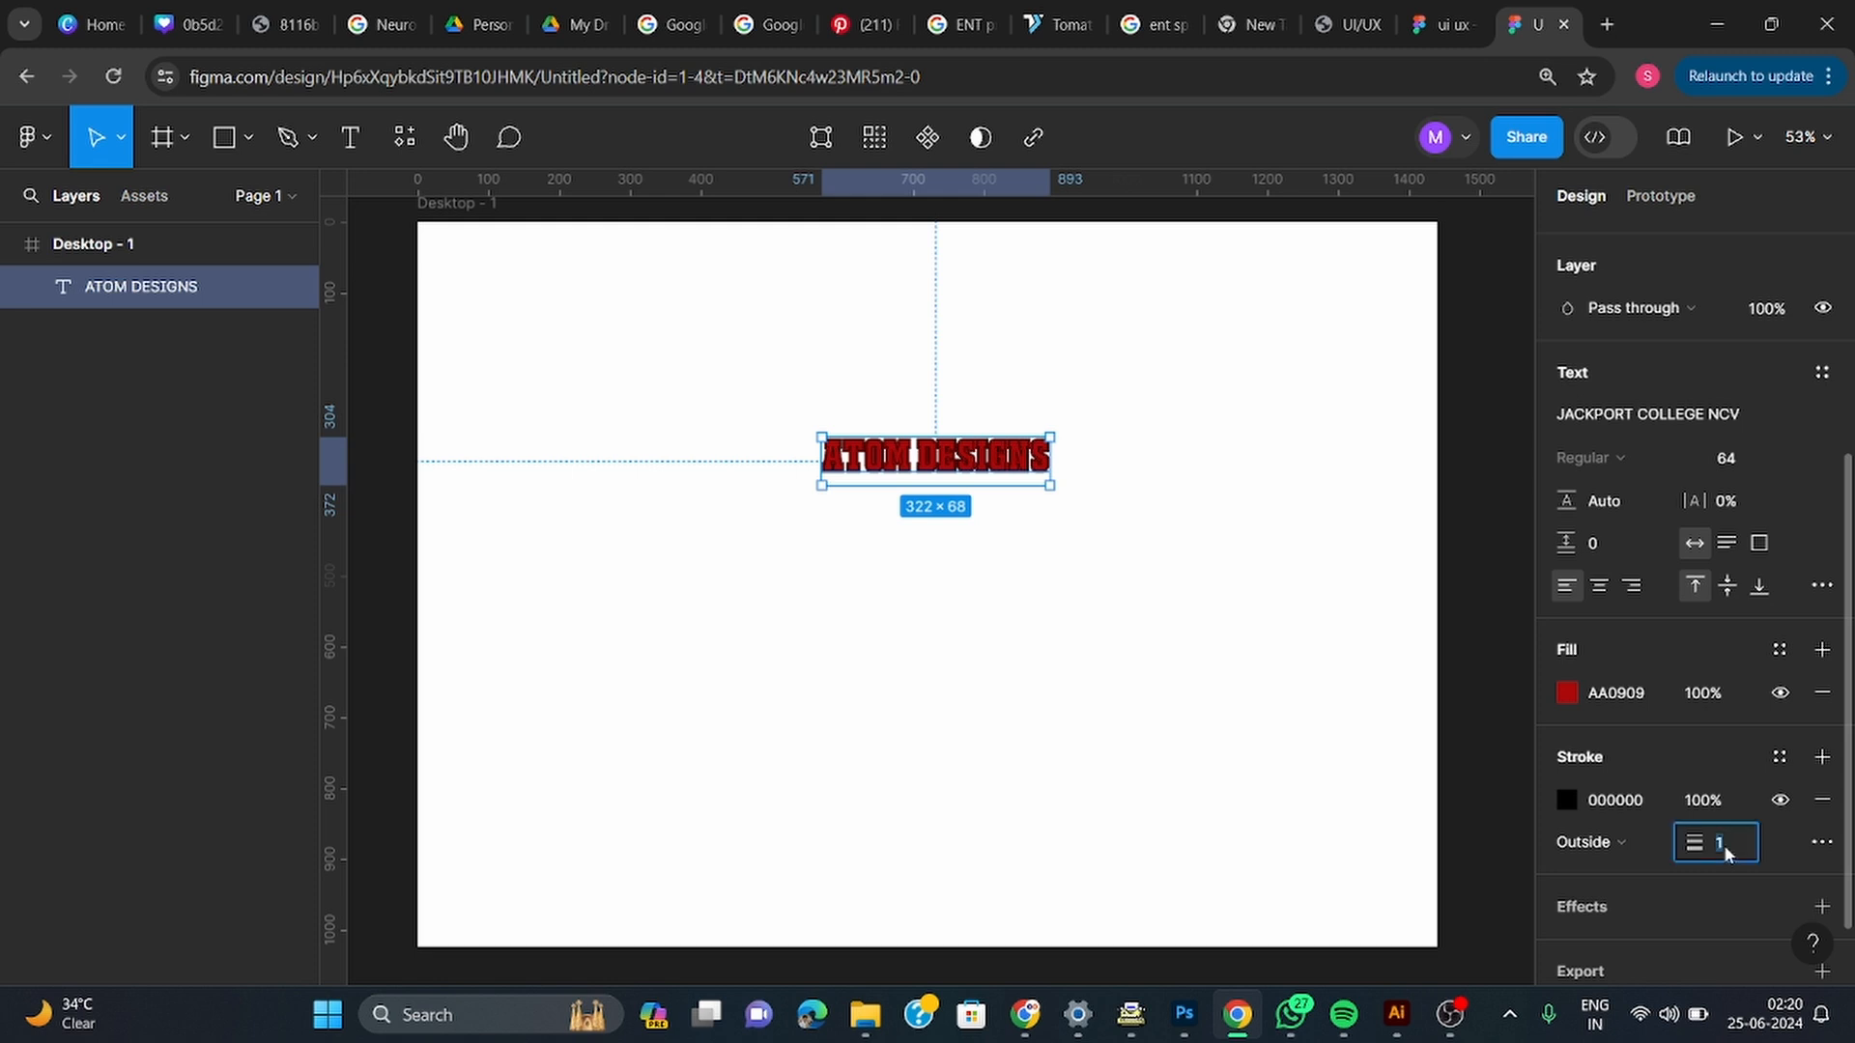
click(1589, 842)
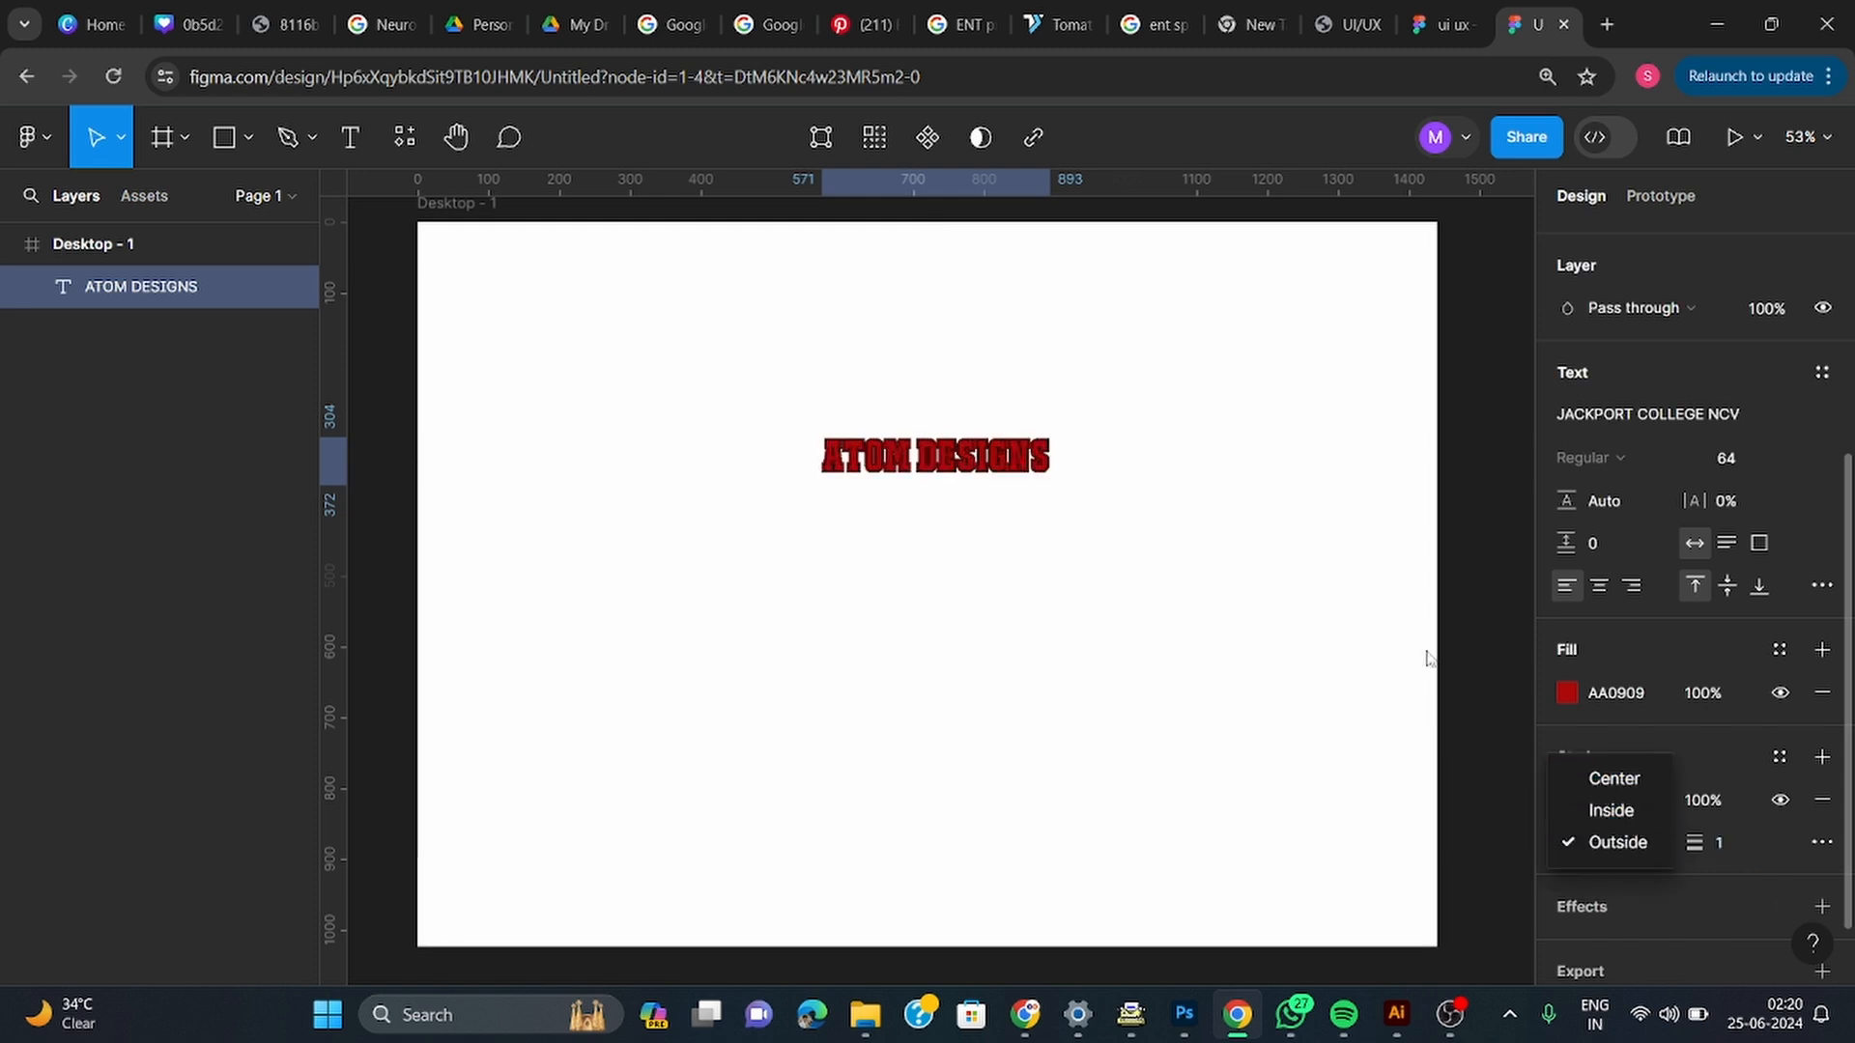
click(1507, 604)
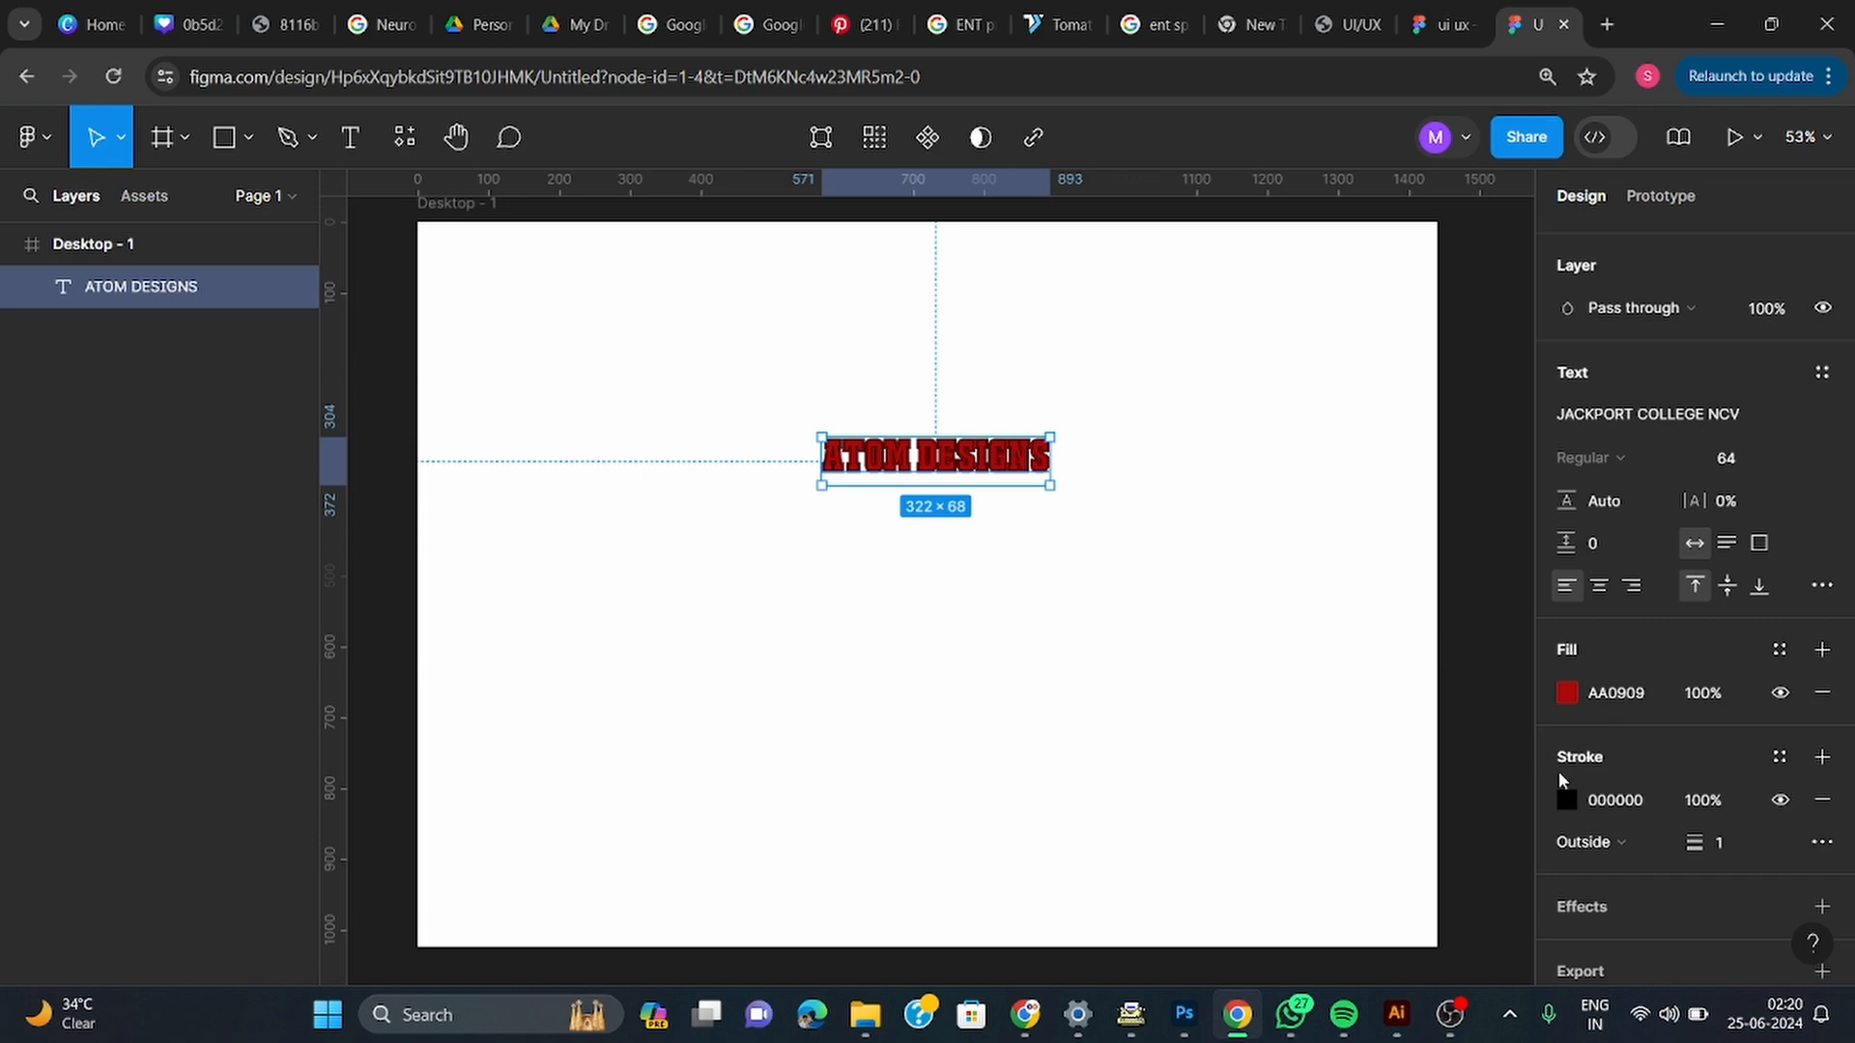
Add a drop shadow effect to the ATOM DESIGNS text and review the other available effect types
scroll(1584, 811, down, 1)
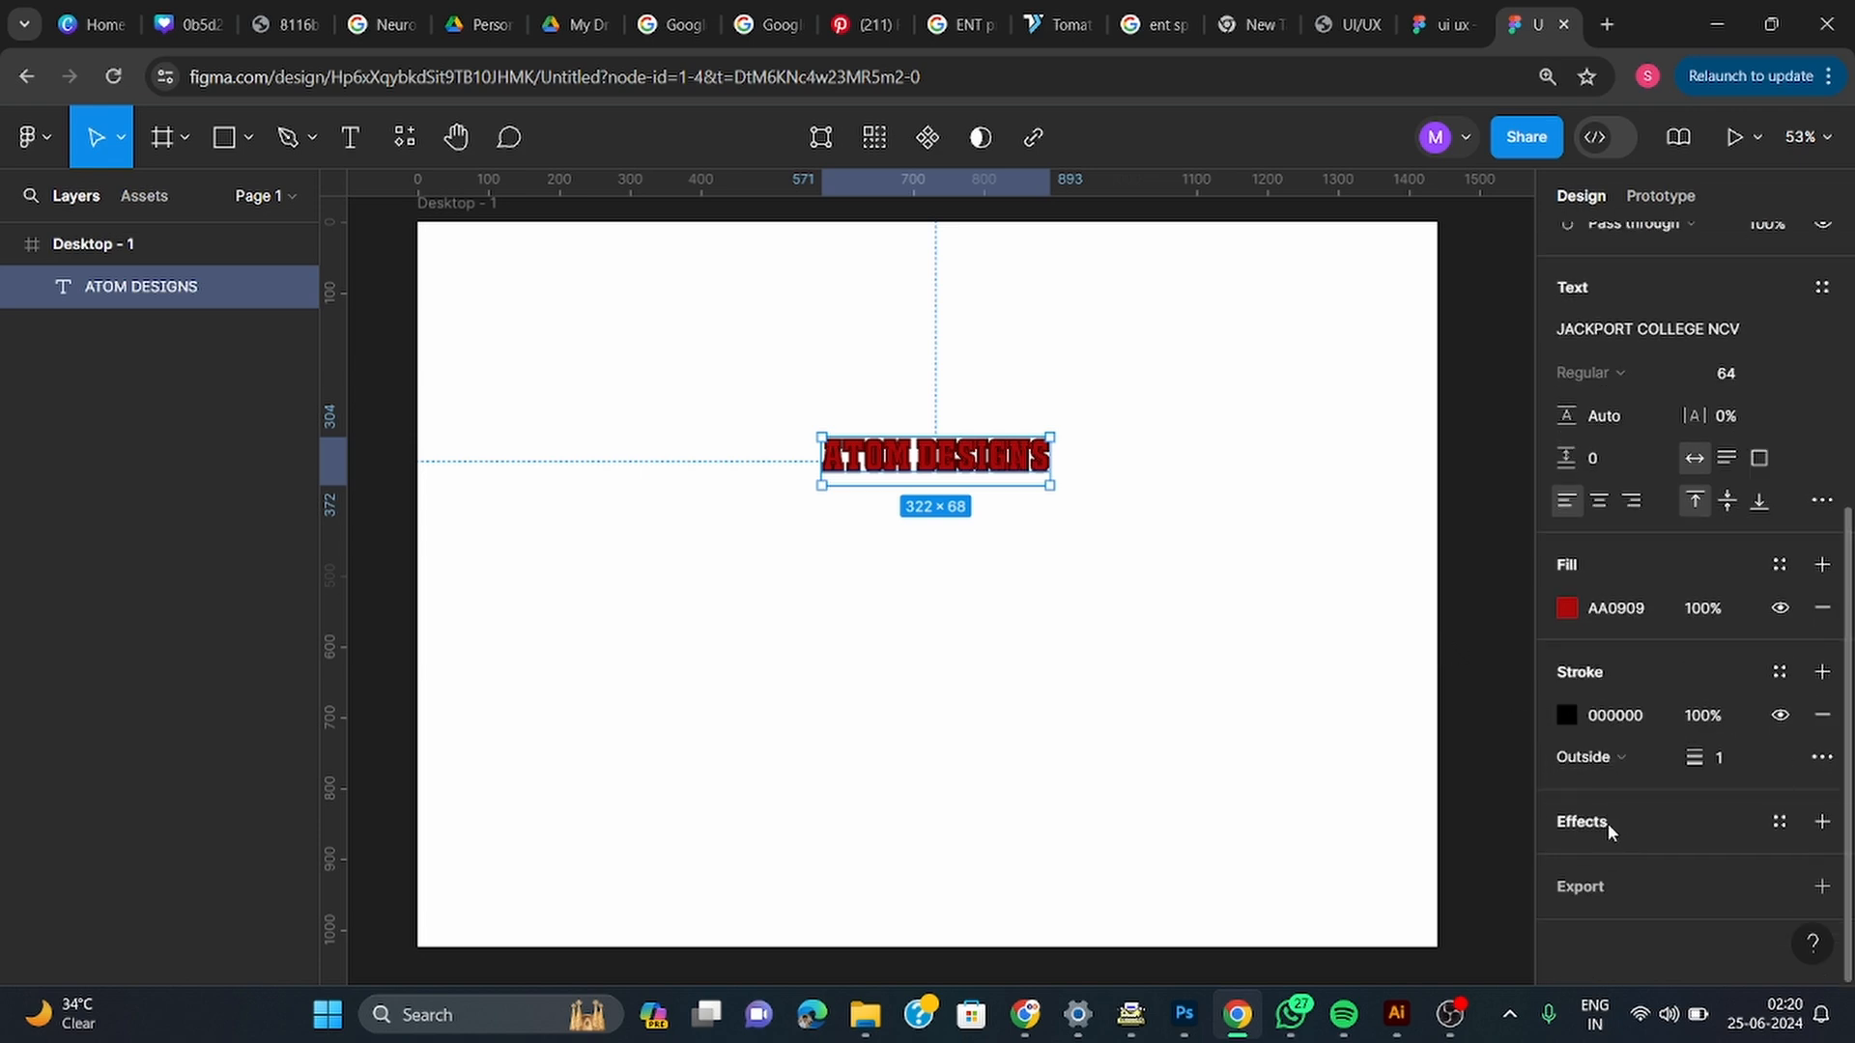
click(1608, 825)
click(1674, 822)
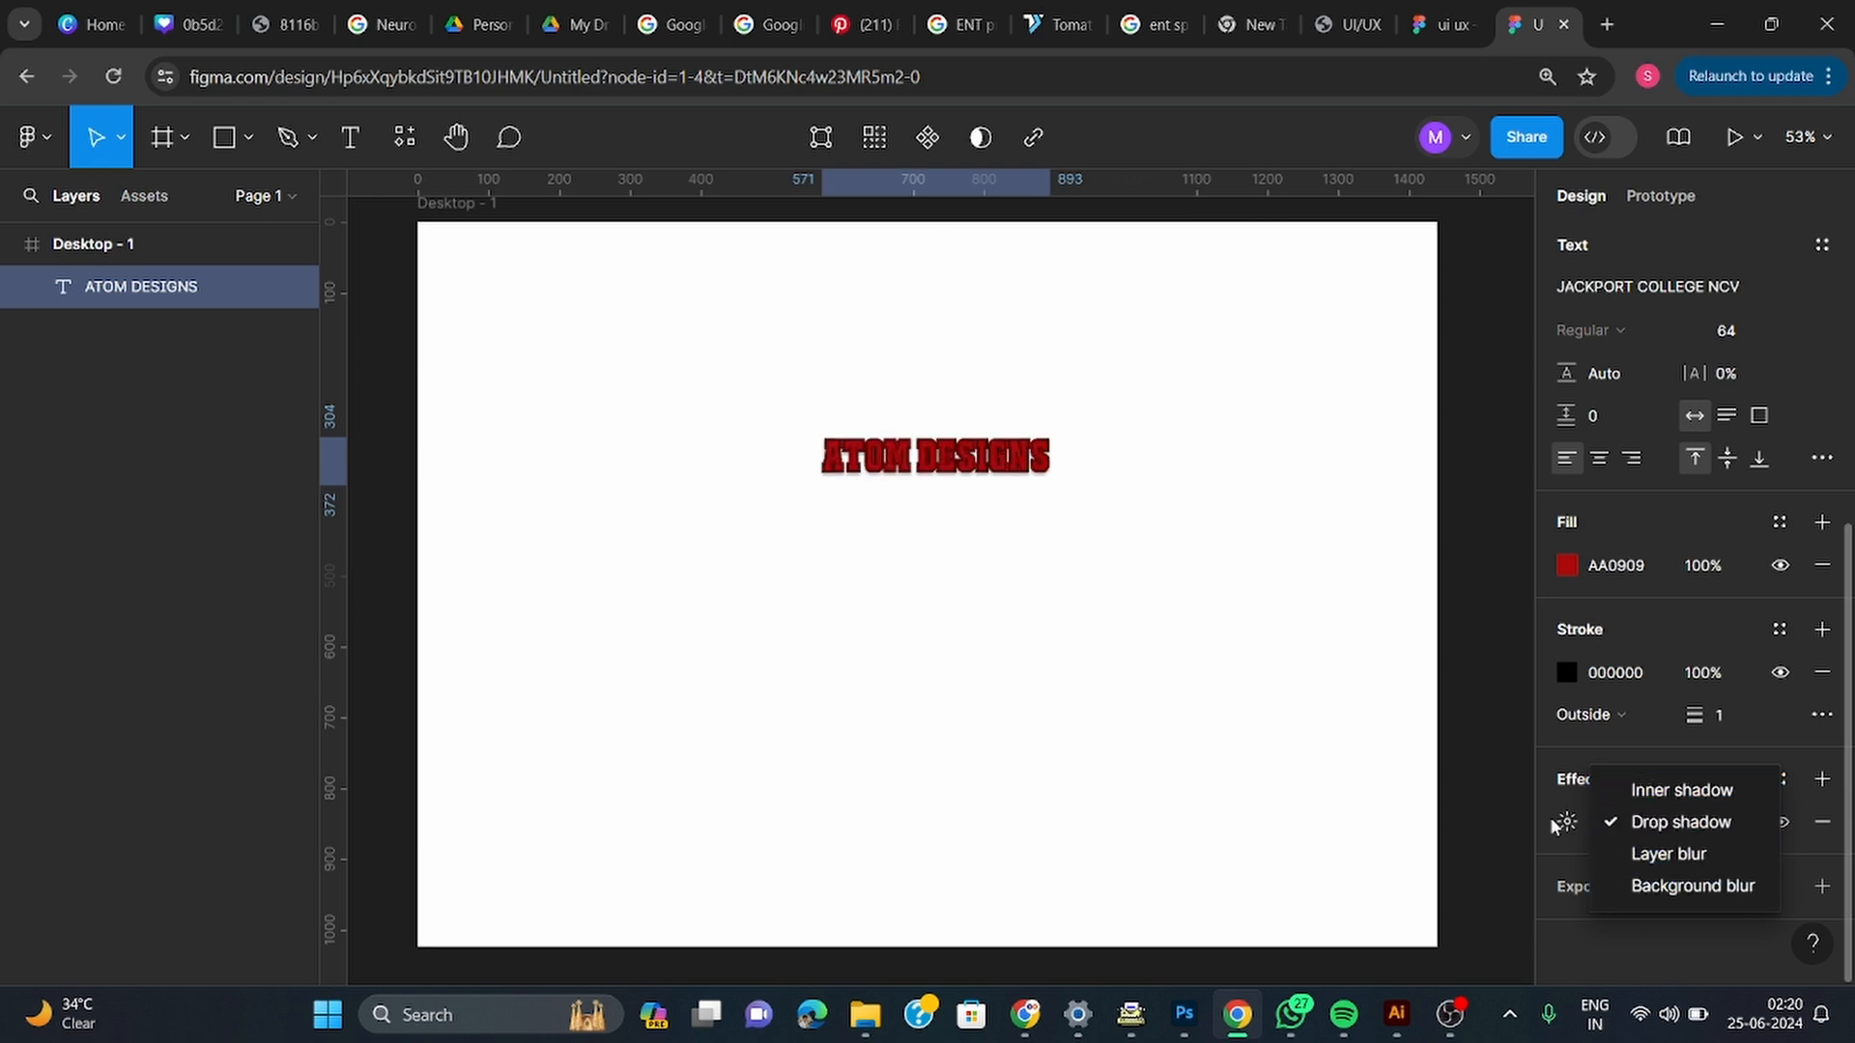
click(1426, 834)
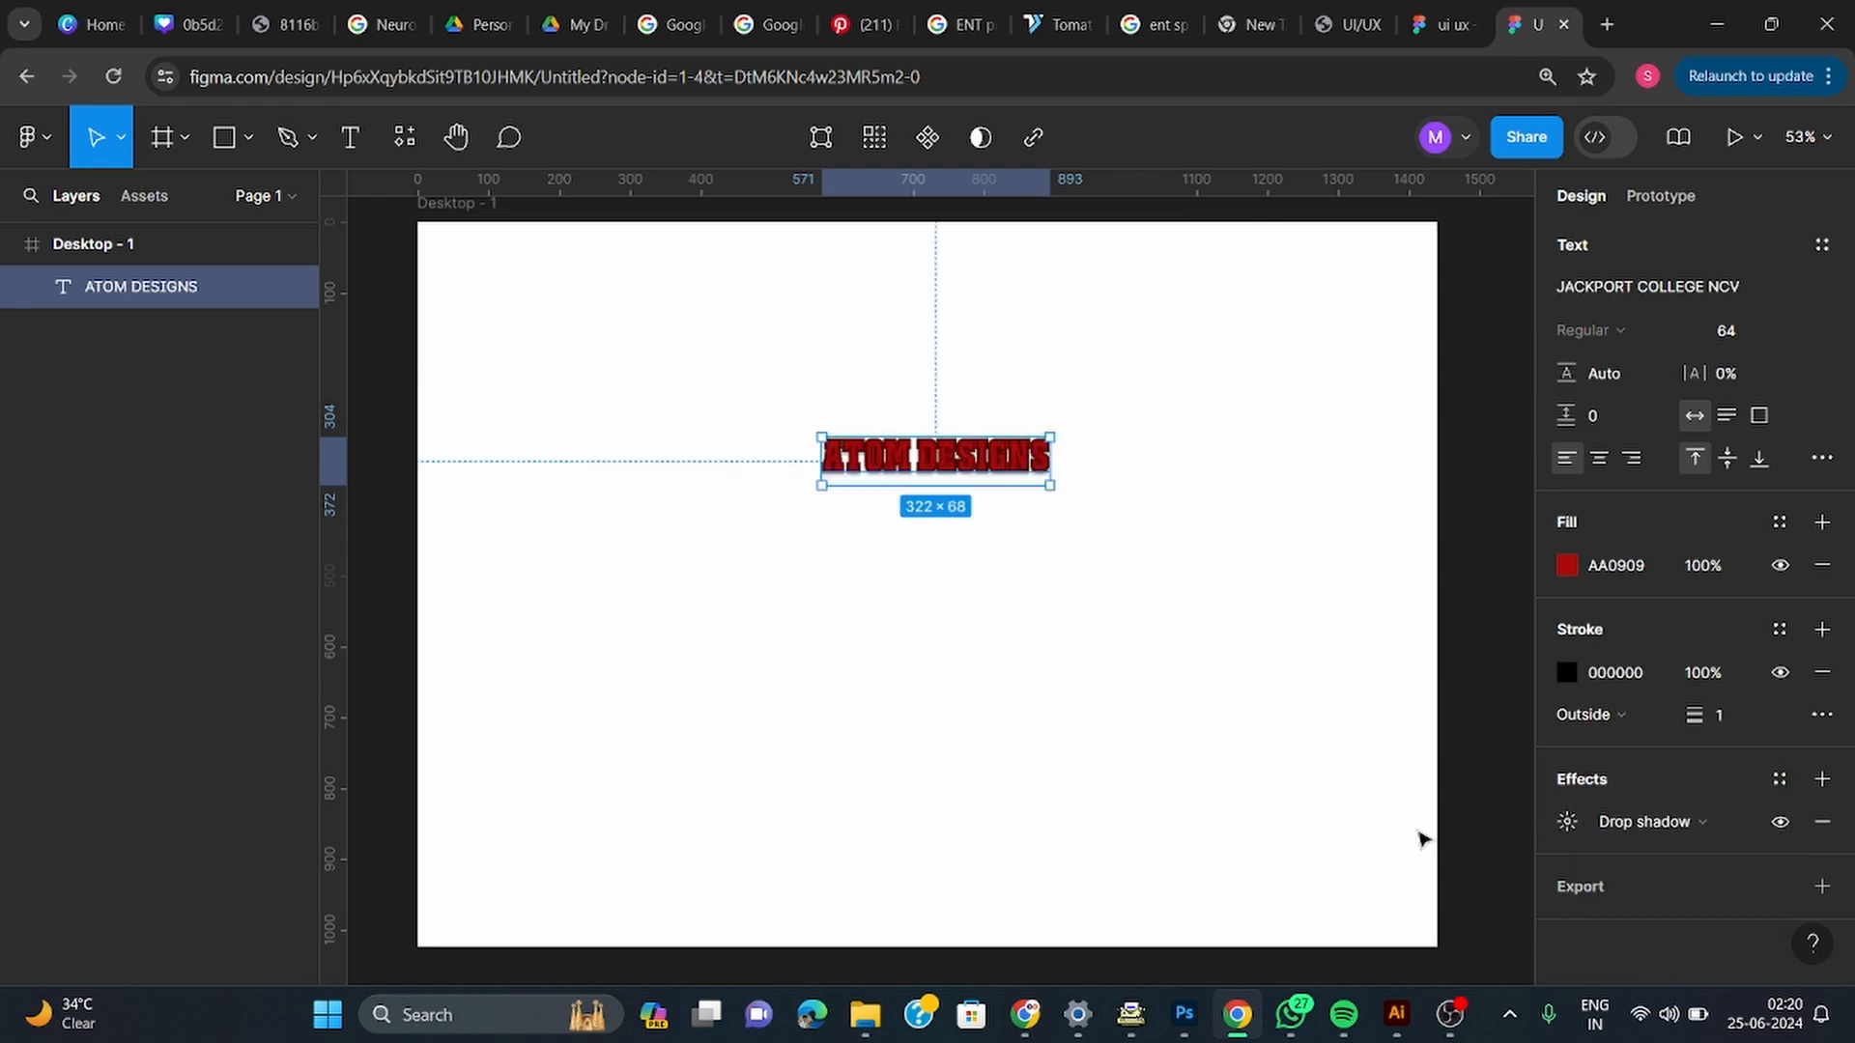
Add an export setting to the ATOM DESIGNS text, review the file formats and keep PNG
click(1597, 890)
scroll(1695, 846, down, 2)
click(1783, 787)
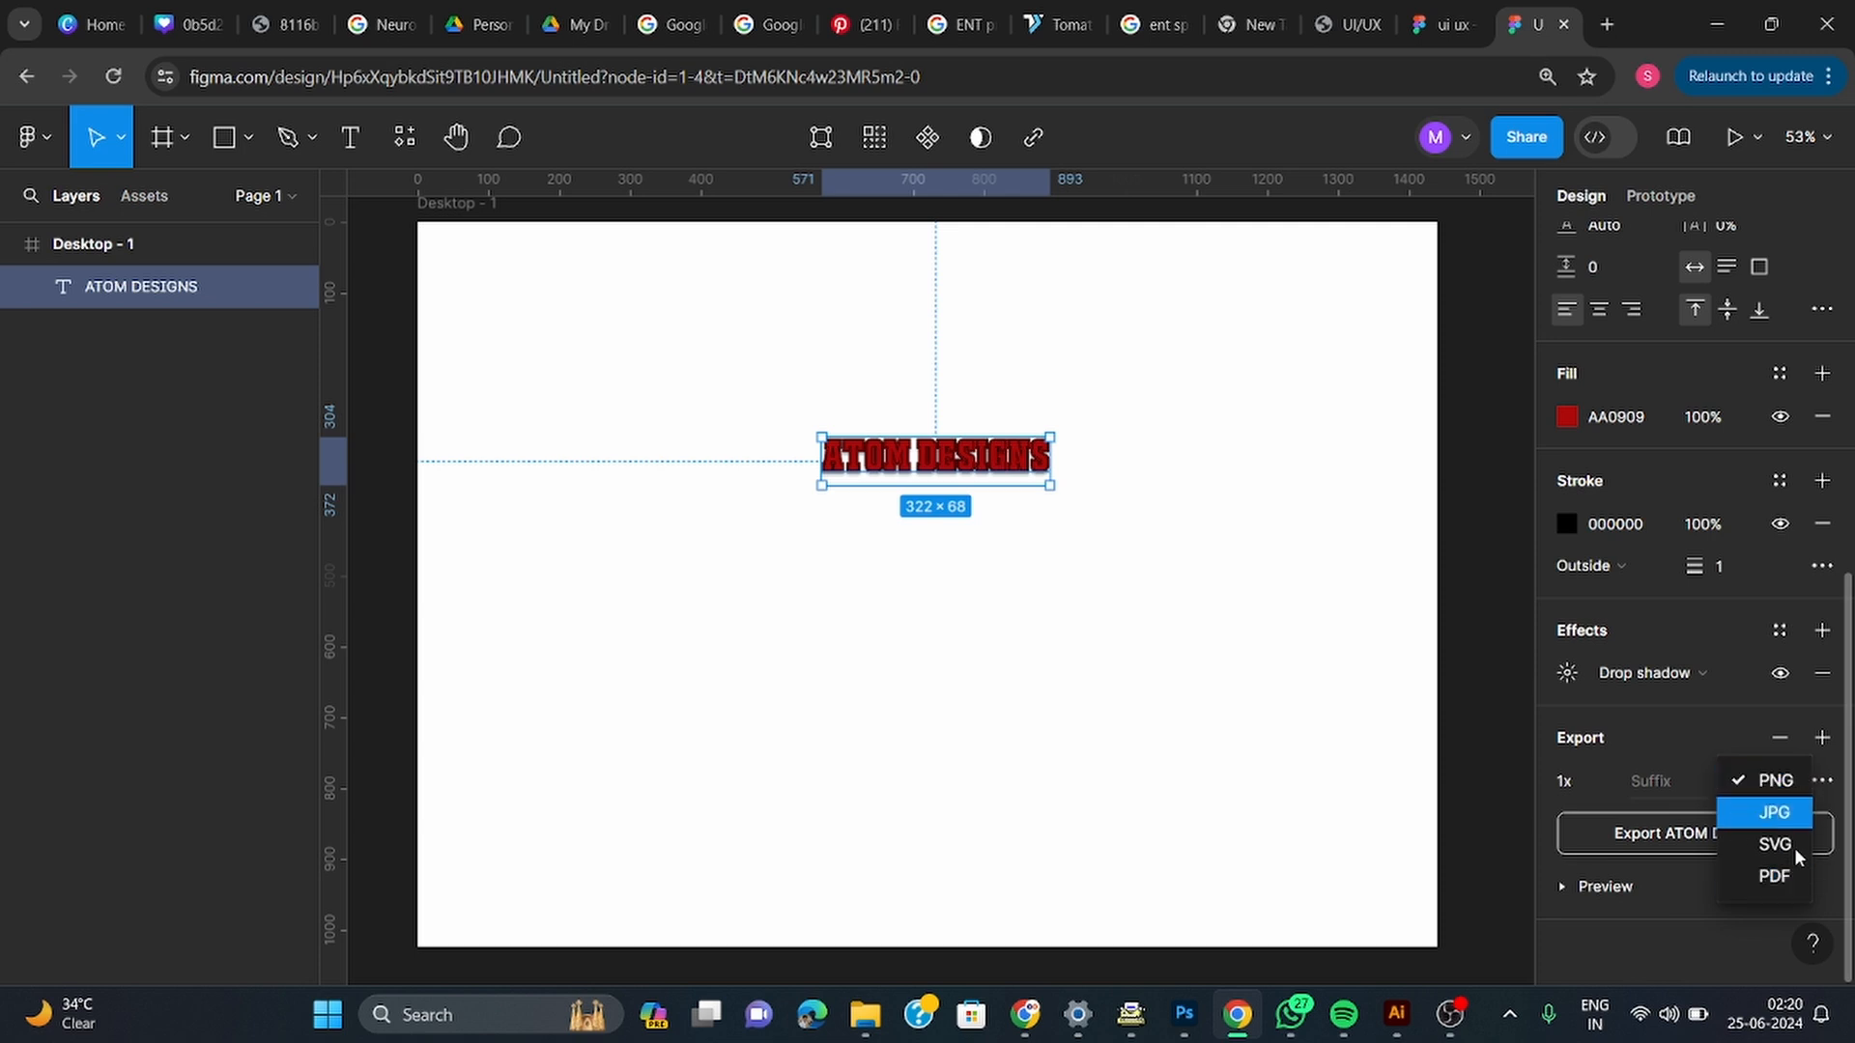
click(1473, 365)
Look at the prototype settings of the ATOM DESIGNS text and return to review its design properties
scroll(1491, 310, up, 3)
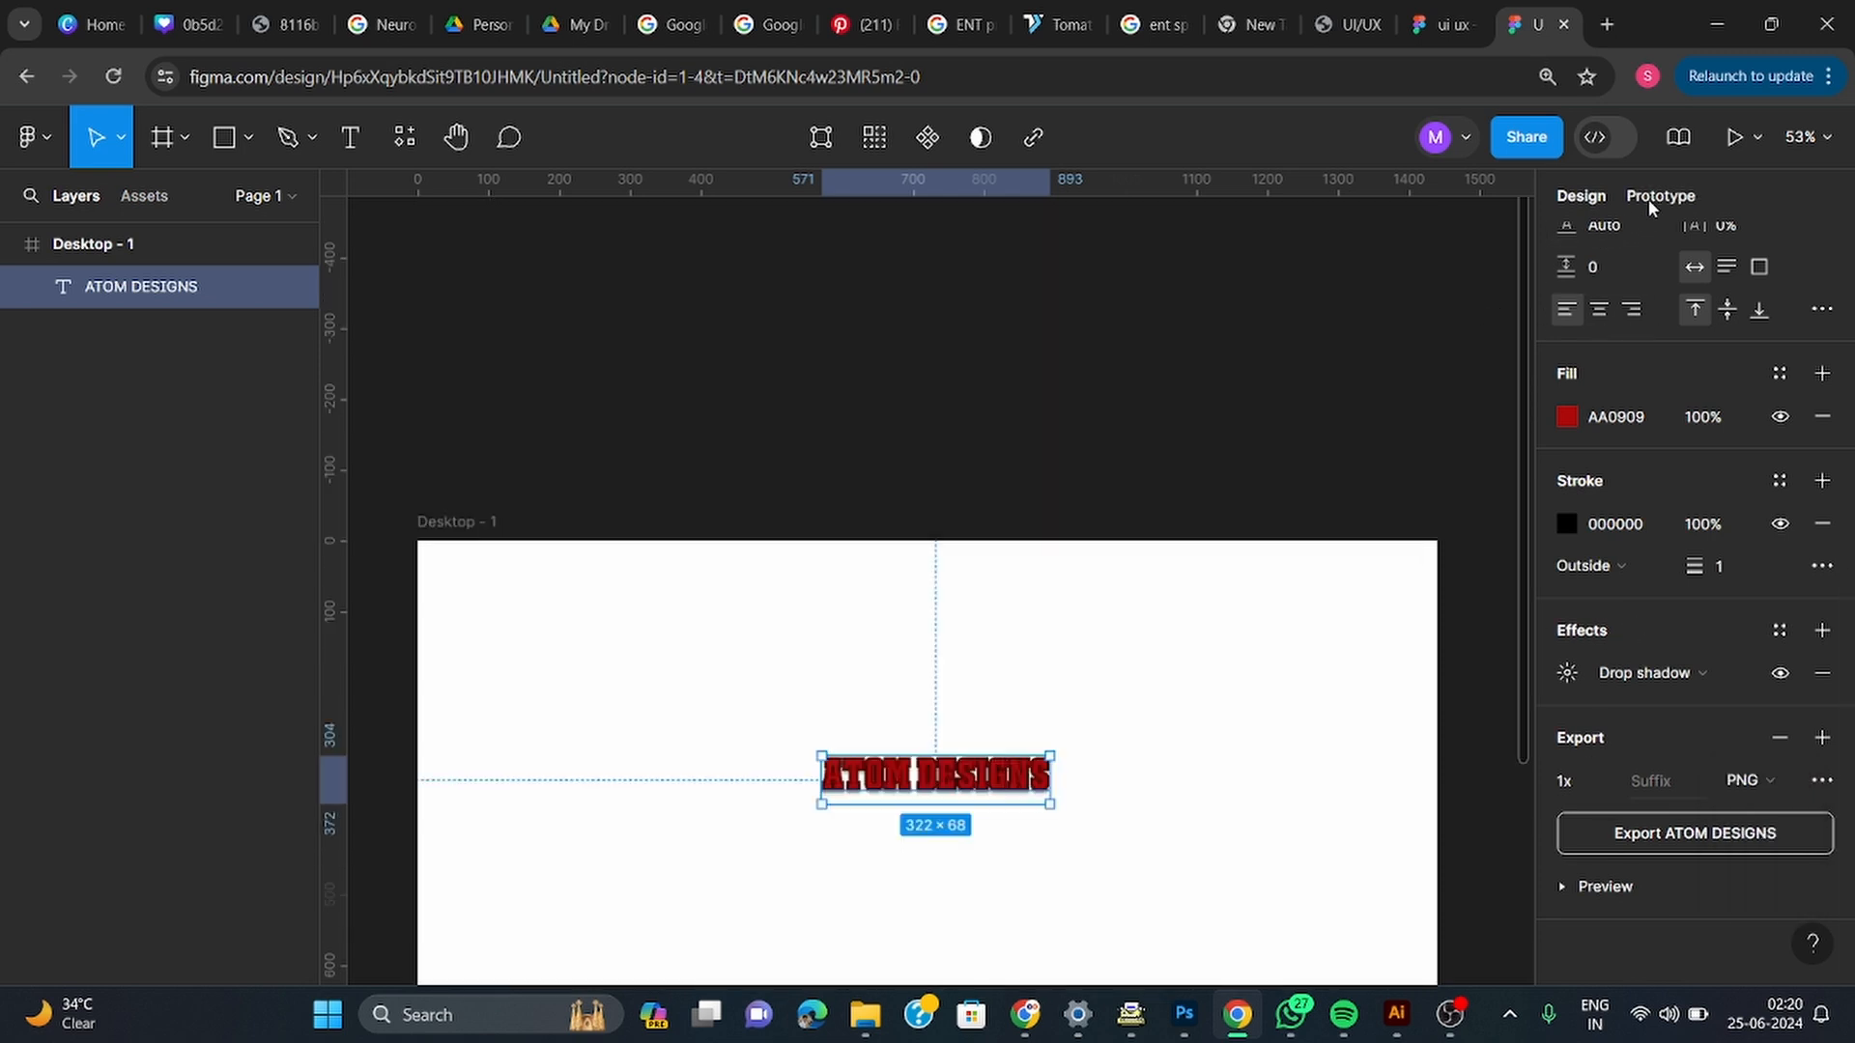
click(1657, 196)
click(1580, 196)
scroll(1624, 607, down, 3)
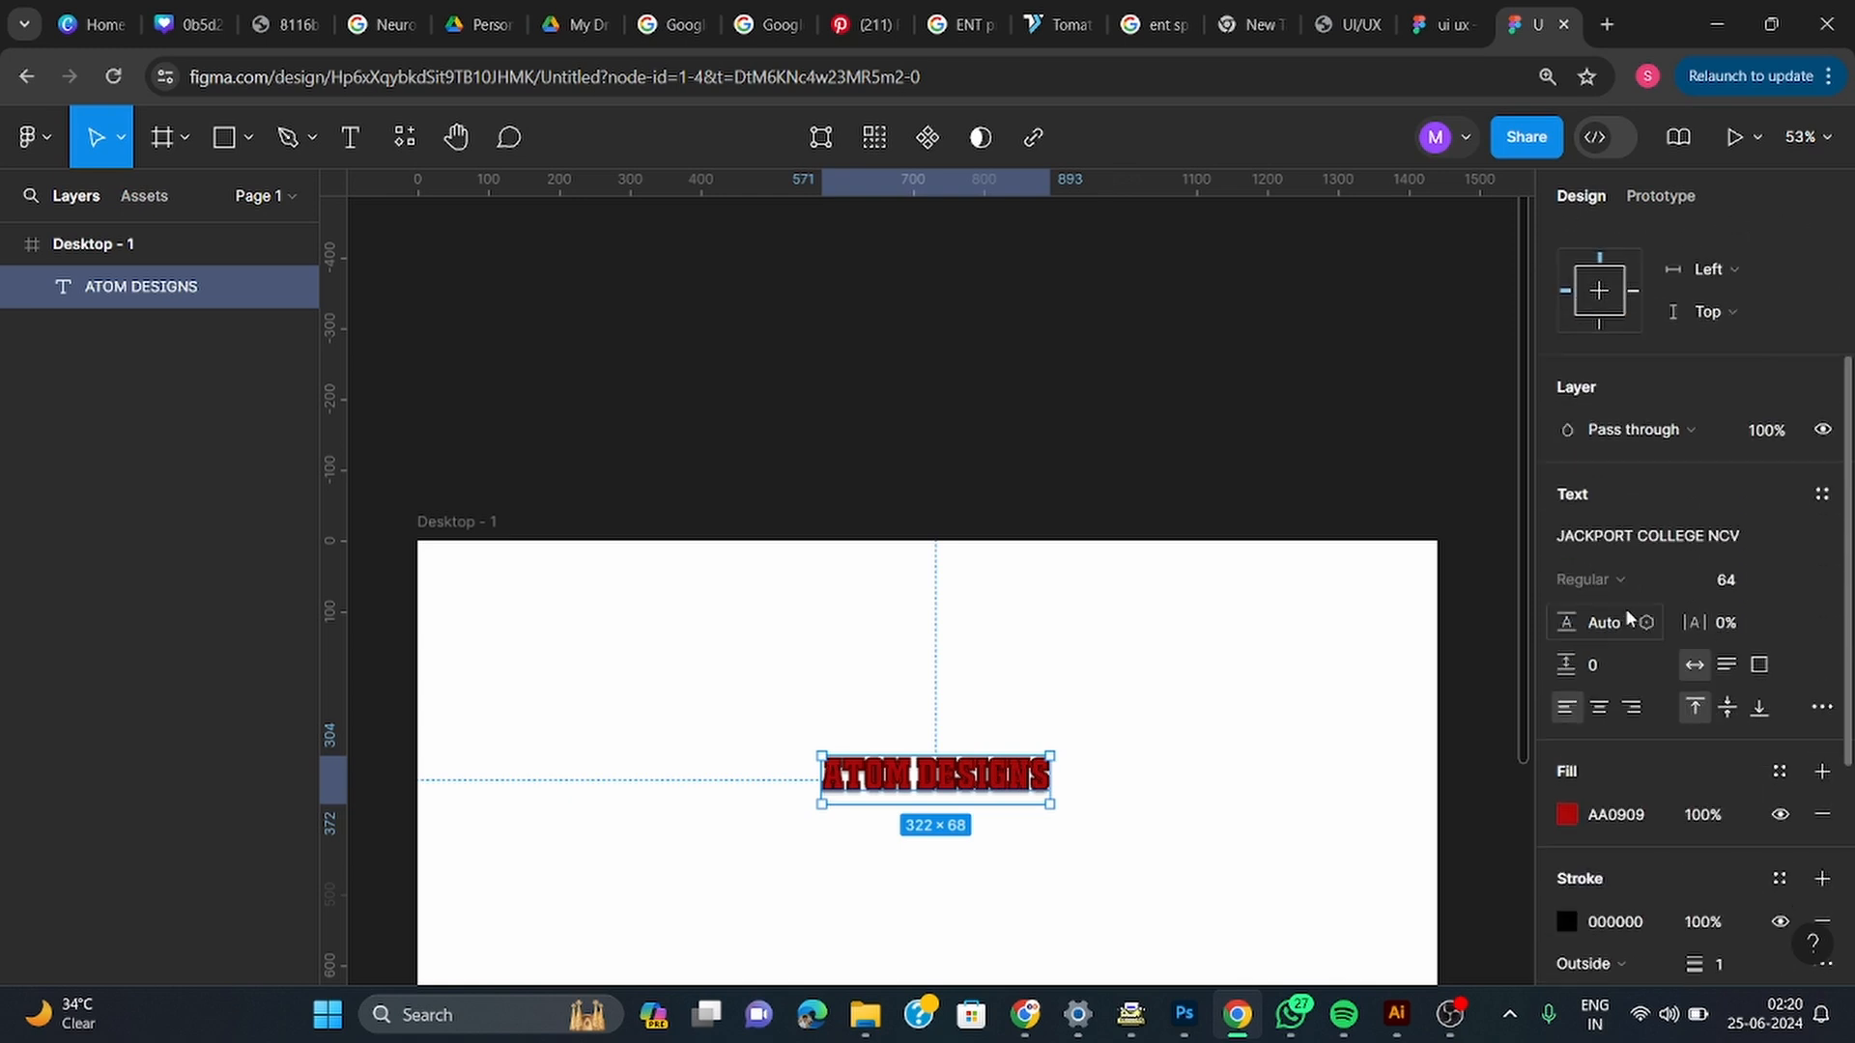
scroll(1623, 599, up, 2)
scroll(1602, 565, up, 2)
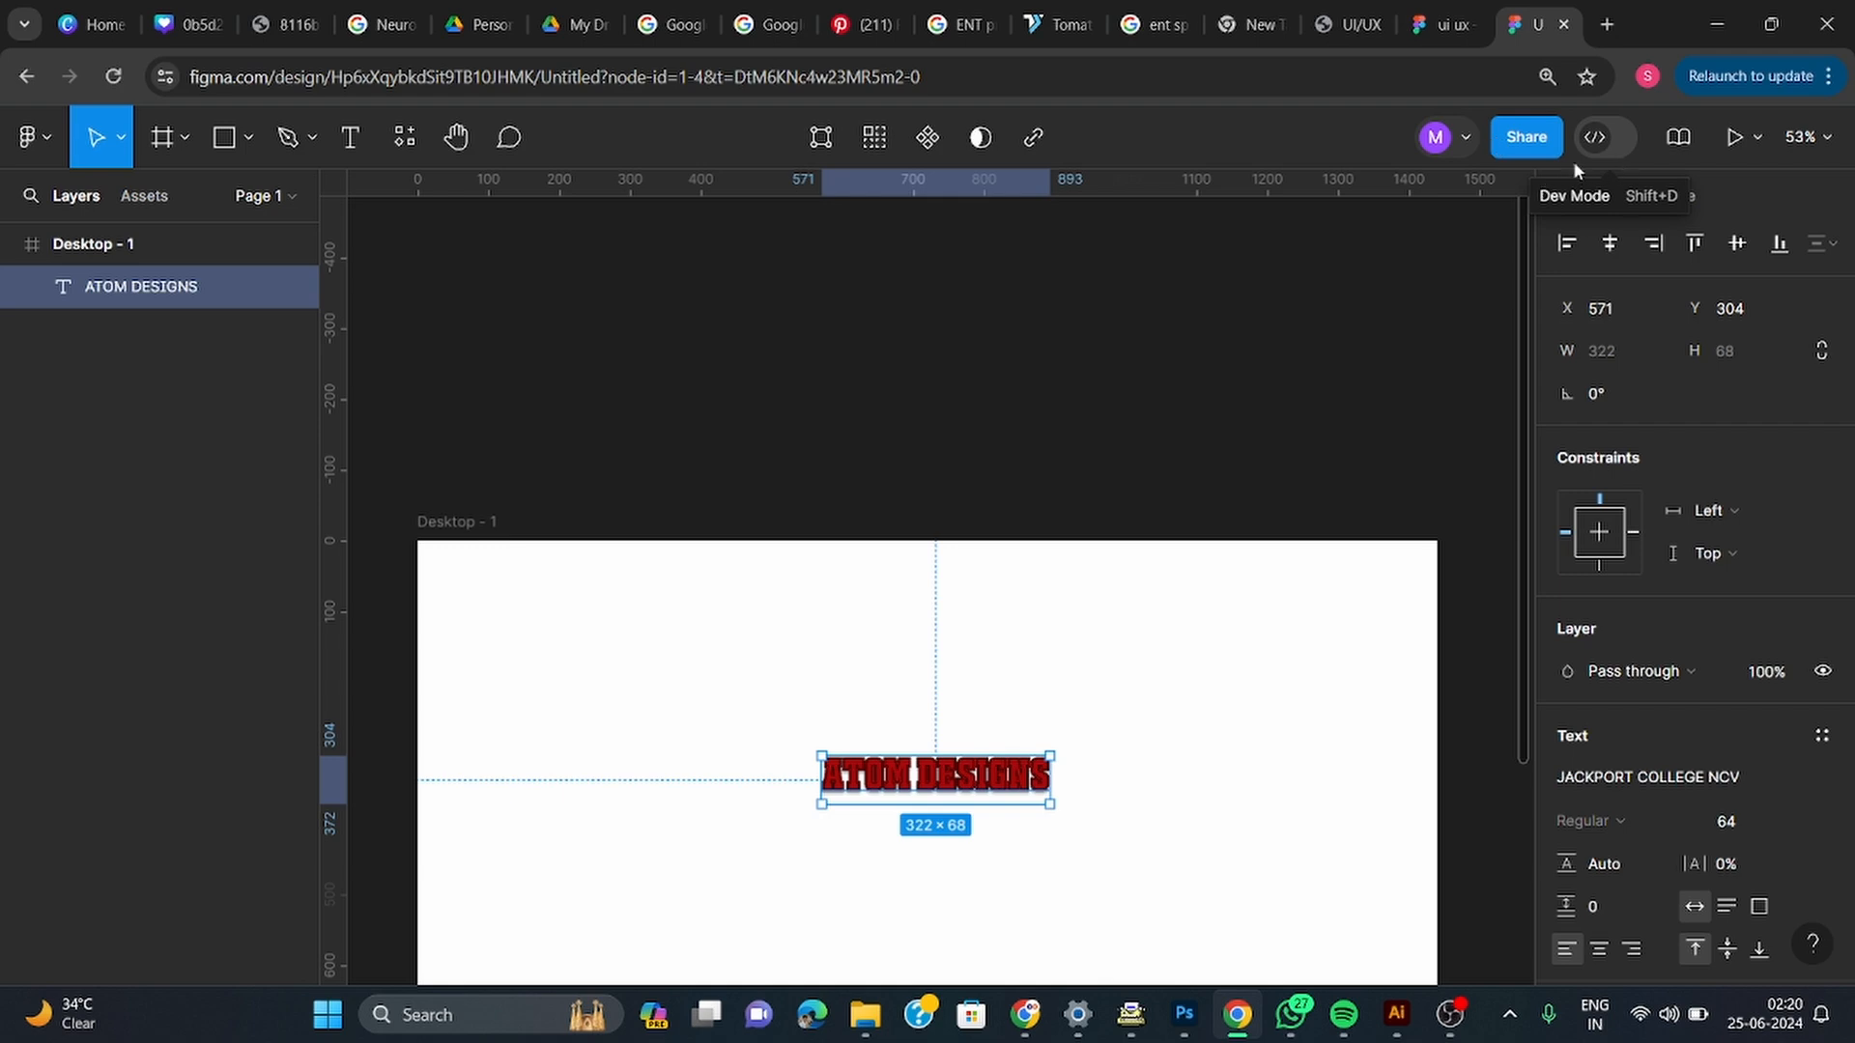
View the available ways to run the design, Present and Preview, and deselect the ATOM DESIGNS text
click(1753, 146)
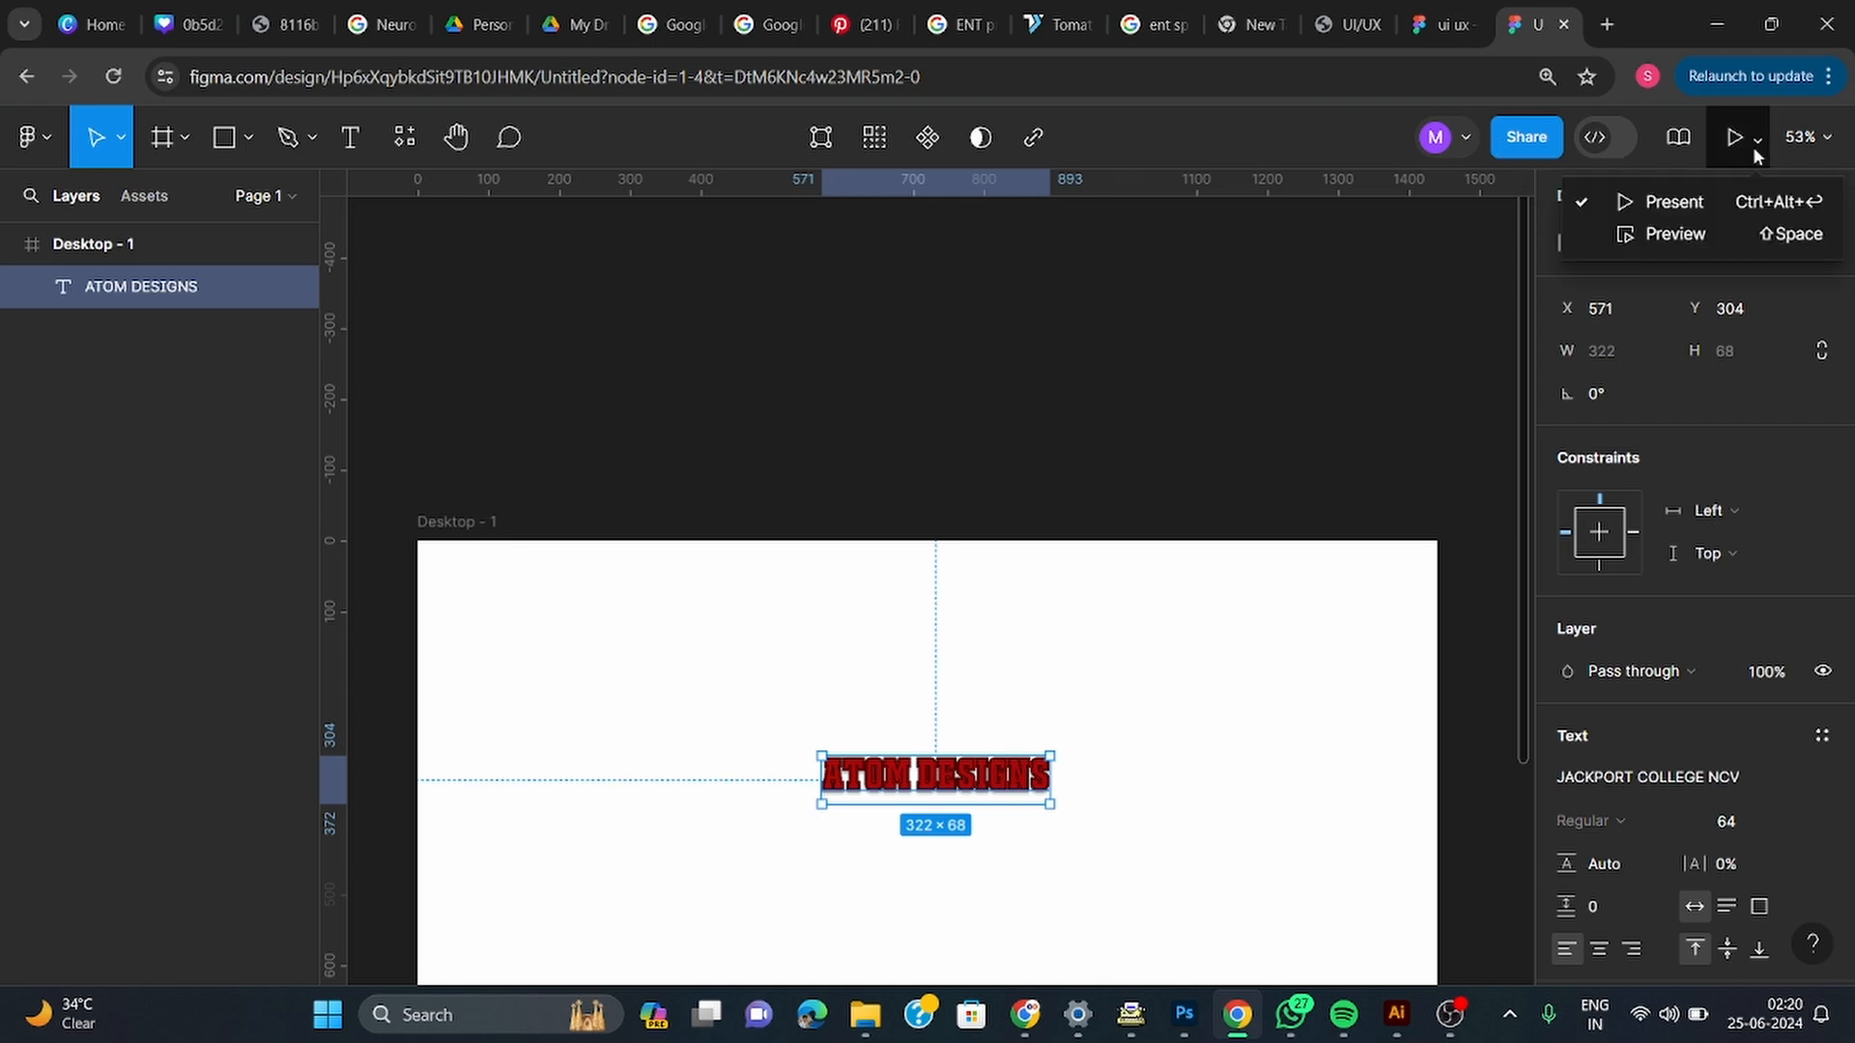
scroll(1072, 546, down, 5)
click(1216, 526)
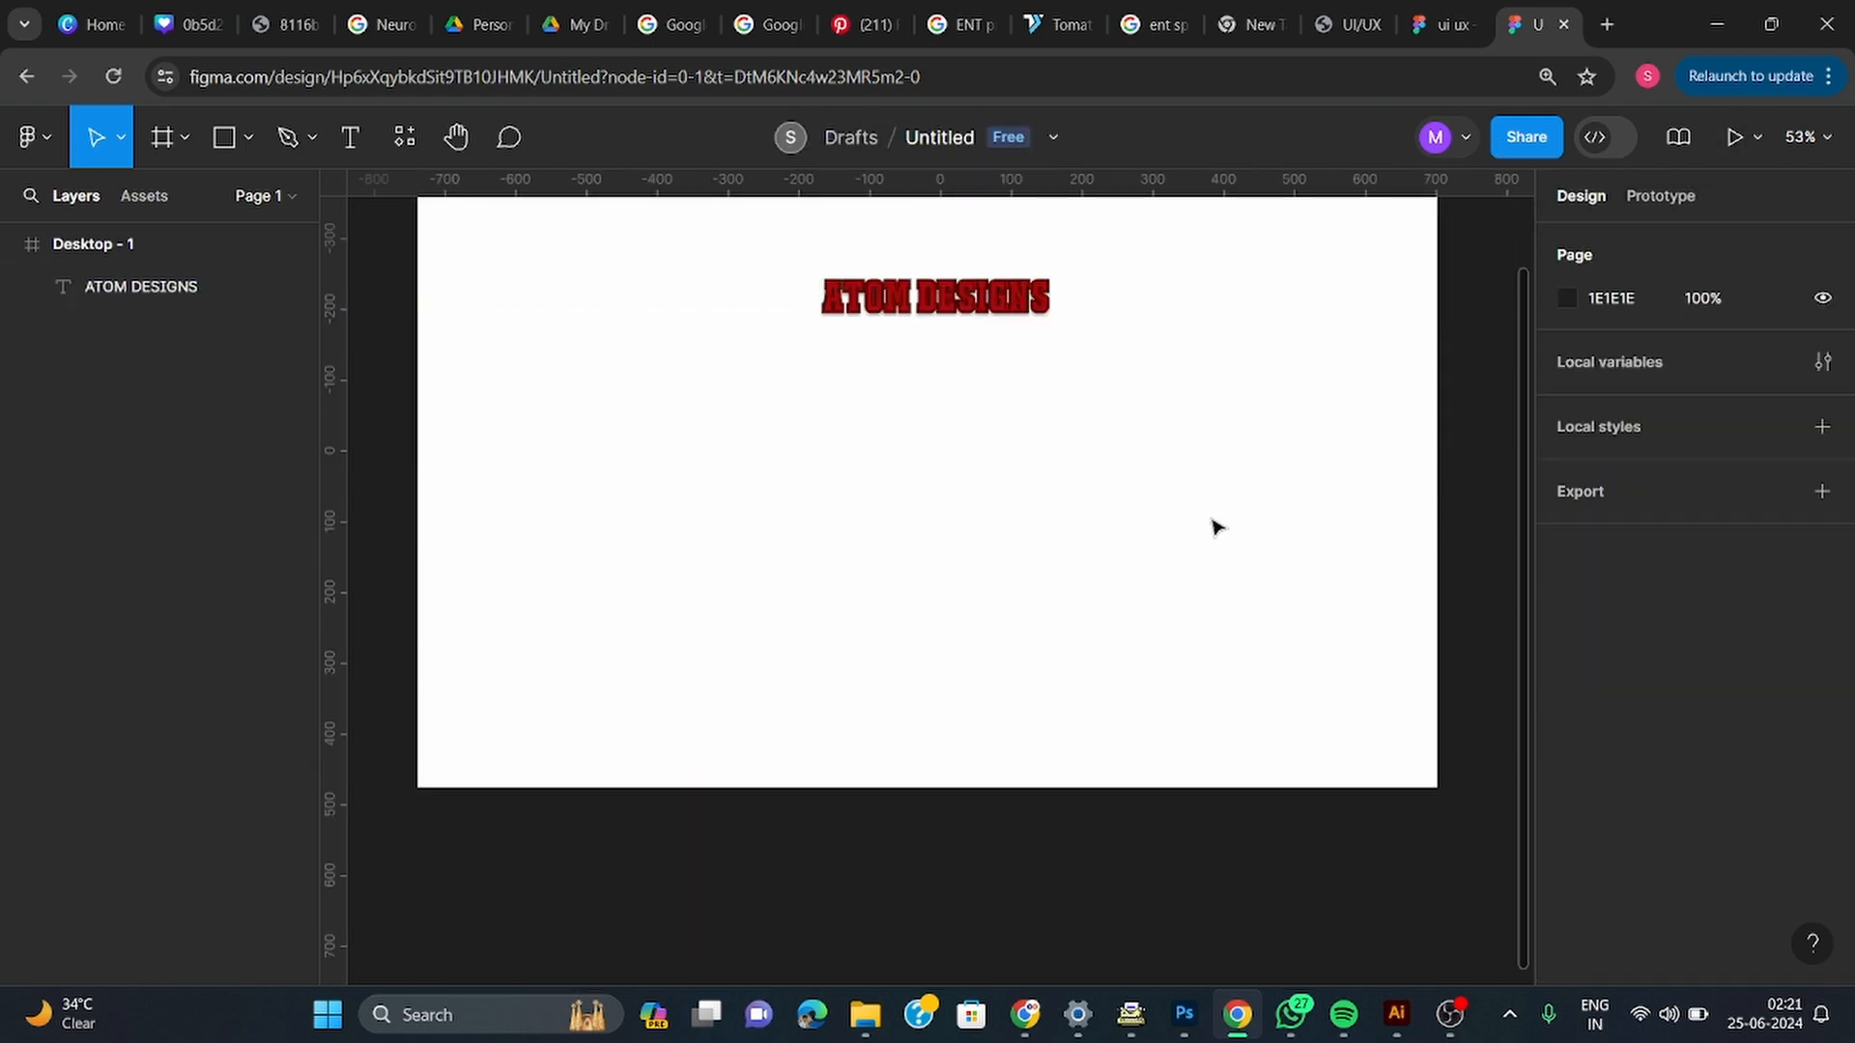
scroll(1216, 526, up, 2)
Present the Desktop - 1 frame to check the ATOM DESIGNS text, and close the presentation to return to the design file
click(1755, 140)
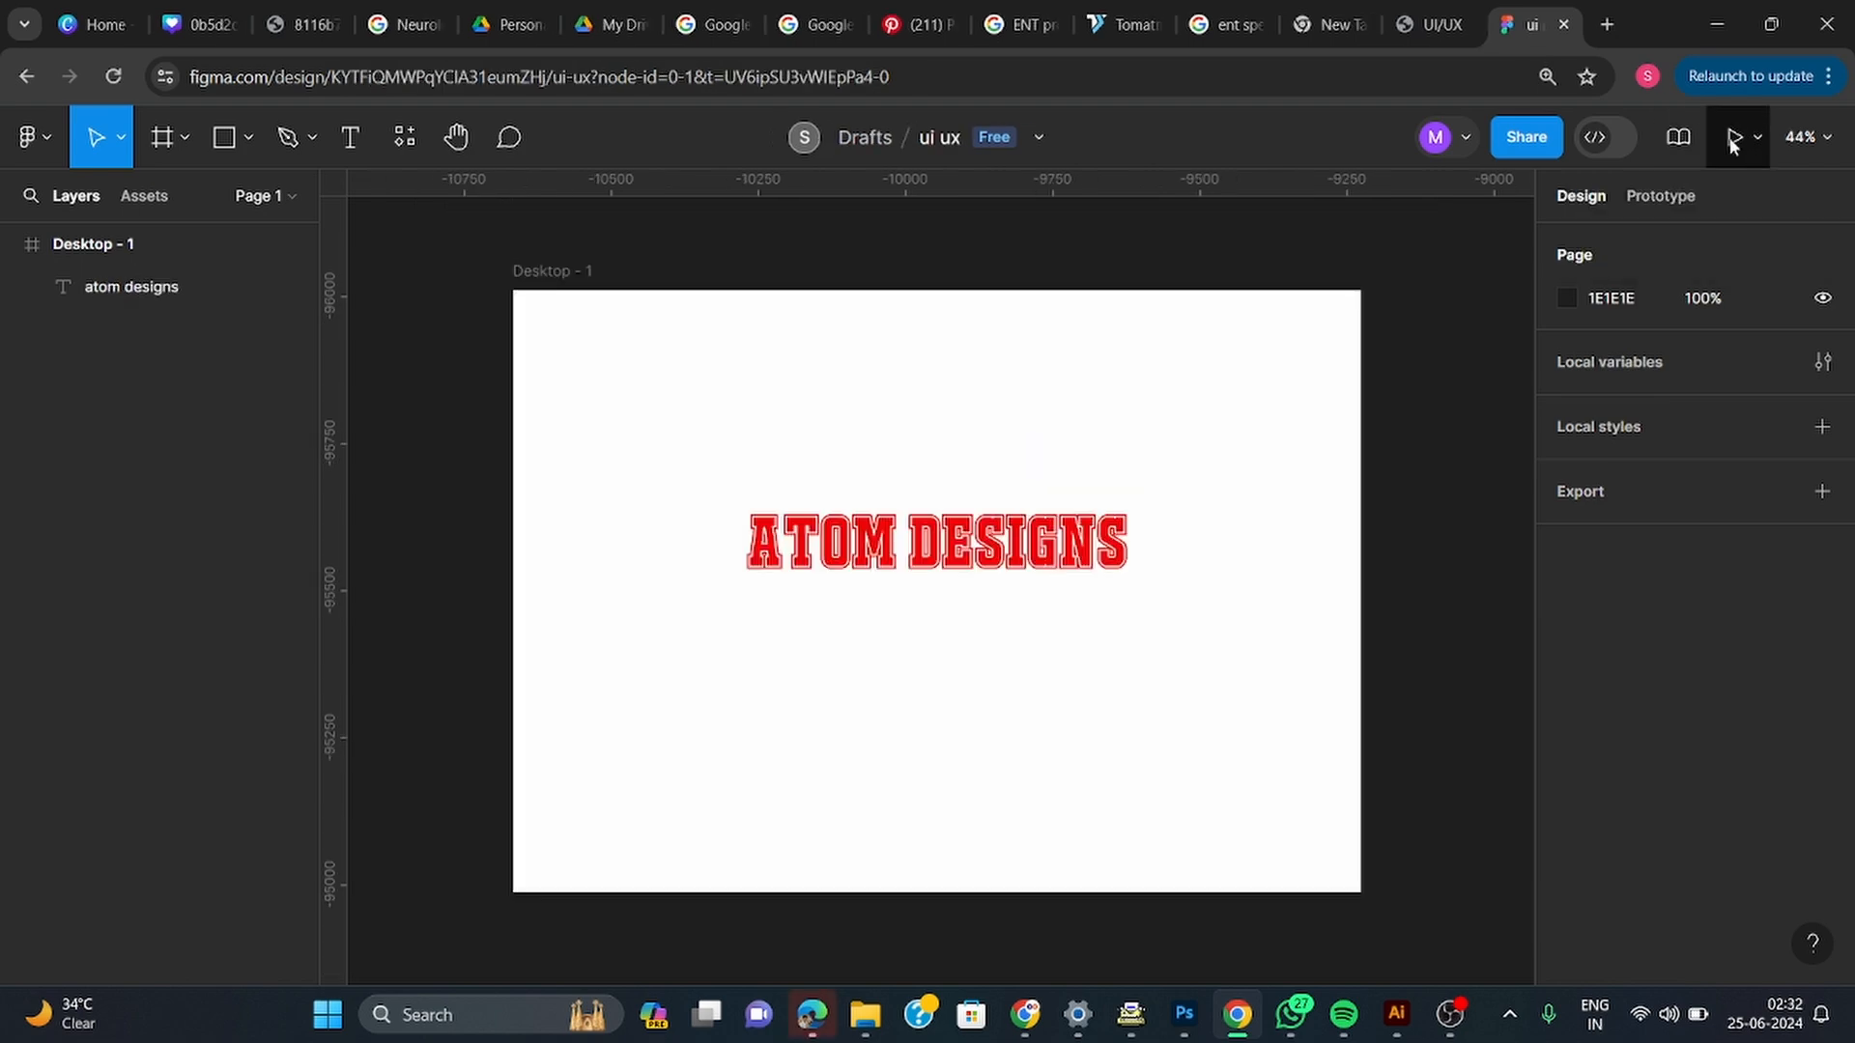
click(1732, 140)
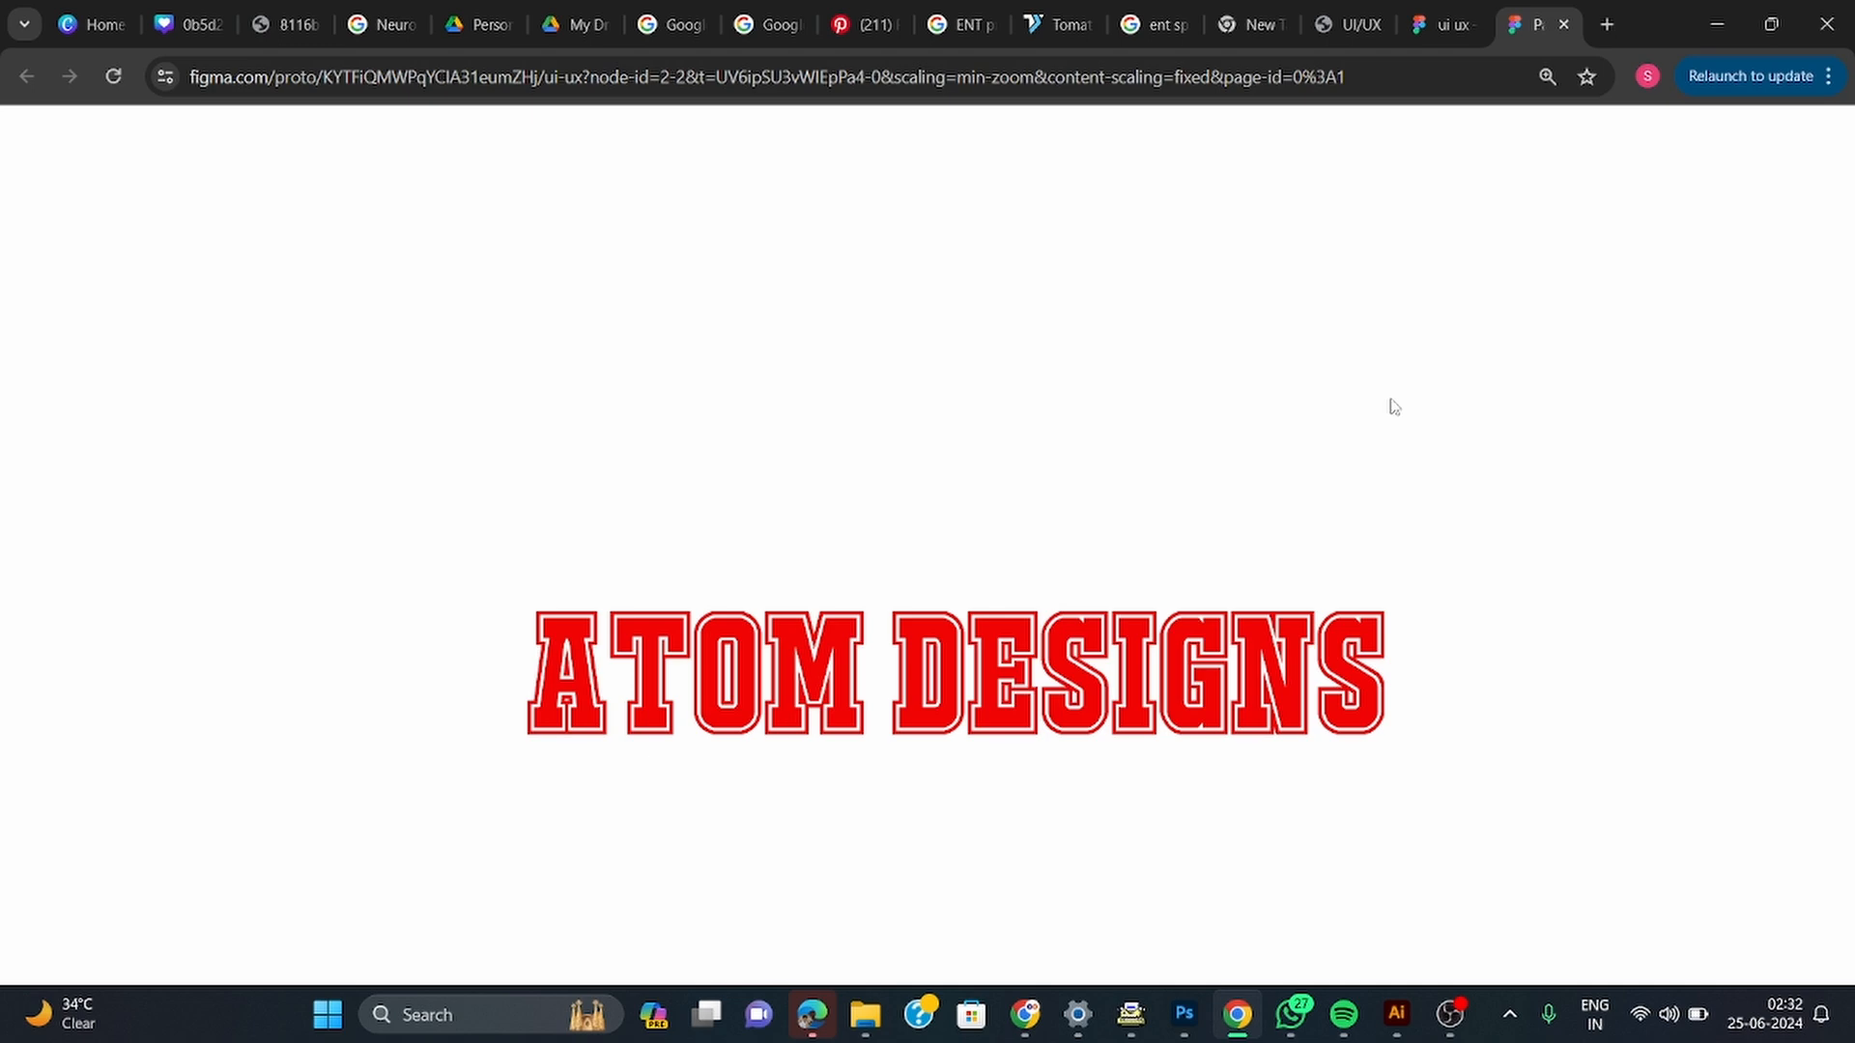
click(1564, 25)
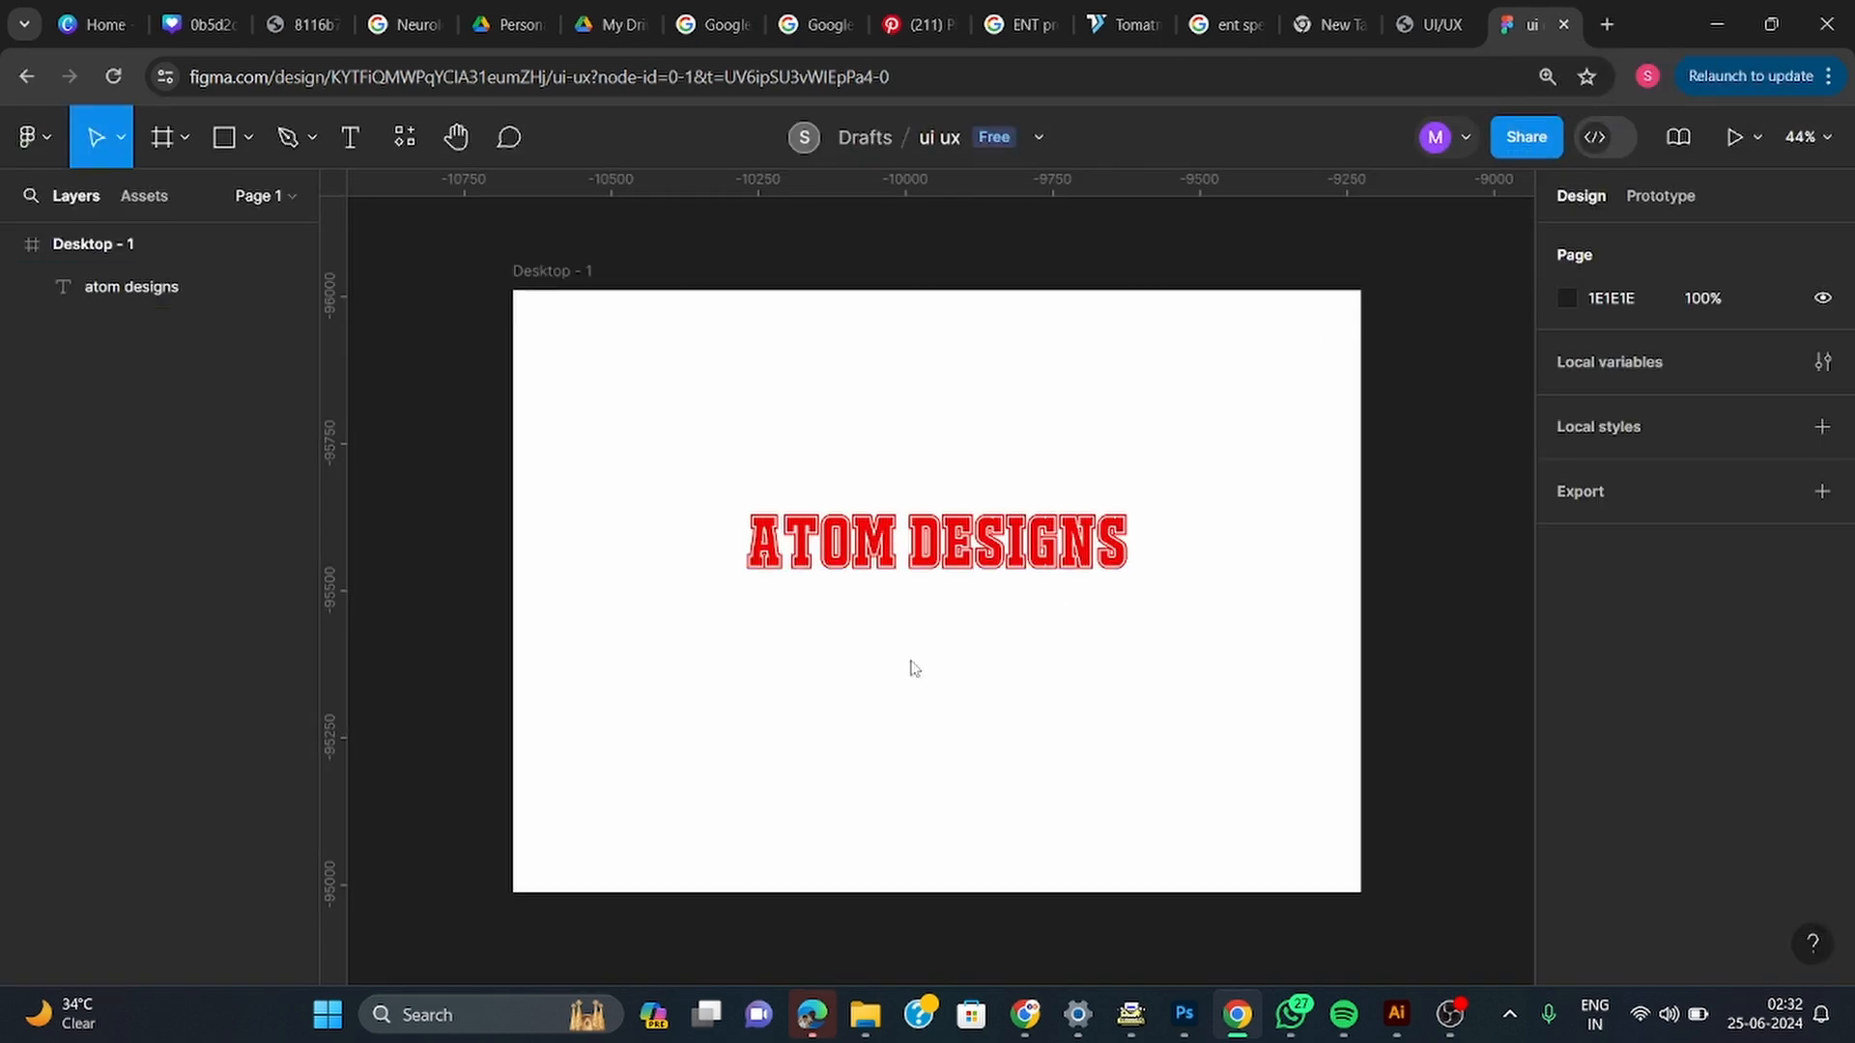